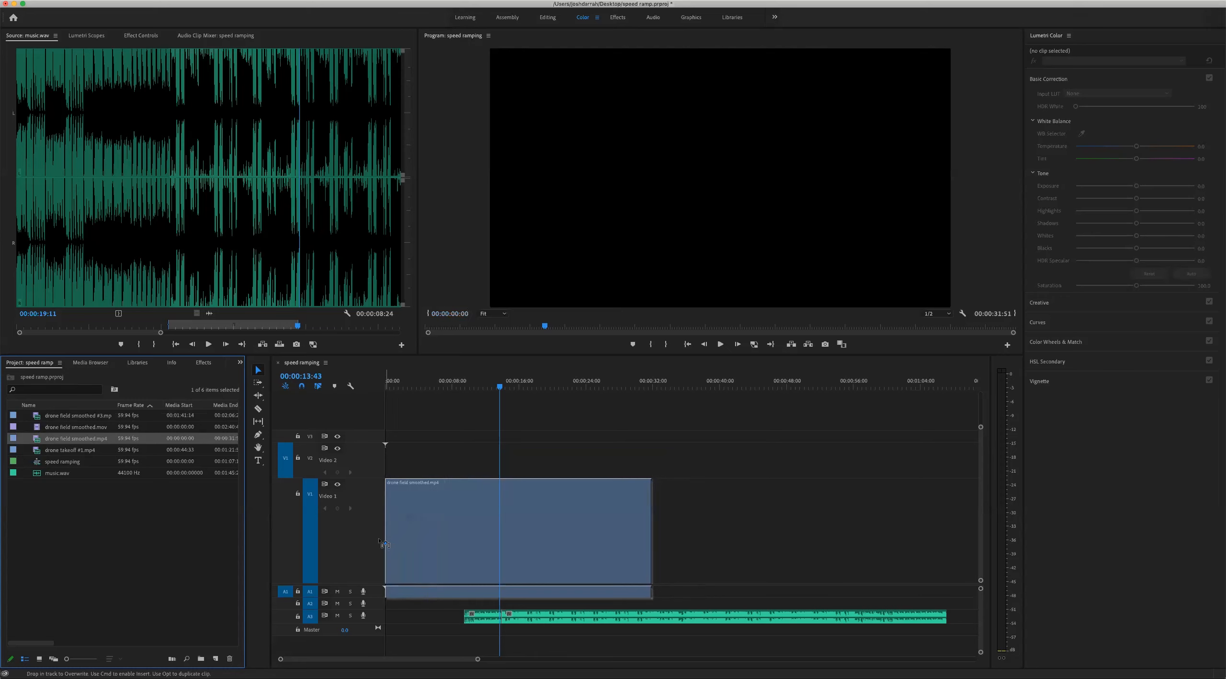
Mute the music track on A3 and play the drone clip in the sequence
mouse_move(407, 383)
mouse_down()
mouse_move(455, 385)
mouse_move(428, 385)
mouse_up()
click(337, 616)
key(space)
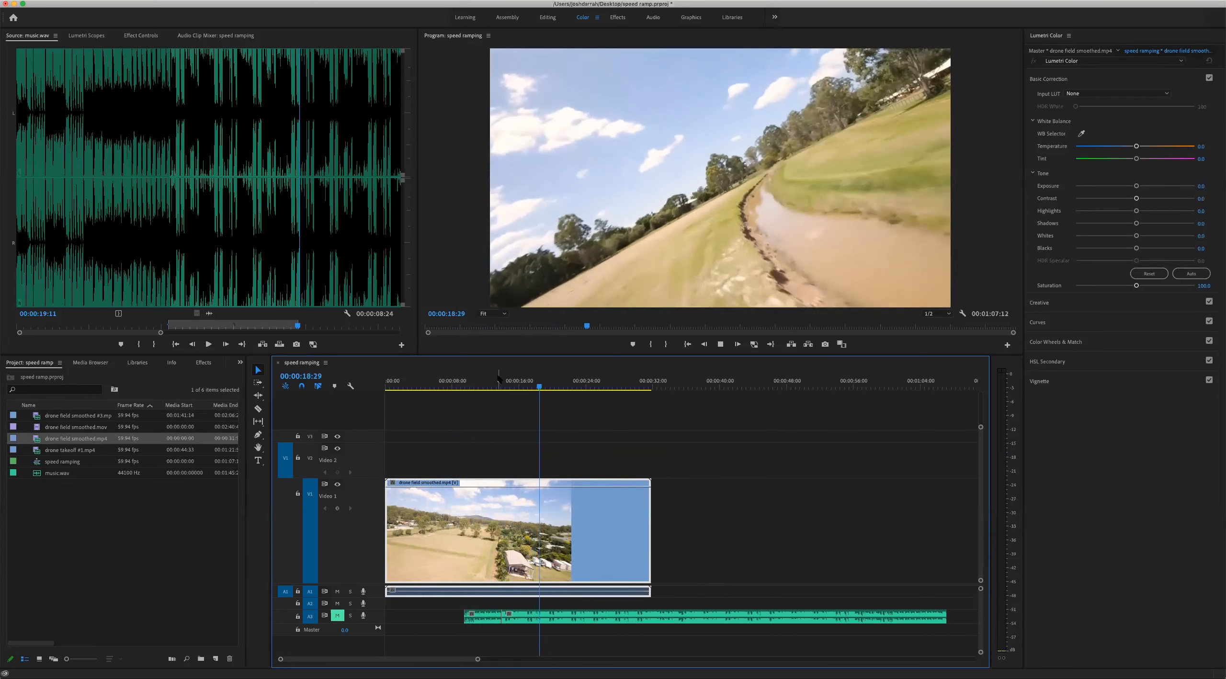
Split the drone field clip on Video 1 at 00:00:17:49
click(492, 383)
drag(489, 383, 534, 389)
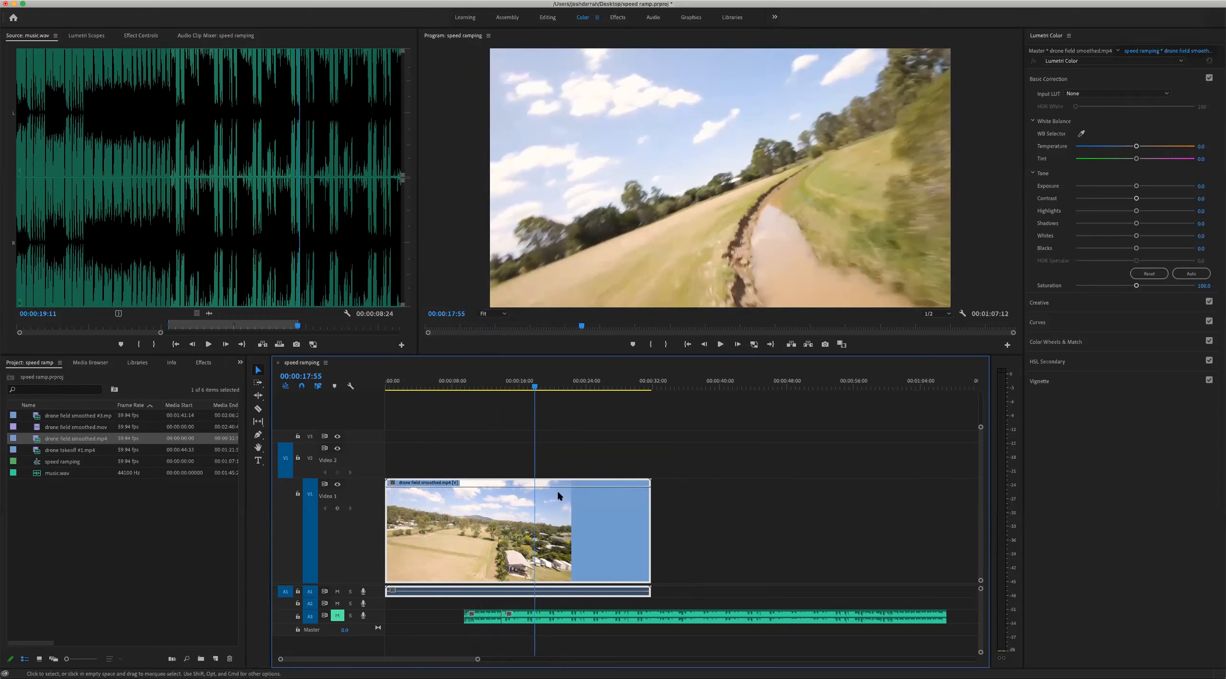
drag(537, 389, 536, 391)
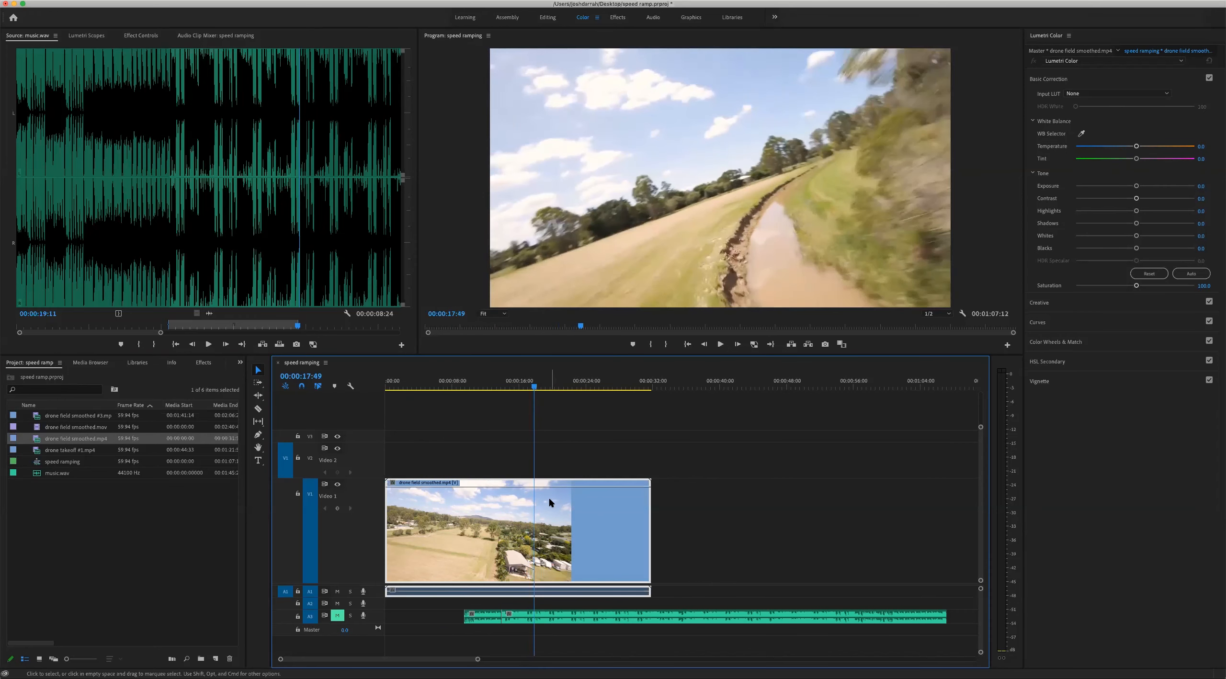
key(super+k)
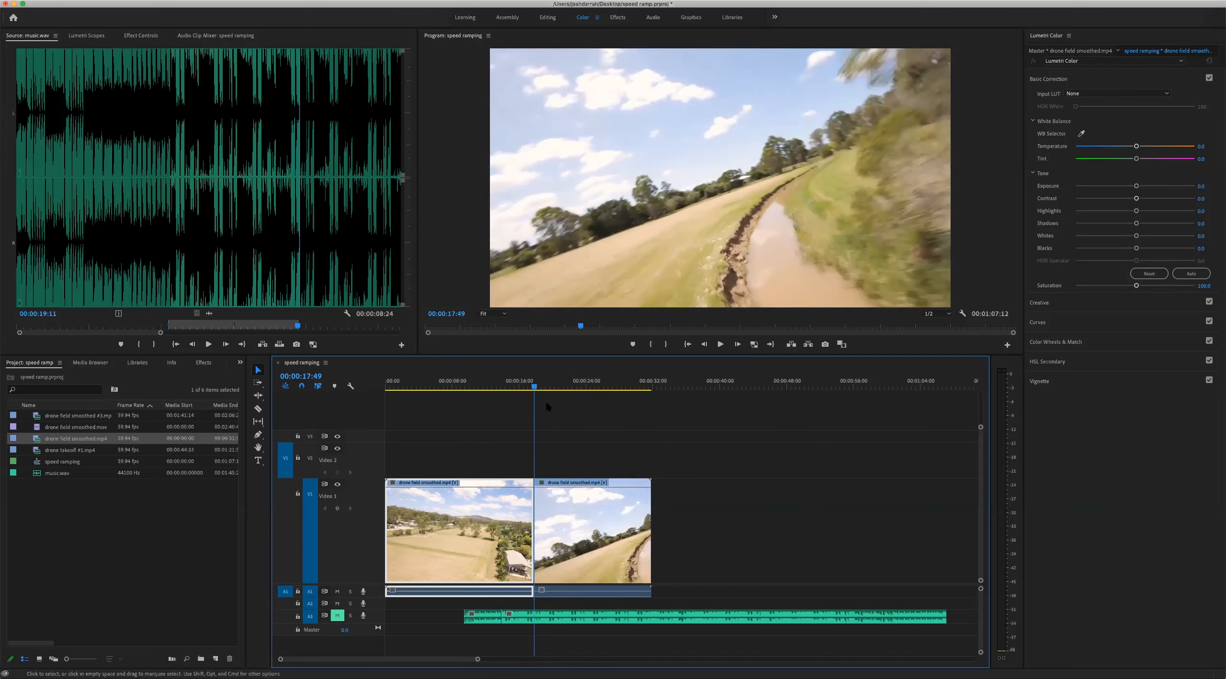
click(584, 538)
right_click(590, 522)
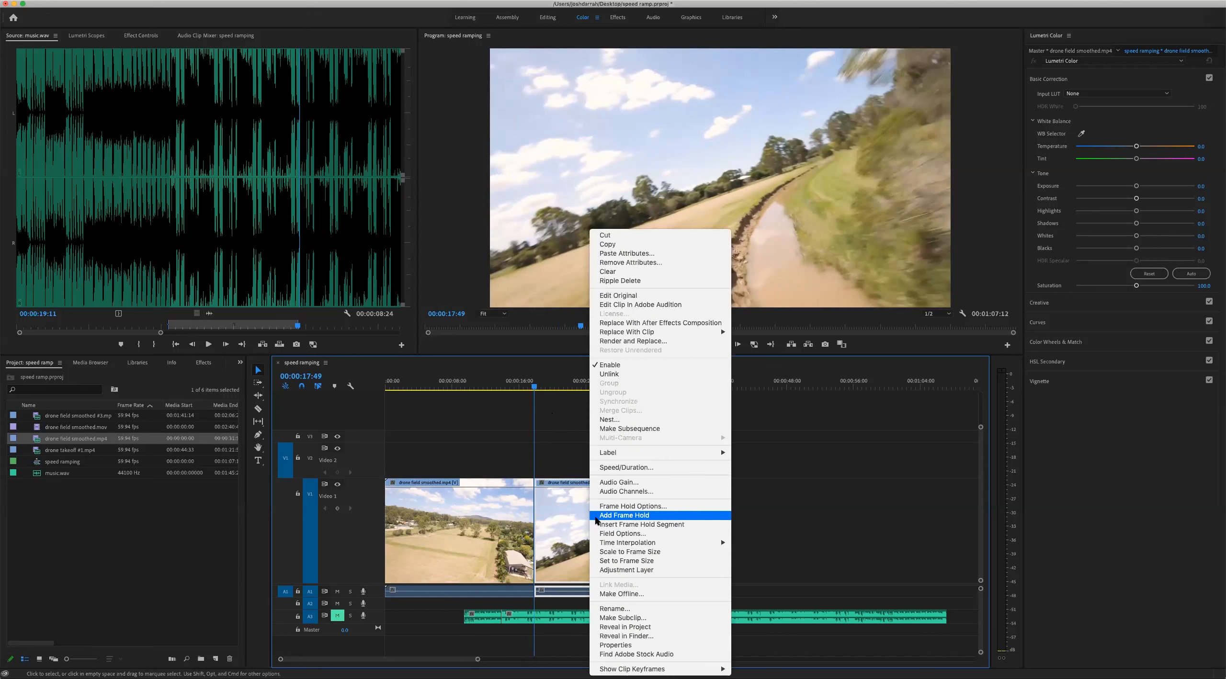
click(617, 467)
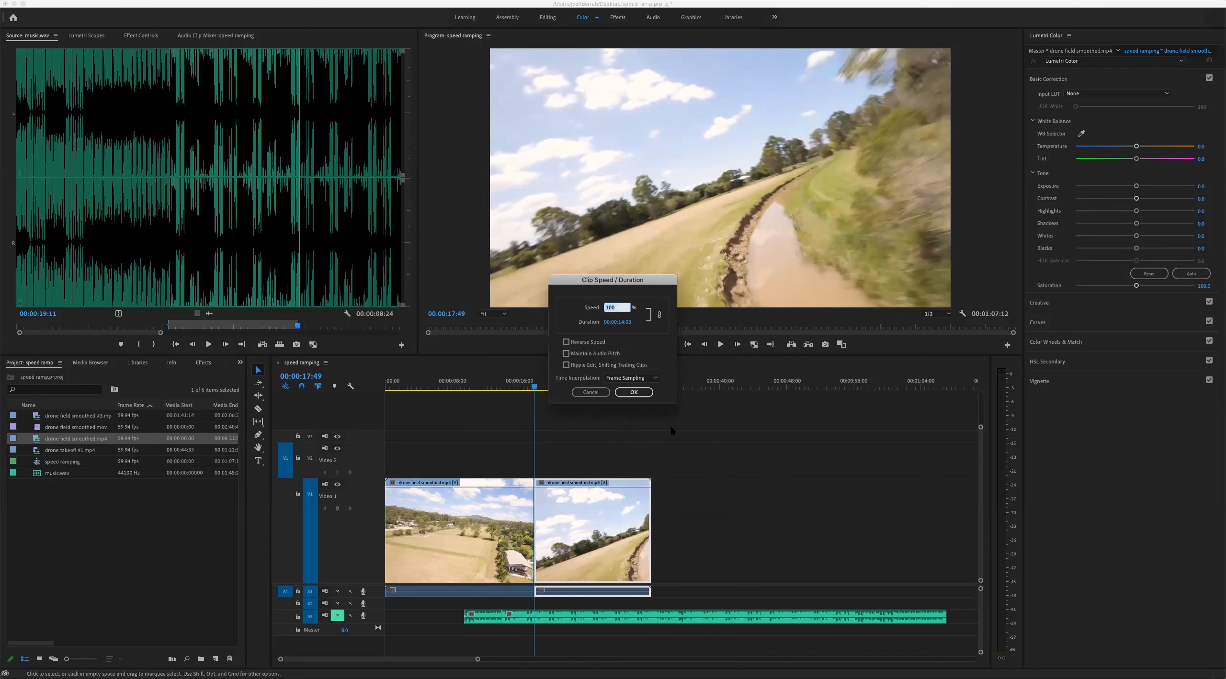
click(590, 393)
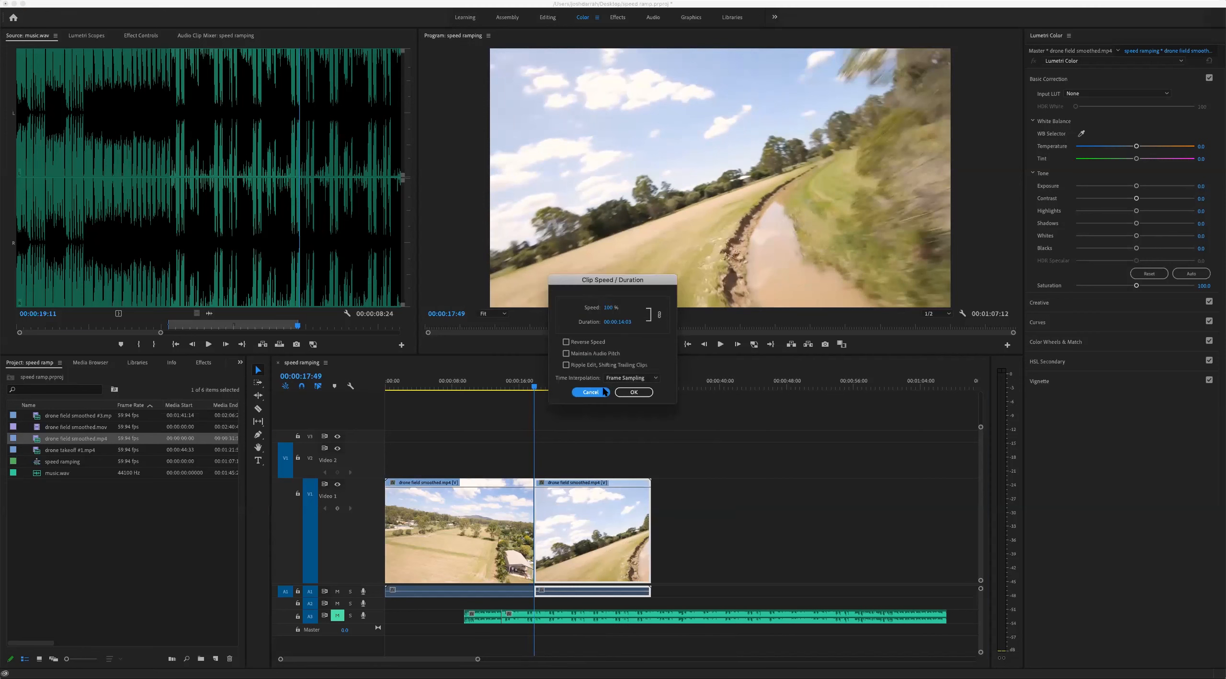
Set the first segment's speed to 300% and move the second segment against its end to close the gap
click(520, 515)
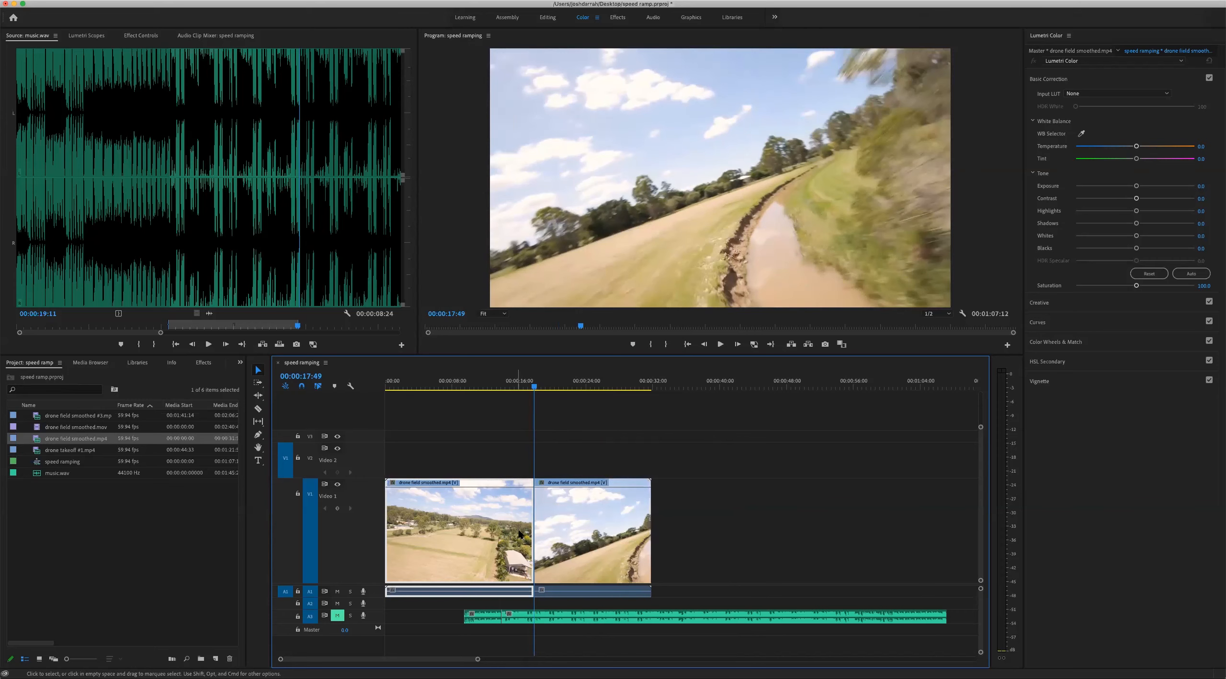
right_click(504, 509)
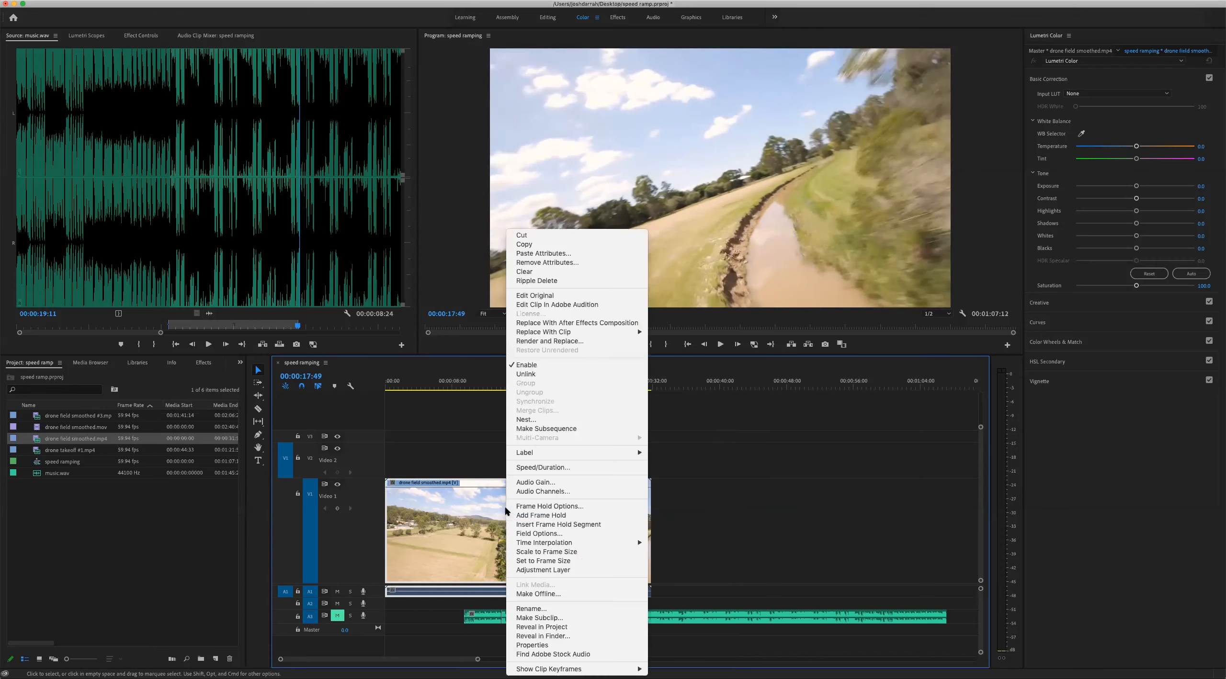
click(573, 469)
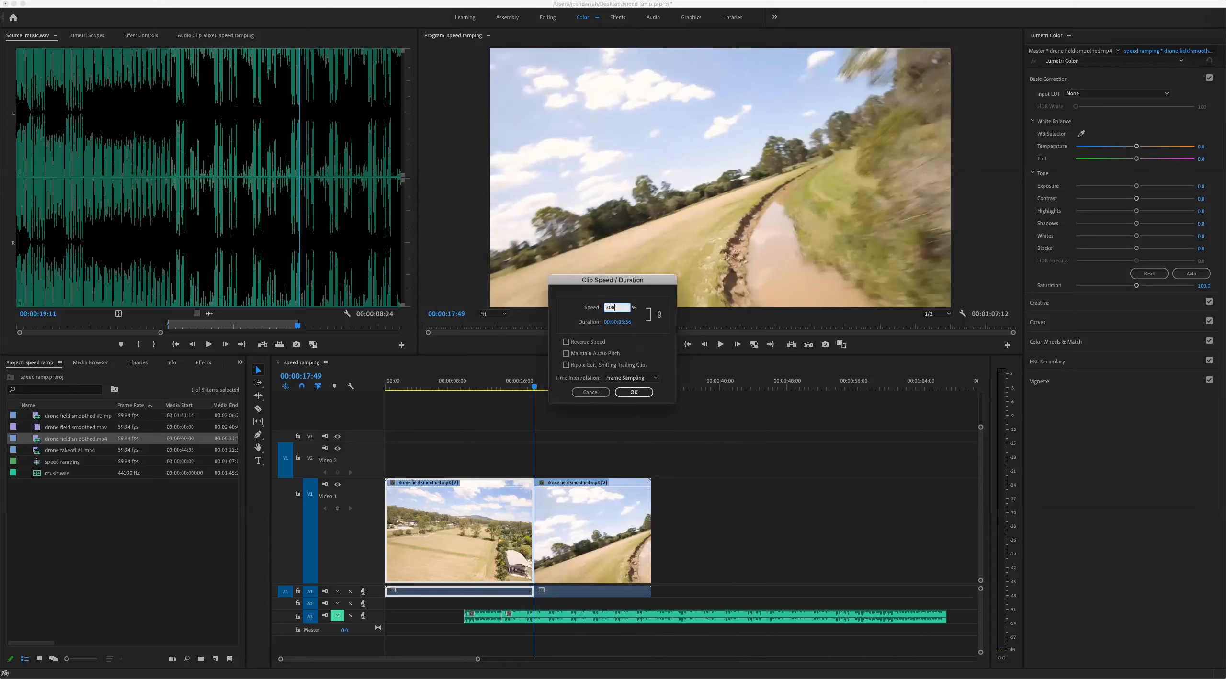
key(Return)
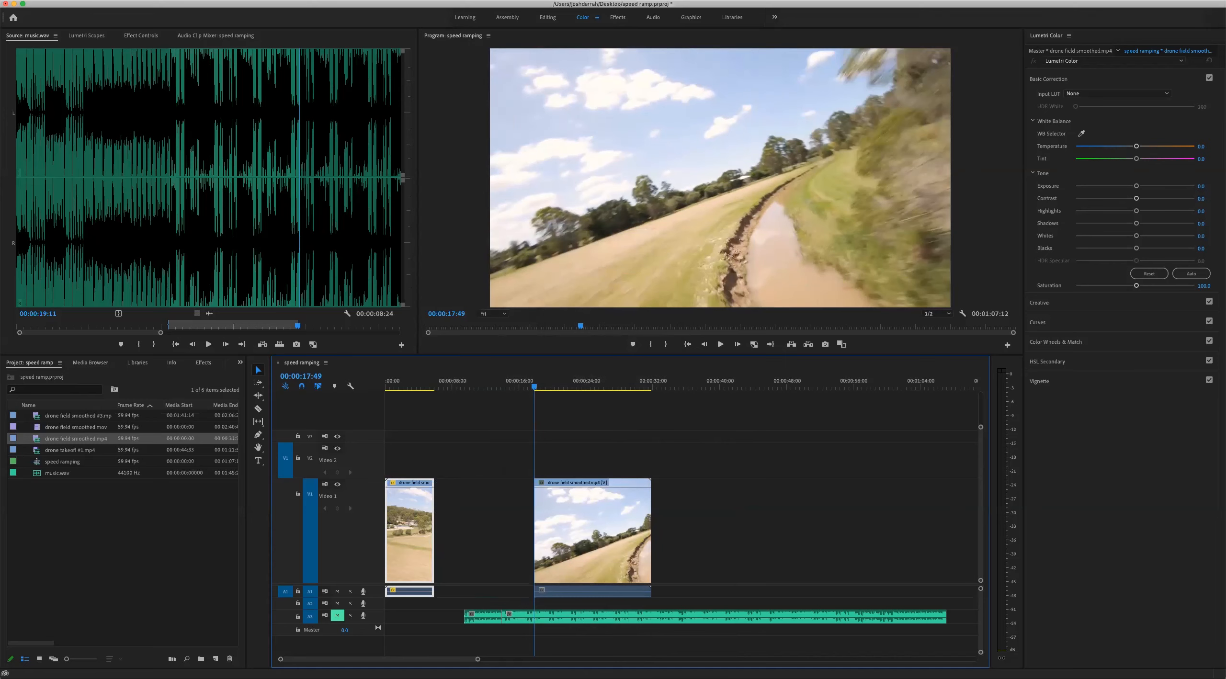
drag(583, 556, 483, 552)
Play the sequence across the cut to check the abrupt change from fast to normal speed
click(425, 387)
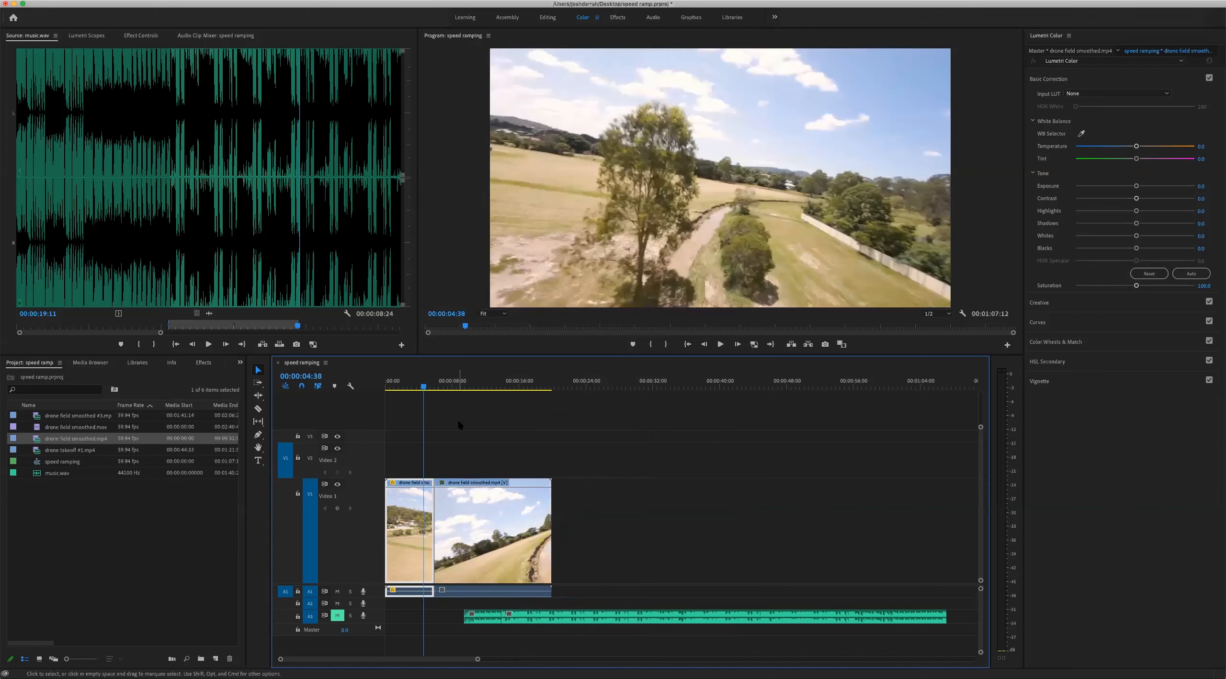
key(=)
click(445, 387)
key(space)
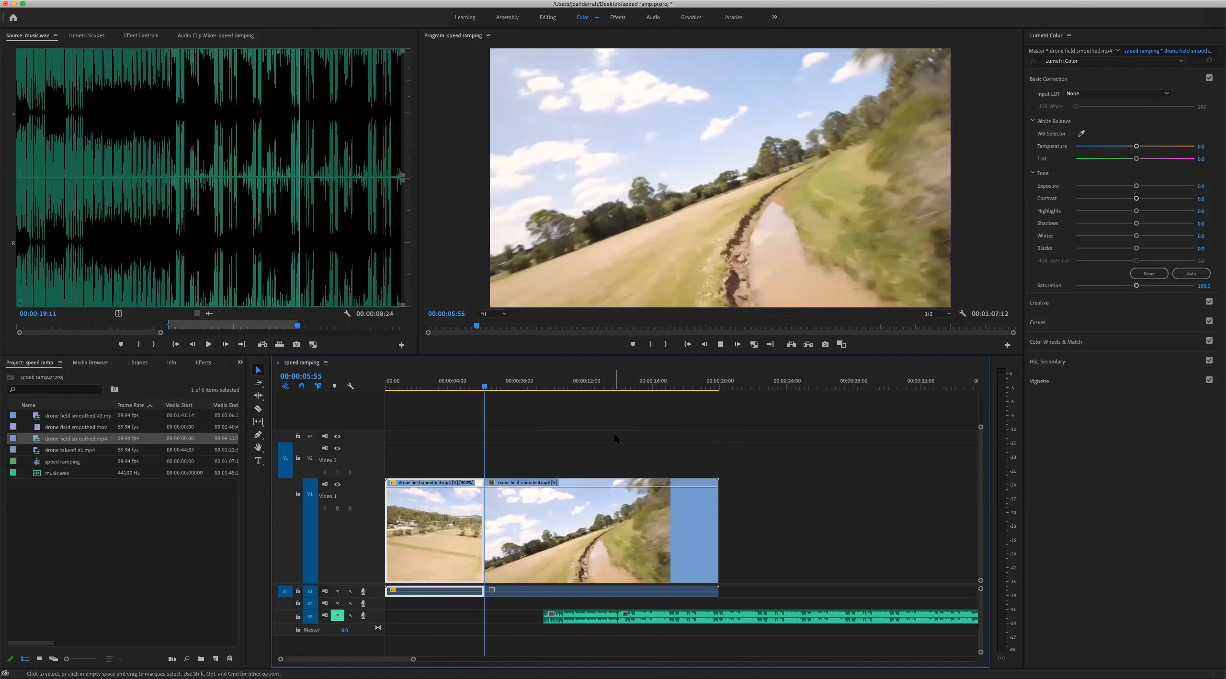
click(462, 381)
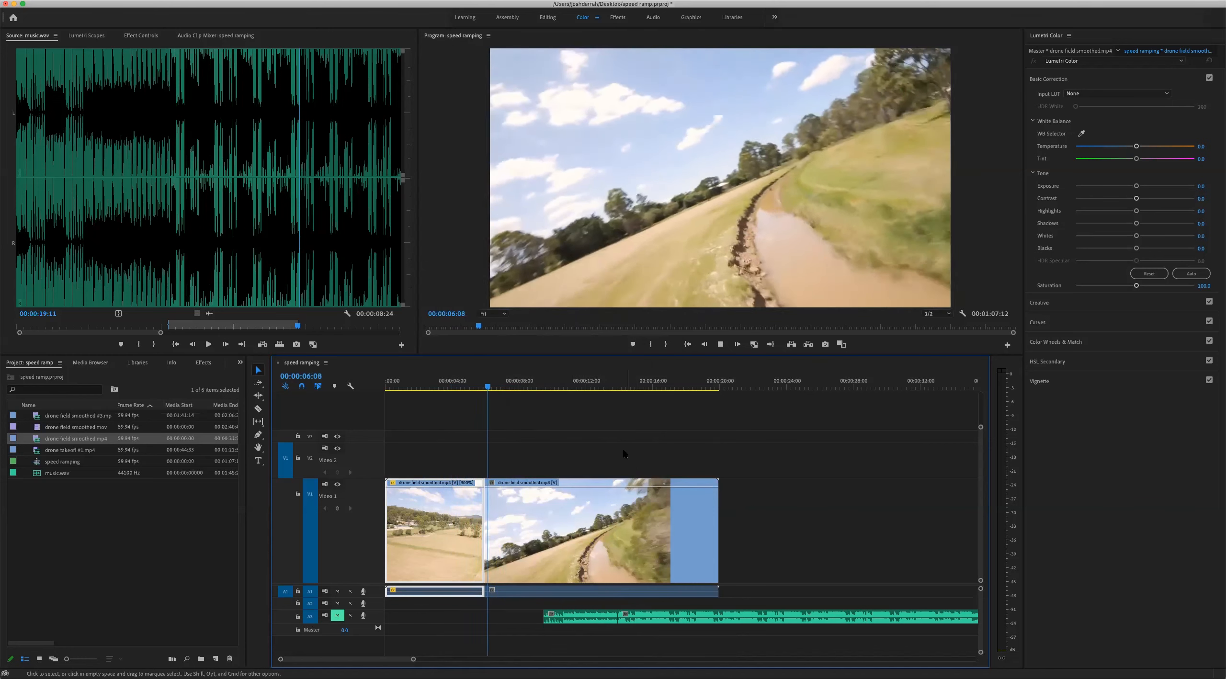
key(space)
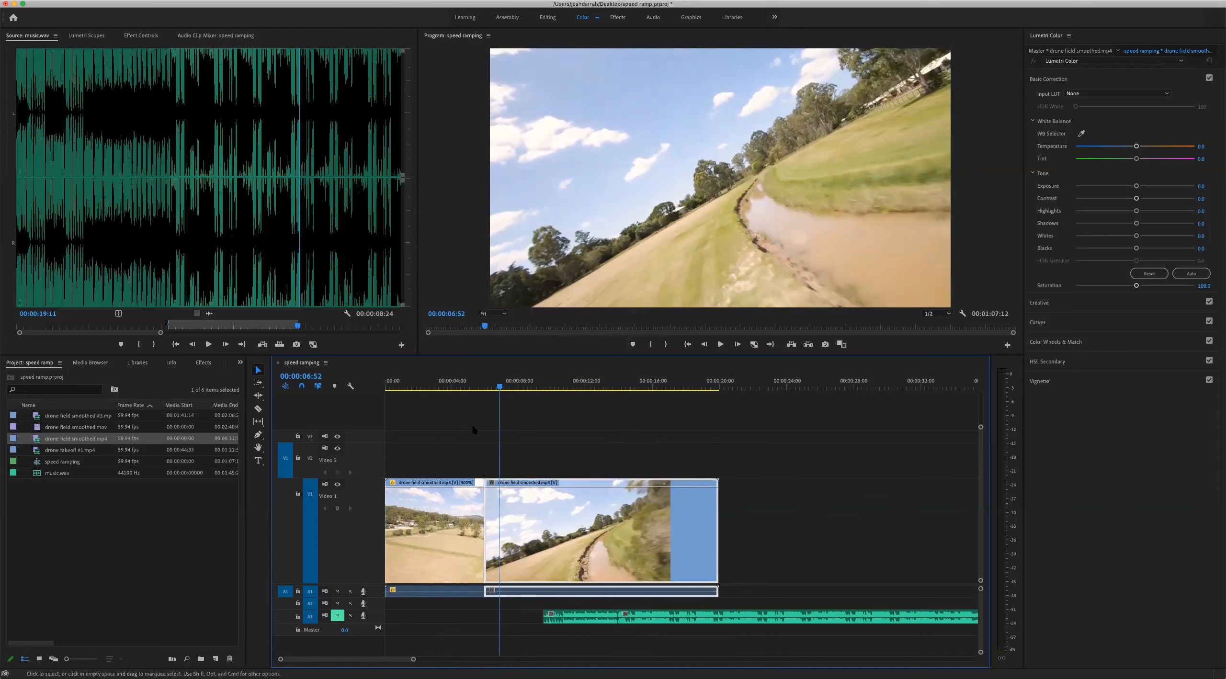
Split the second segment at 00:00:08:42 and again at 00:00:11:37
click(530, 382)
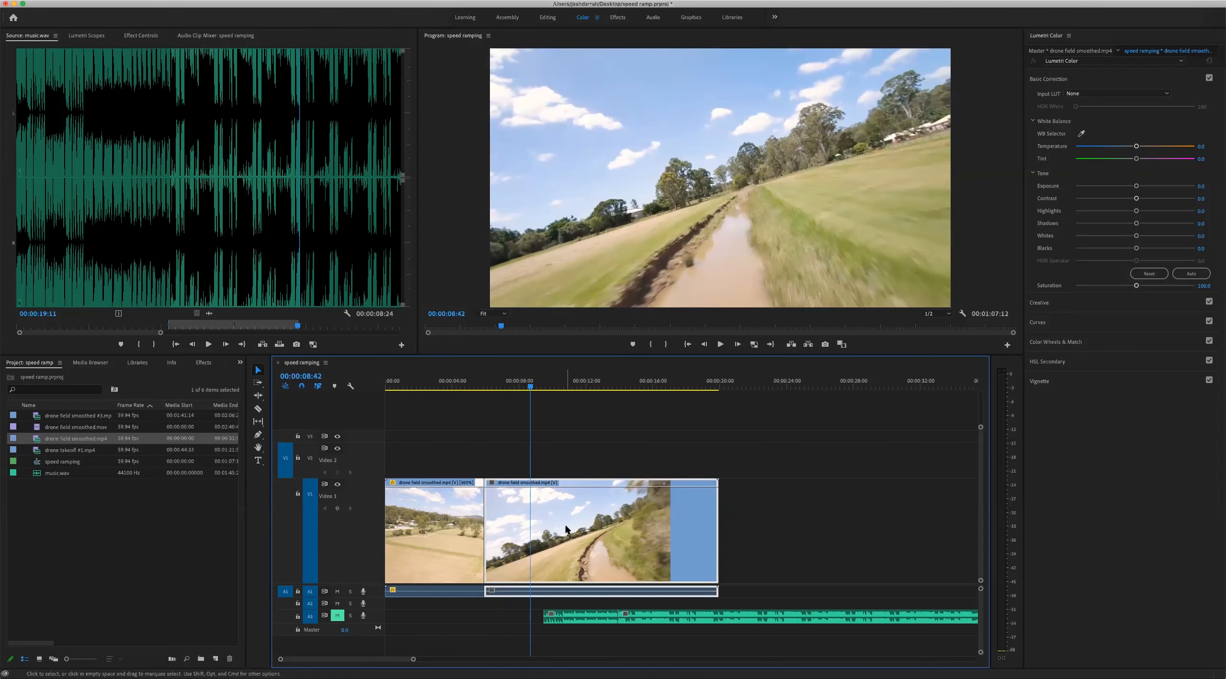
key(super+k)
click(579, 383)
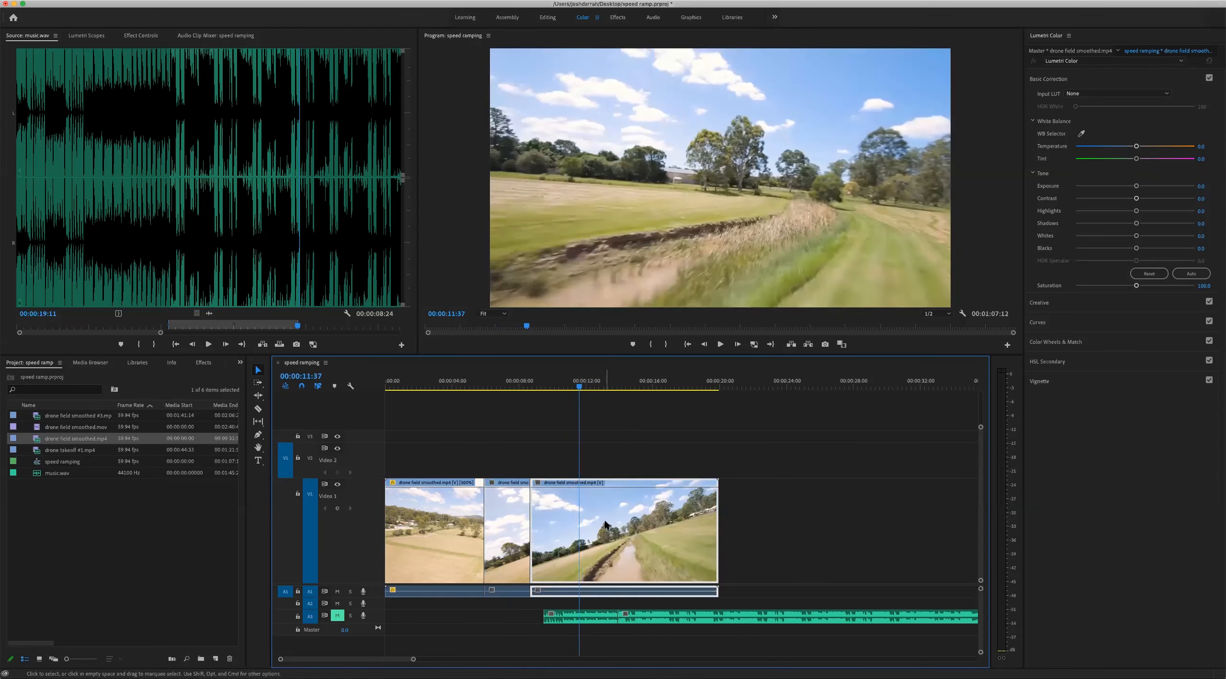
key(super+k)
click(539, 526)
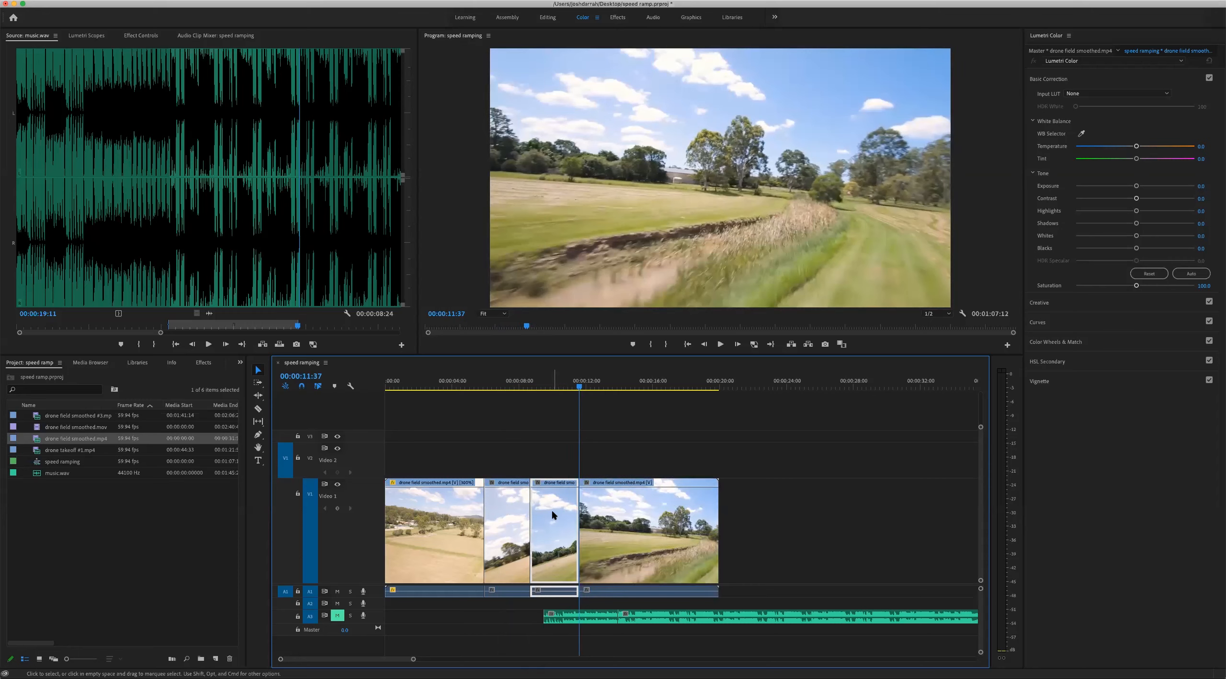
right_click(552, 515)
click(678, 467)
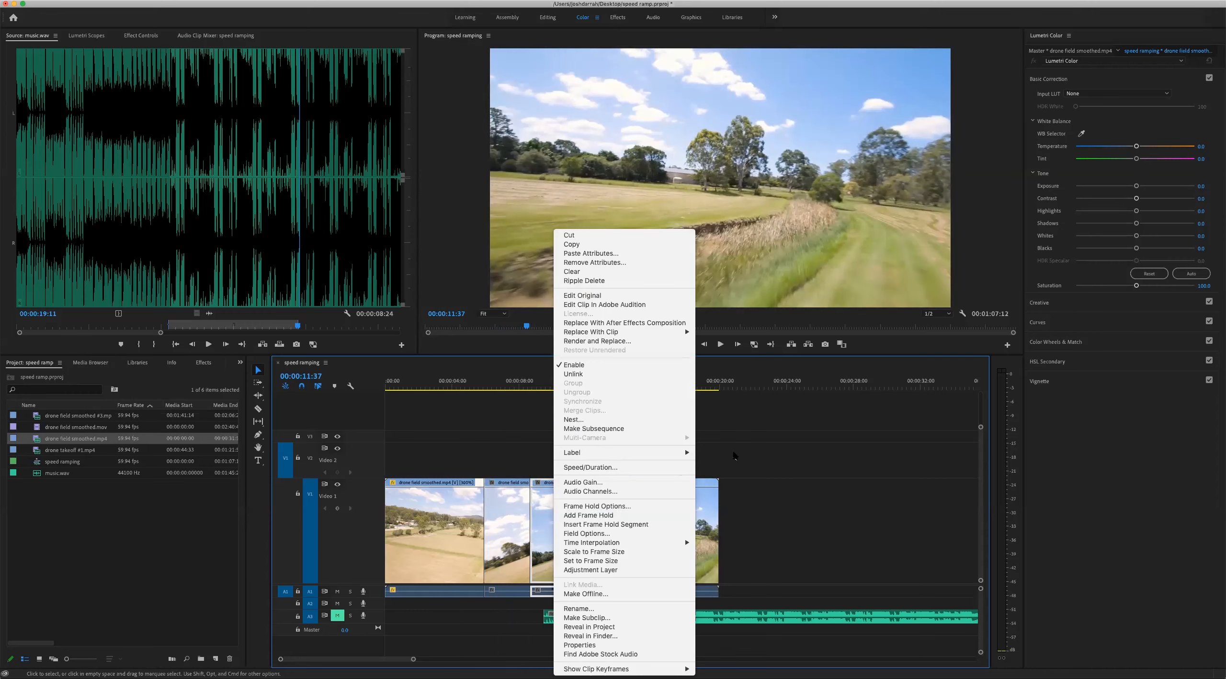
Undo the cuts, the segment move and the speed change to restore the single drone clip
key(super+z)
key(super+z)
key(super+z)
key(super+z)
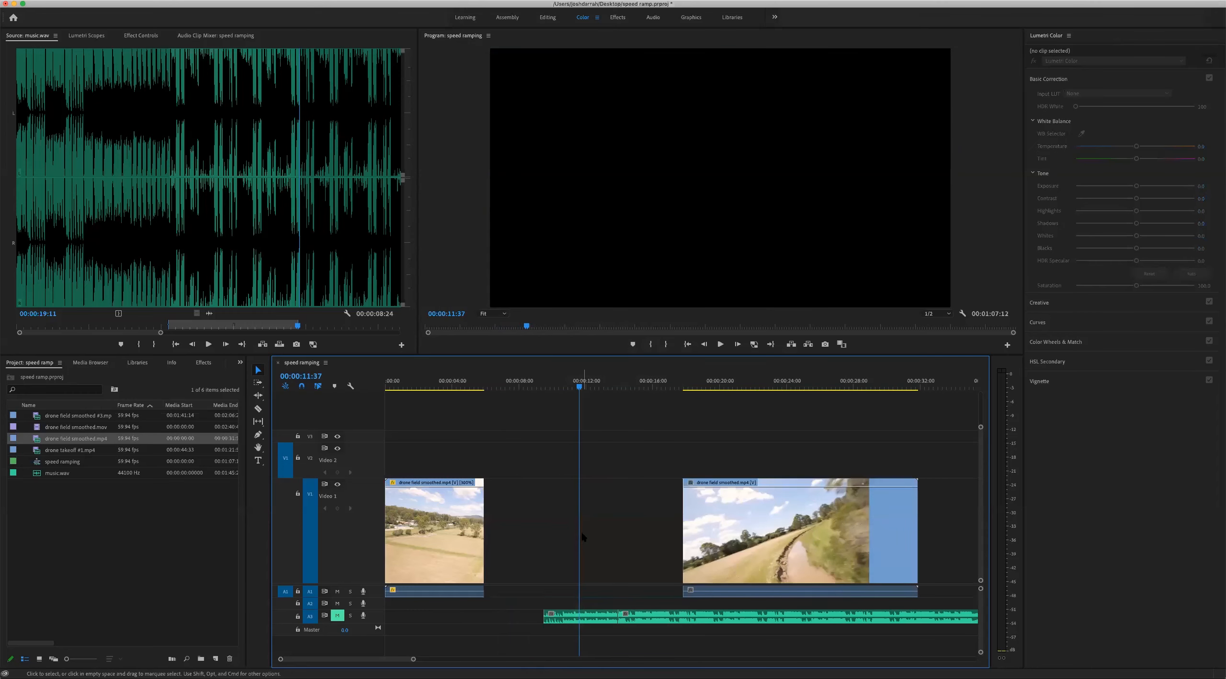
key(super+z)
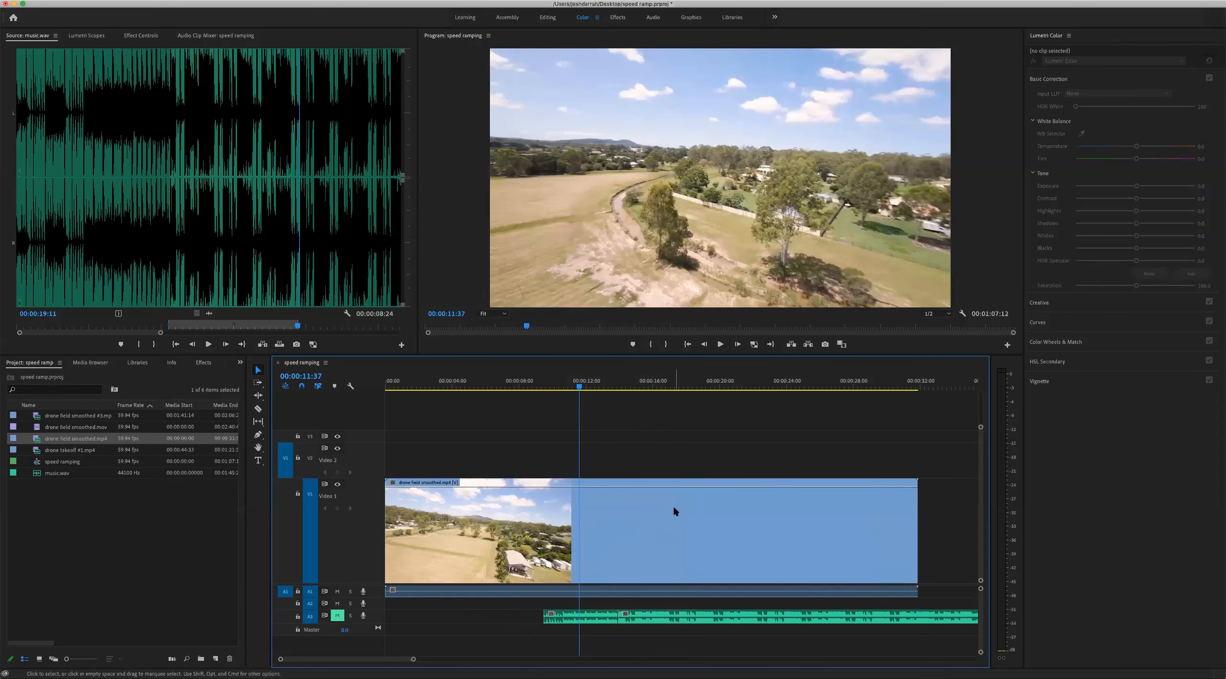
Increase the height of the Video 1 track and show the drone clip's Time Remapping speed keyframes
click(638, 532)
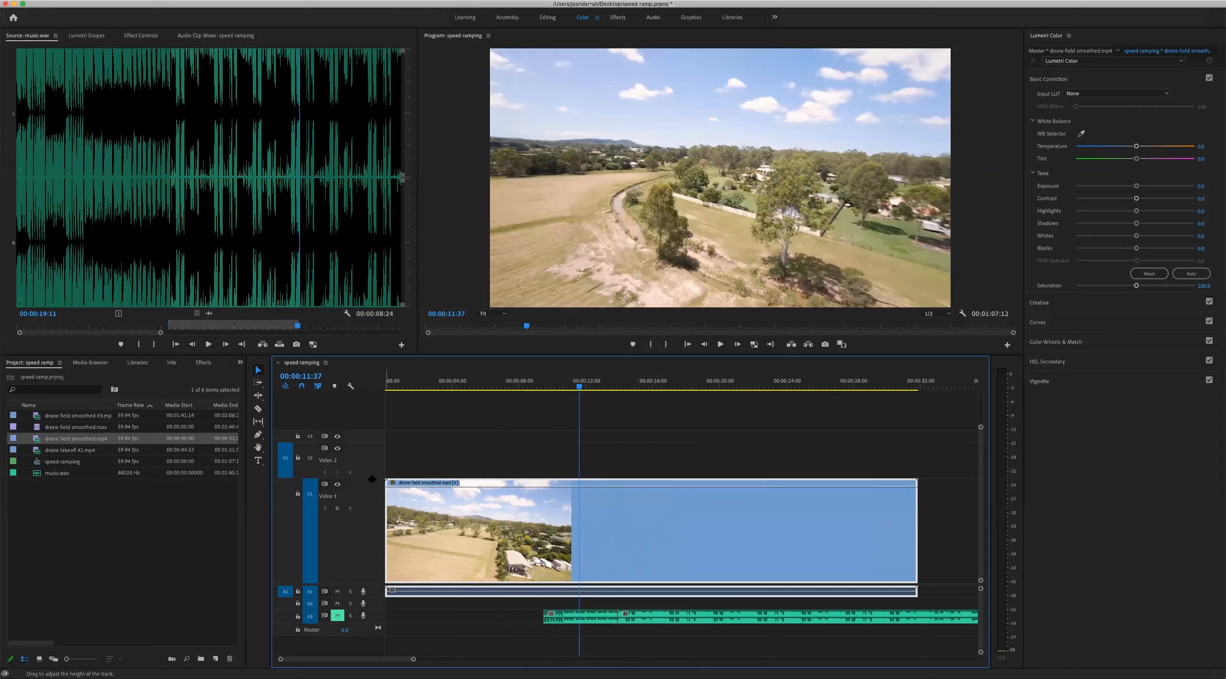
drag(371, 479, 389, 443)
right_click(653, 518)
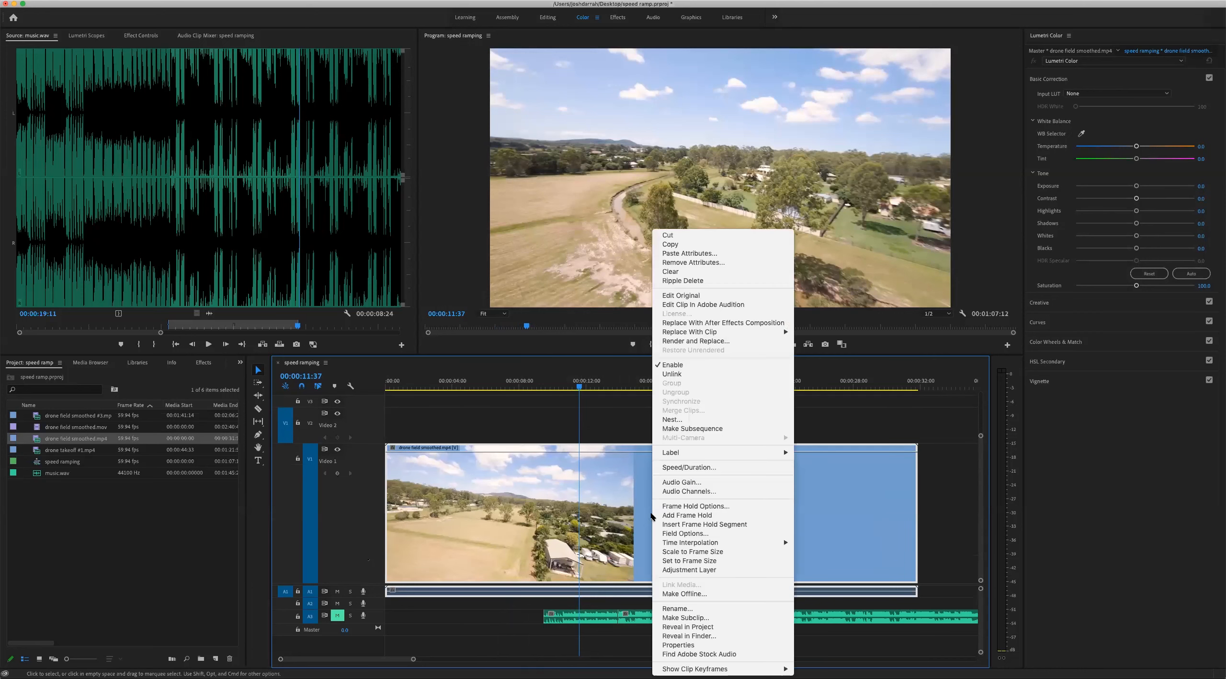
mouse_move(770, 668)
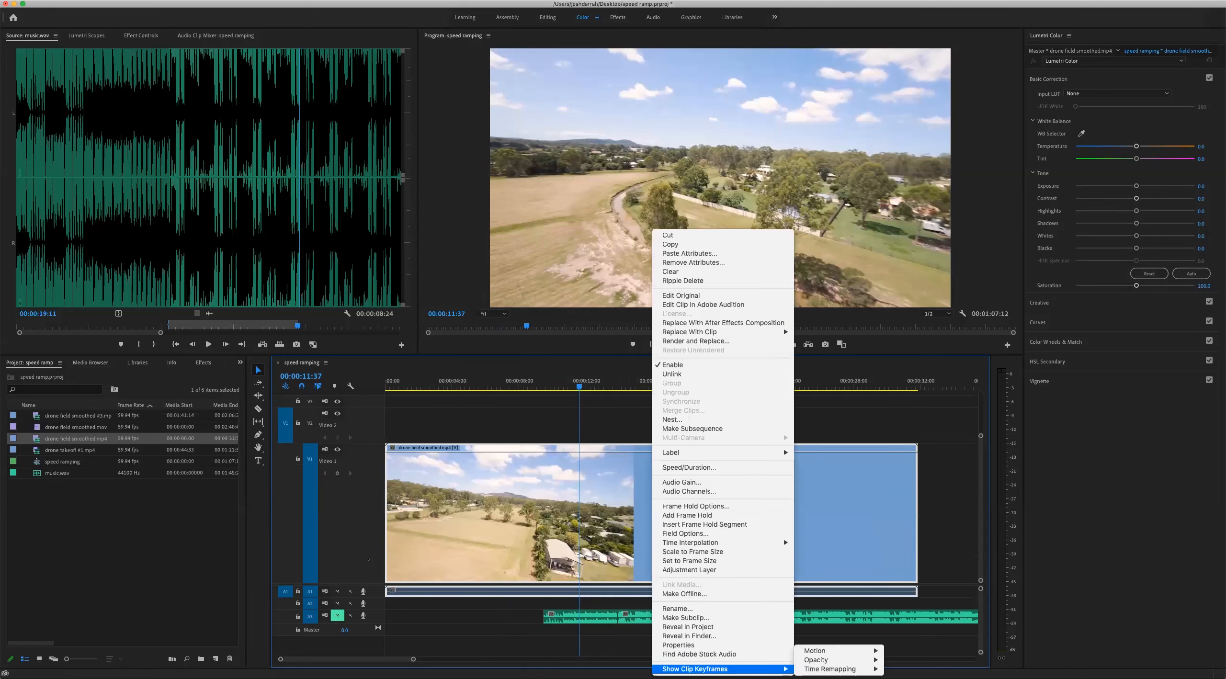
mouse_move(830, 669)
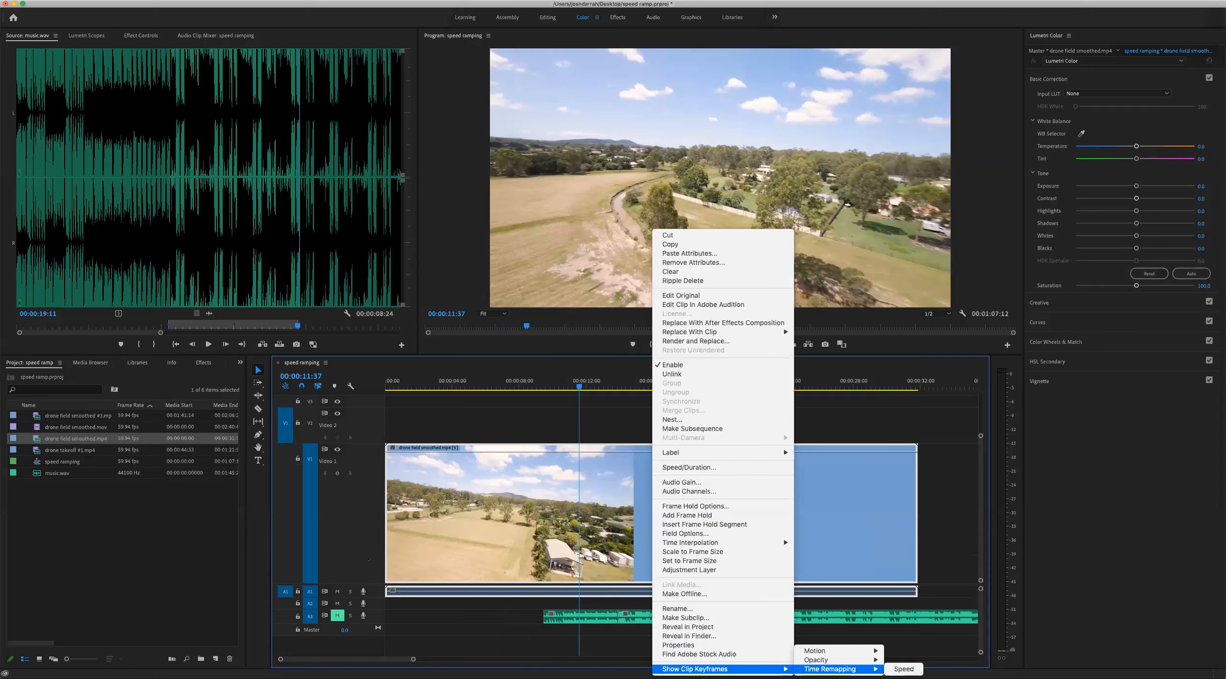
click(904, 669)
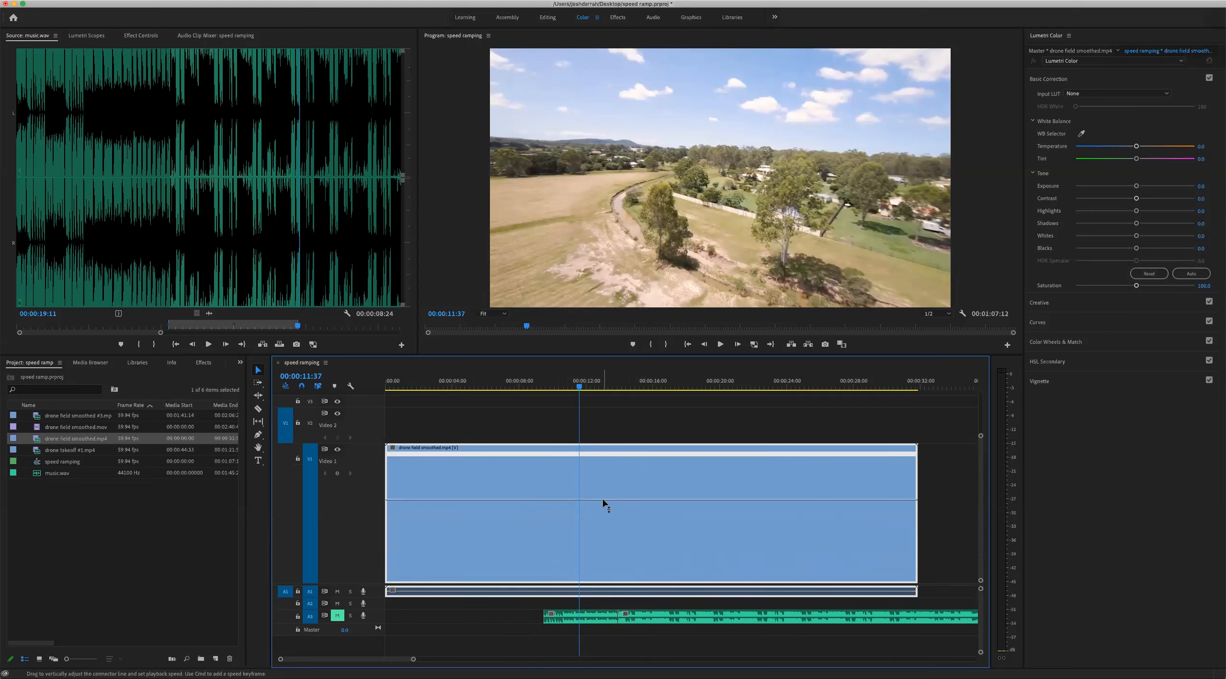
Adjust the whole clip's playback speed slightly down and up with its speed line
drag(603, 503, 605, 500)
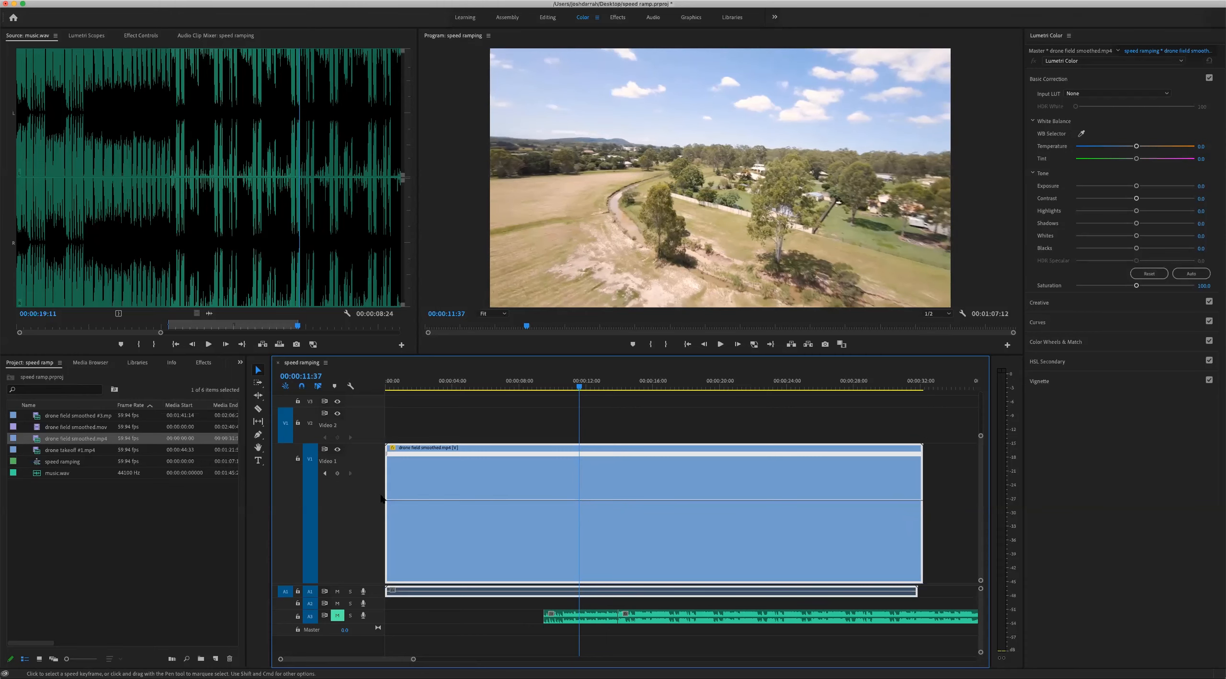
drag(578, 500, 585, 501)
Add speed keyframes to the clip at 00:00:14:36 and 00:00:09:18
drag(524, 384, 460, 386)
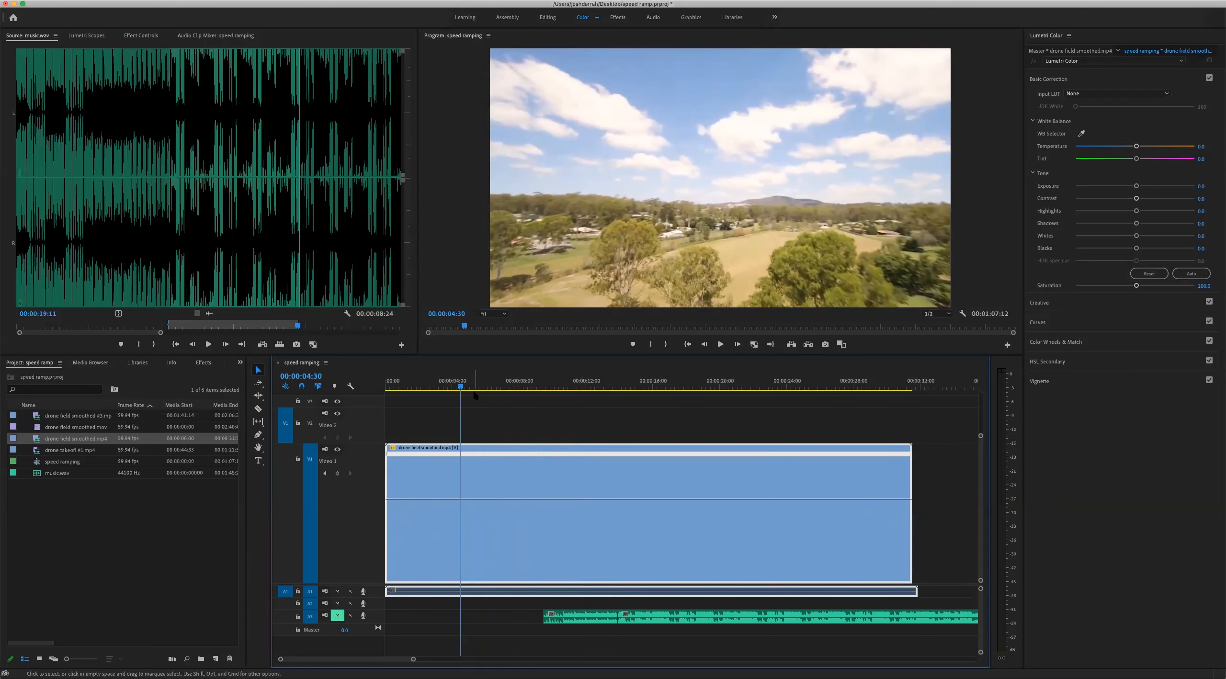
drag(463, 389, 631, 388)
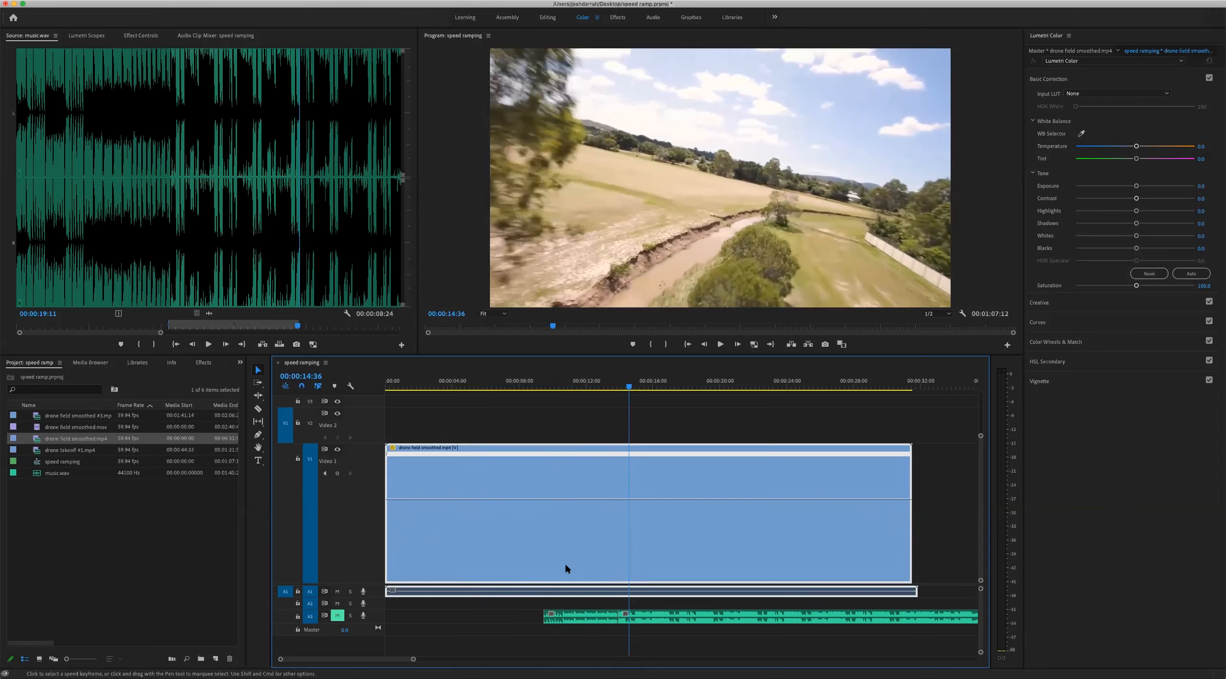
click(337, 473)
drag(630, 389, 540, 392)
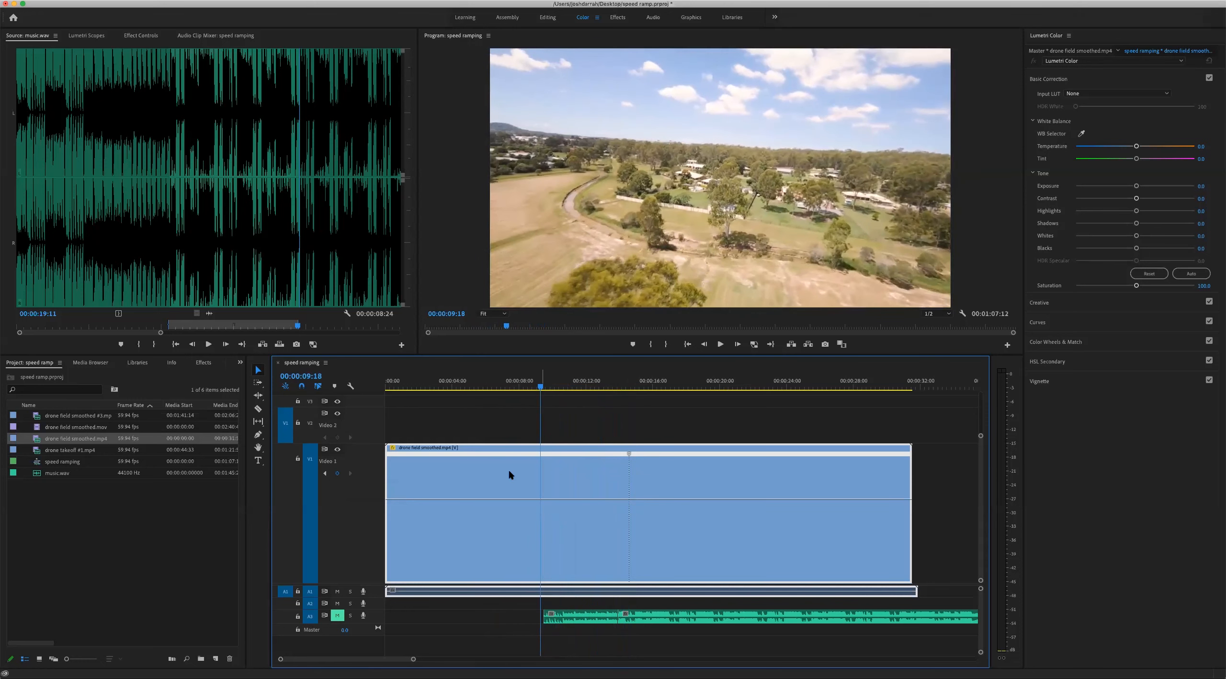
click(336, 474)
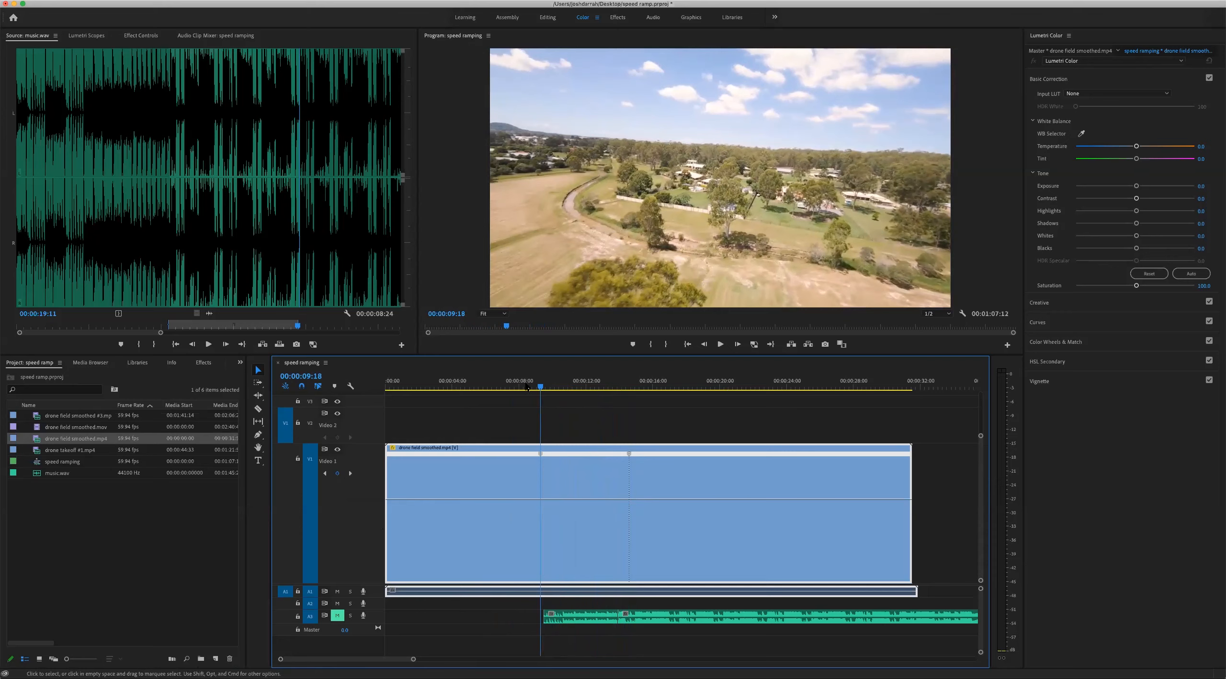
Try different speeds on the section between the two keyframes, including 171%, and bring it back close to normal speed
drag(540, 388, 496, 382)
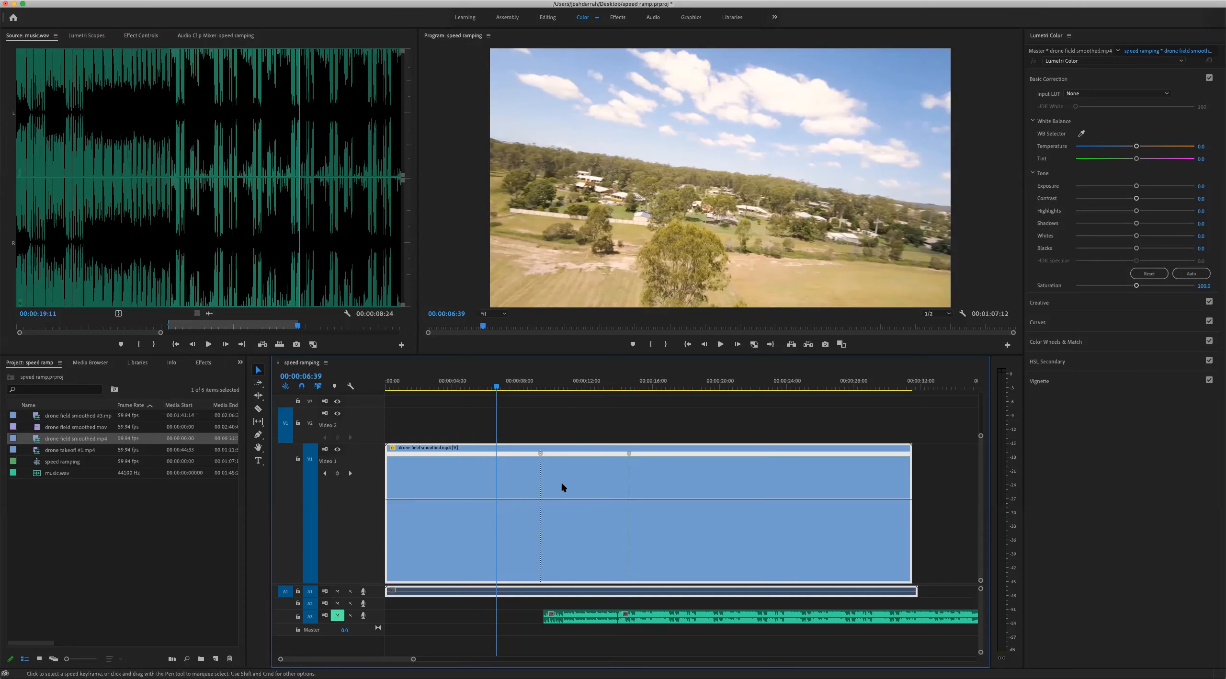
key(space)
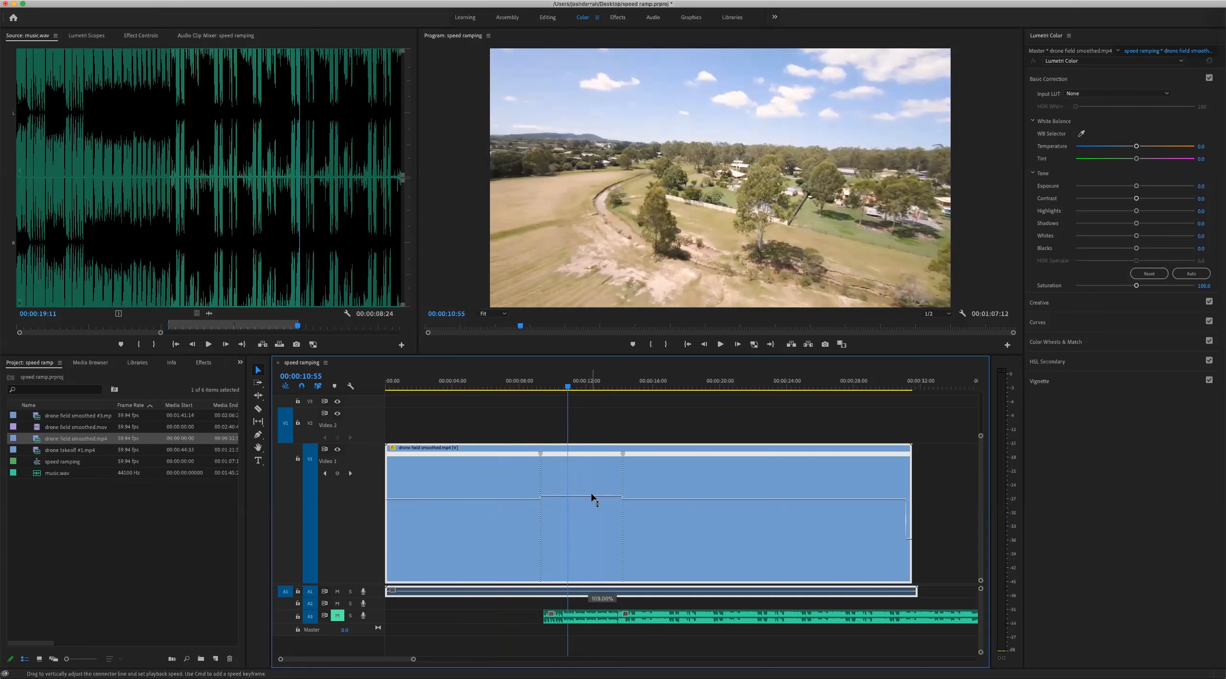
drag(593, 483, 592, 476)
drag(593, 455, 592, 455)
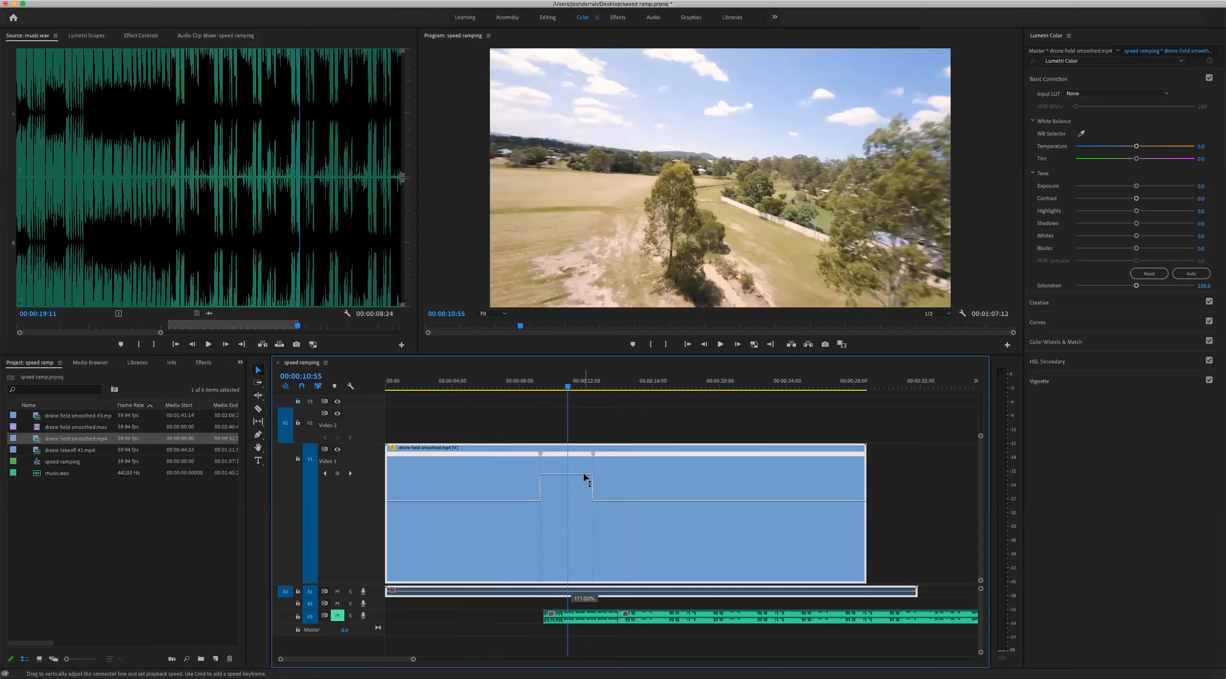
drag(585, 508, 583, 512)
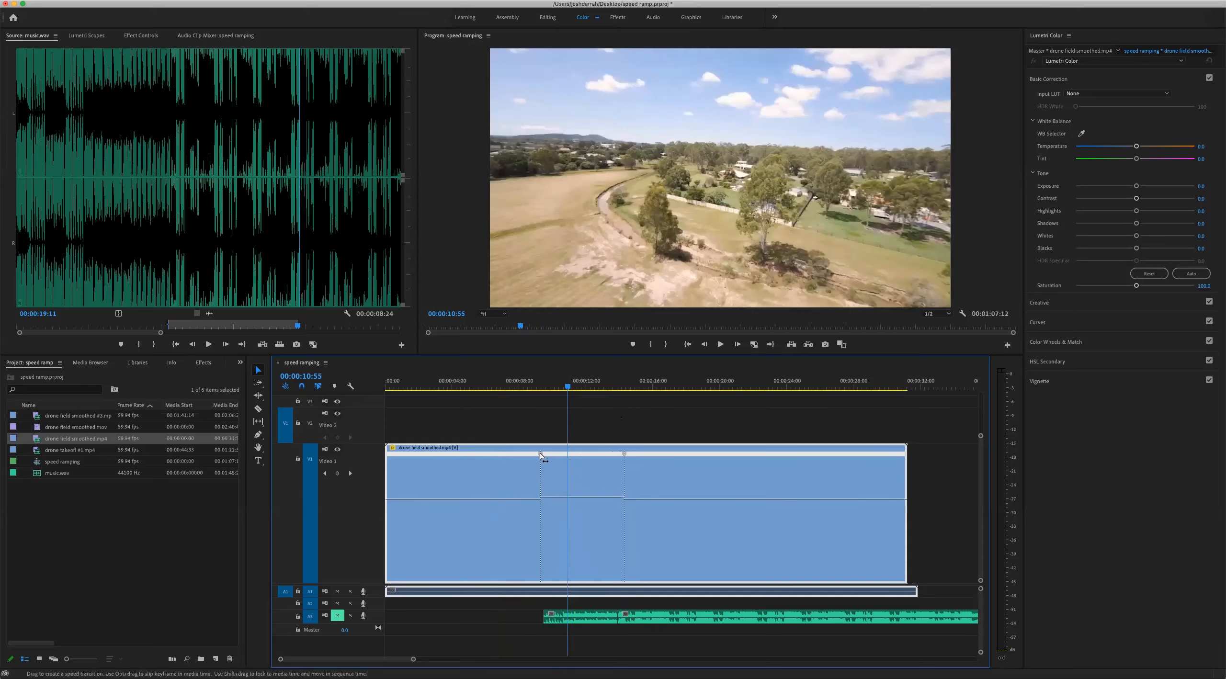
Speed up the section between the two speed keyframes well above normal speed by raising its speed line
double_click(589, 501)
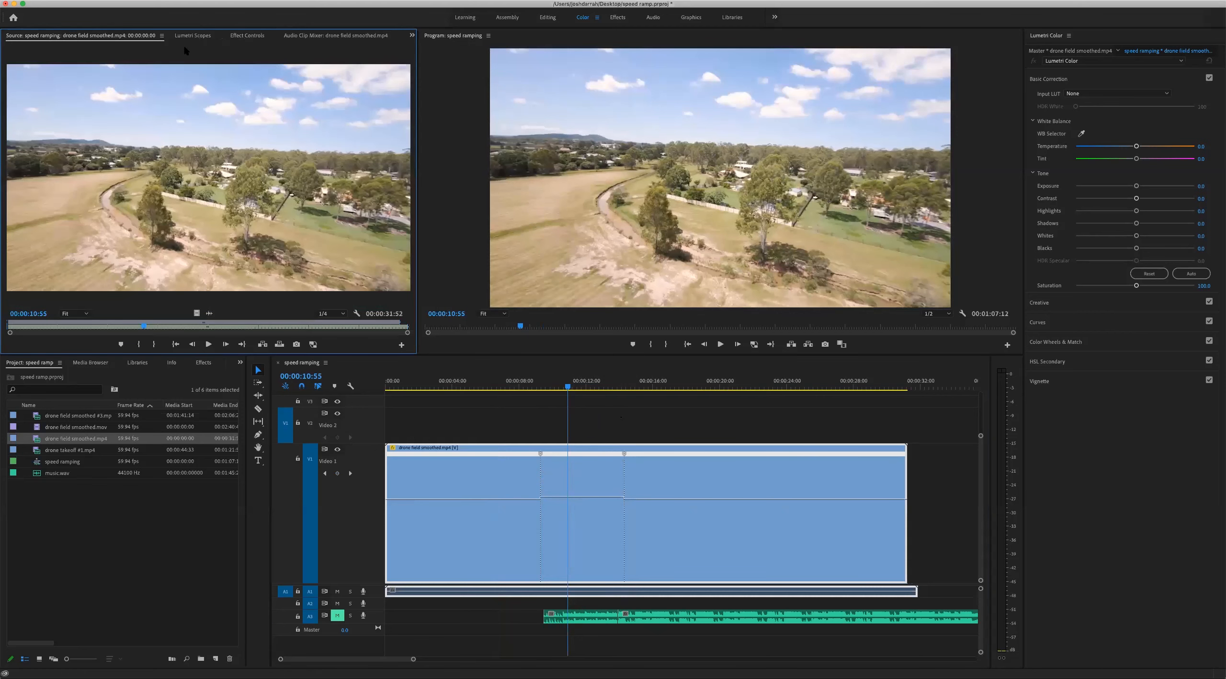
click(240, 37)
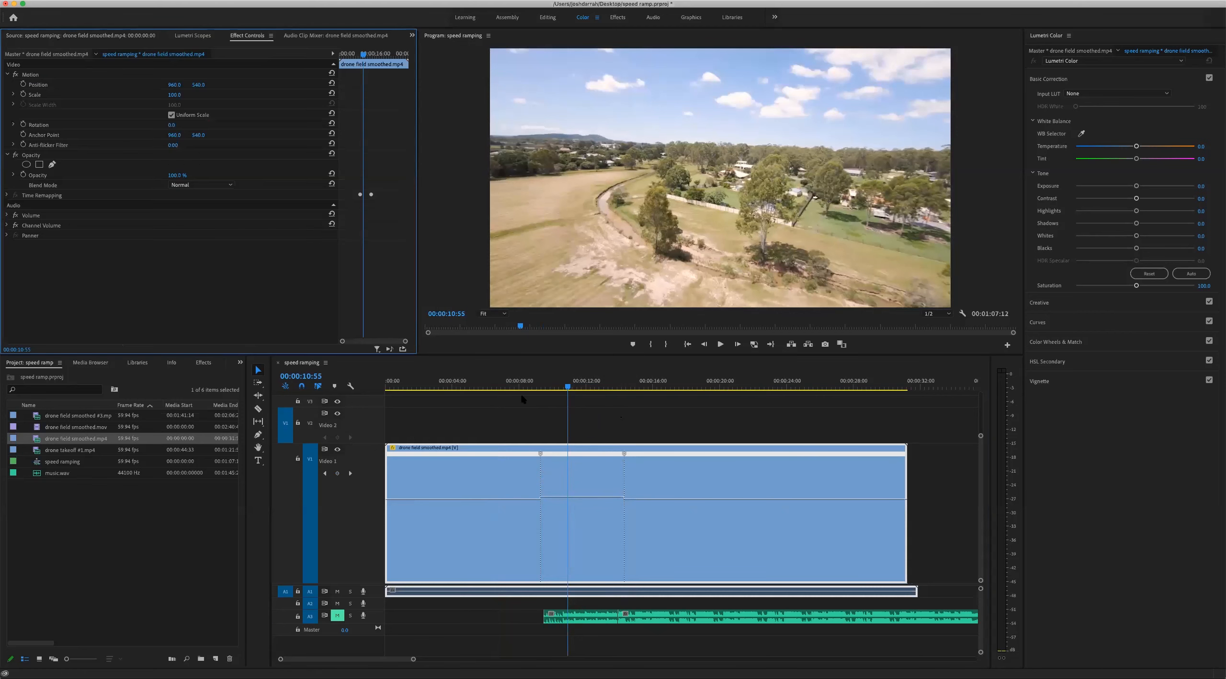
double_click(592, 499)
click(247, 35)
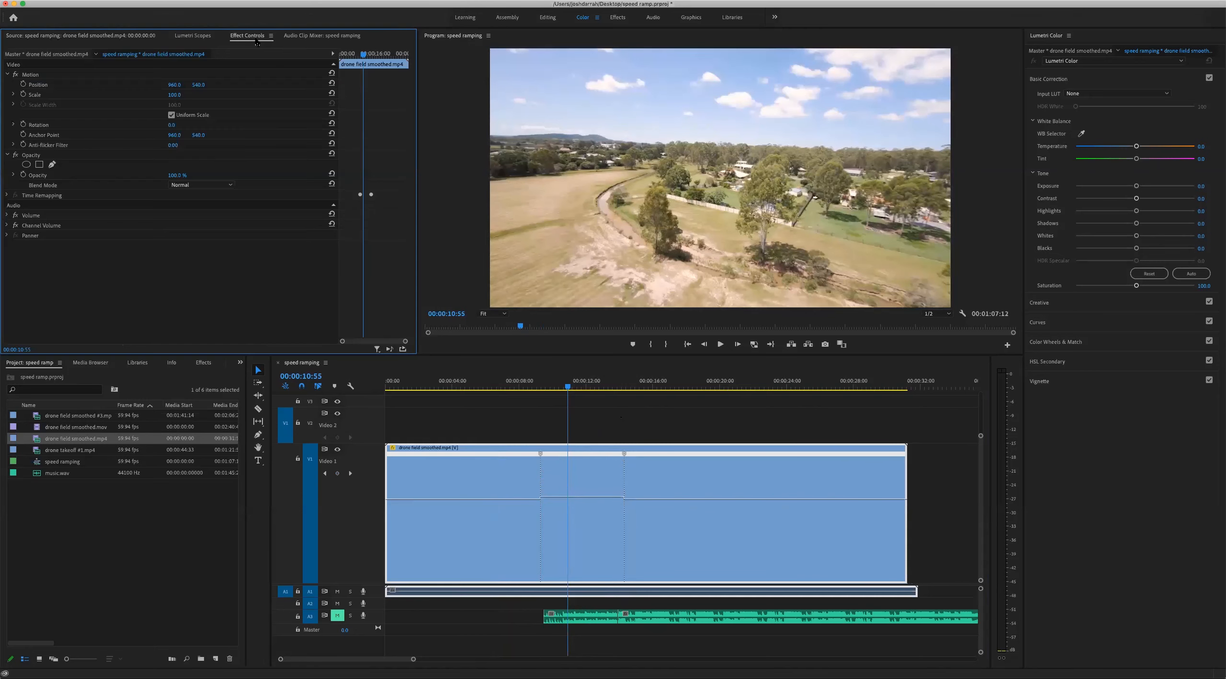
mouse_move(591, 497)
mouse_down()
mouse_move(594, 481)
mouse_move(598, 489)
mouse_up()
double_click(594, 498)
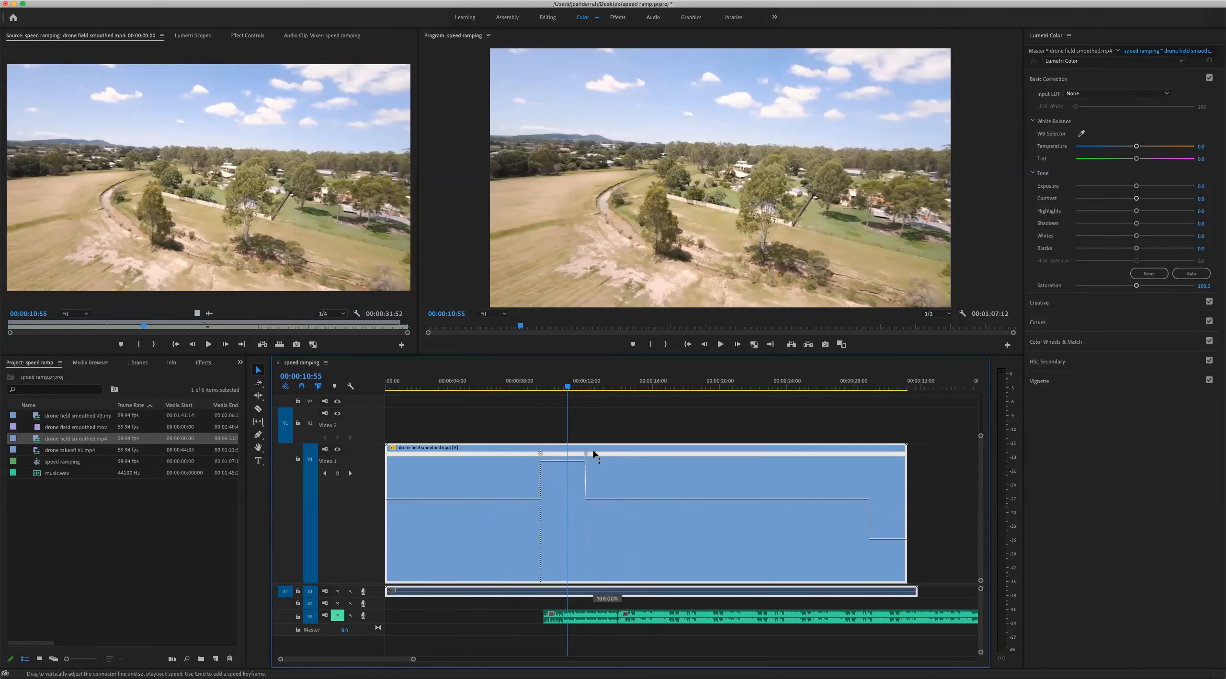
click(249, 37)
Play the drone clip from before the first speed keyframe through the sped-up section
click(531, 383)
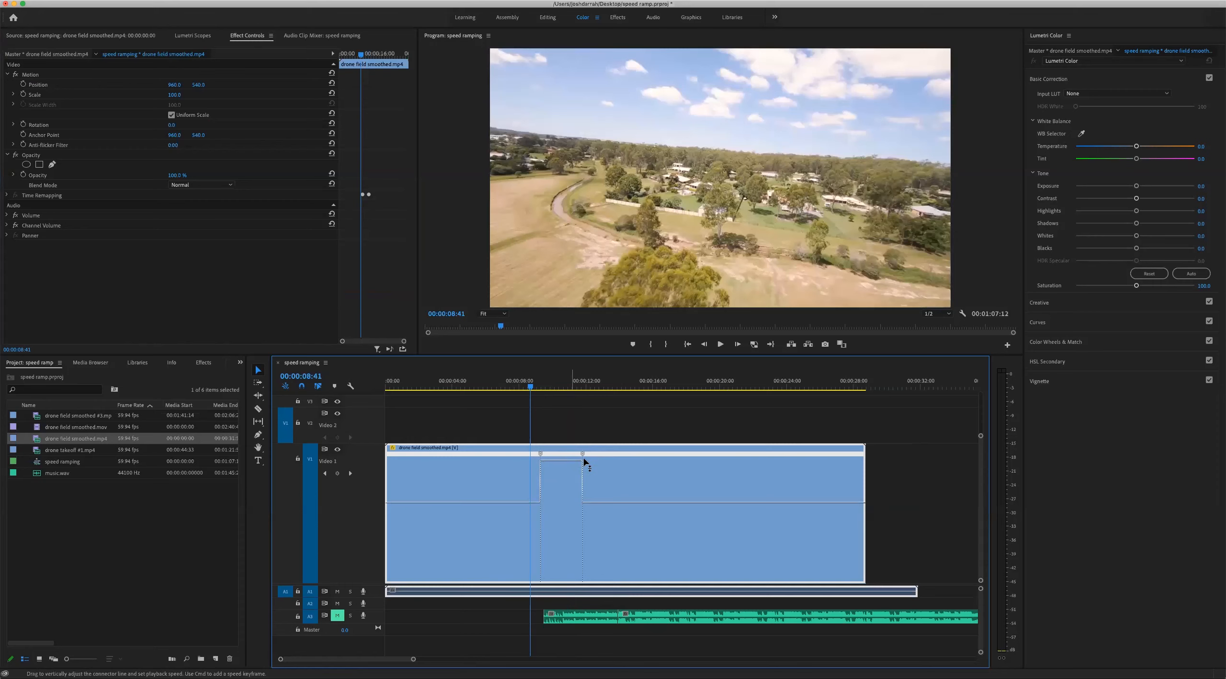
click(468, 387)
key(space)
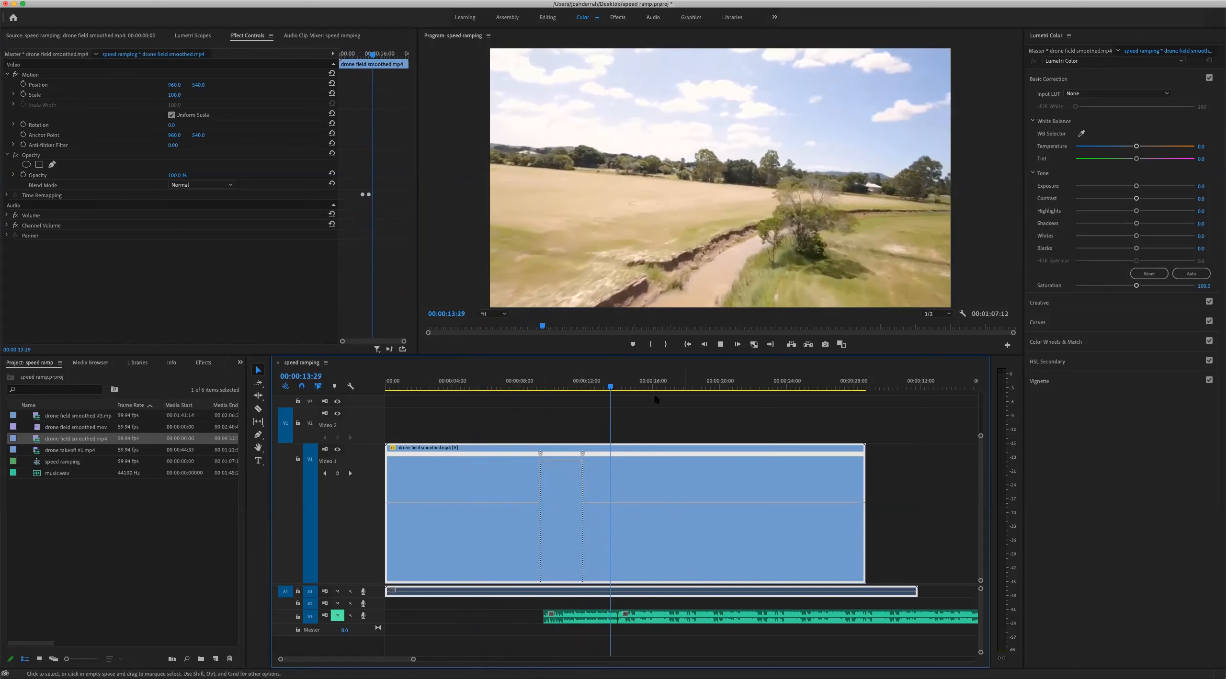
key(space)
Raise the section between the keyframes to more than triple speed and play the result from 00:00:08:20
click(559, 381)
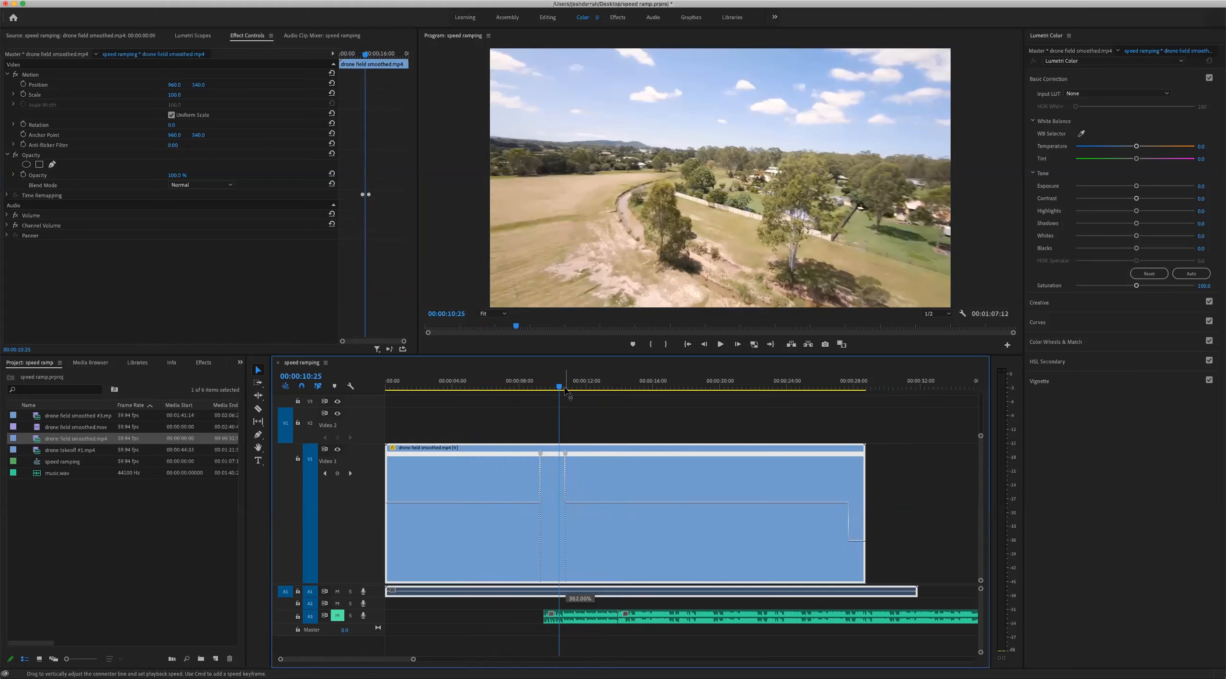
drag(565, 376, 570, 367)
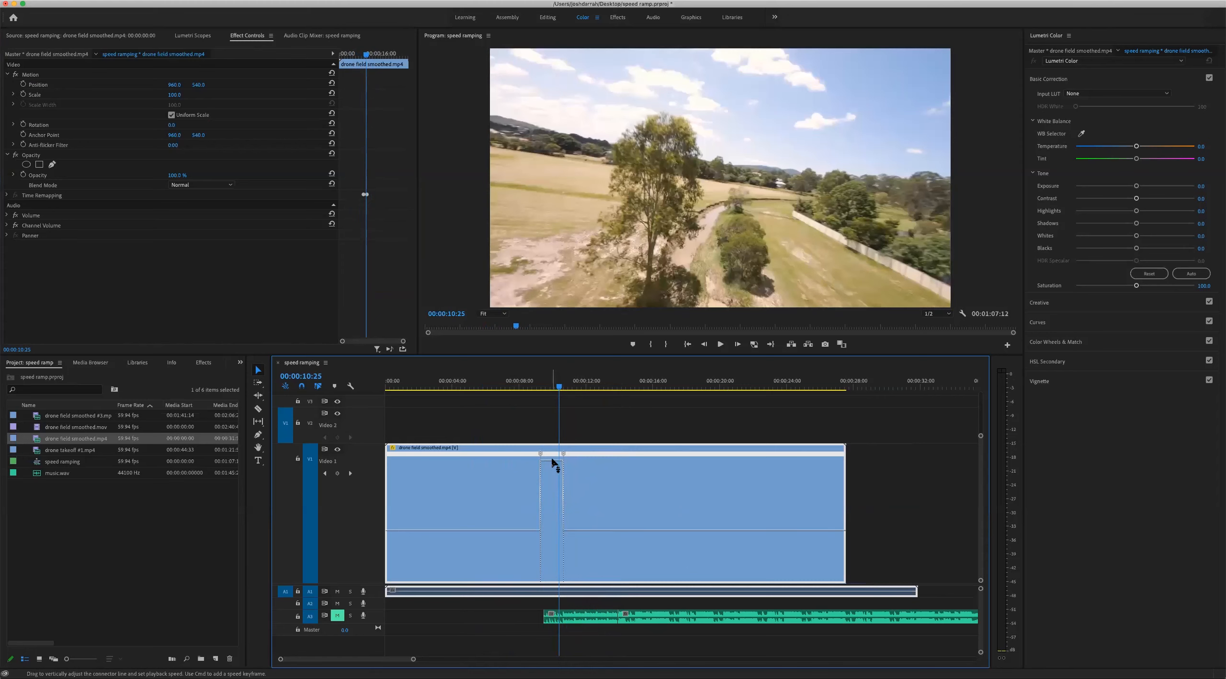
click(526, 383)
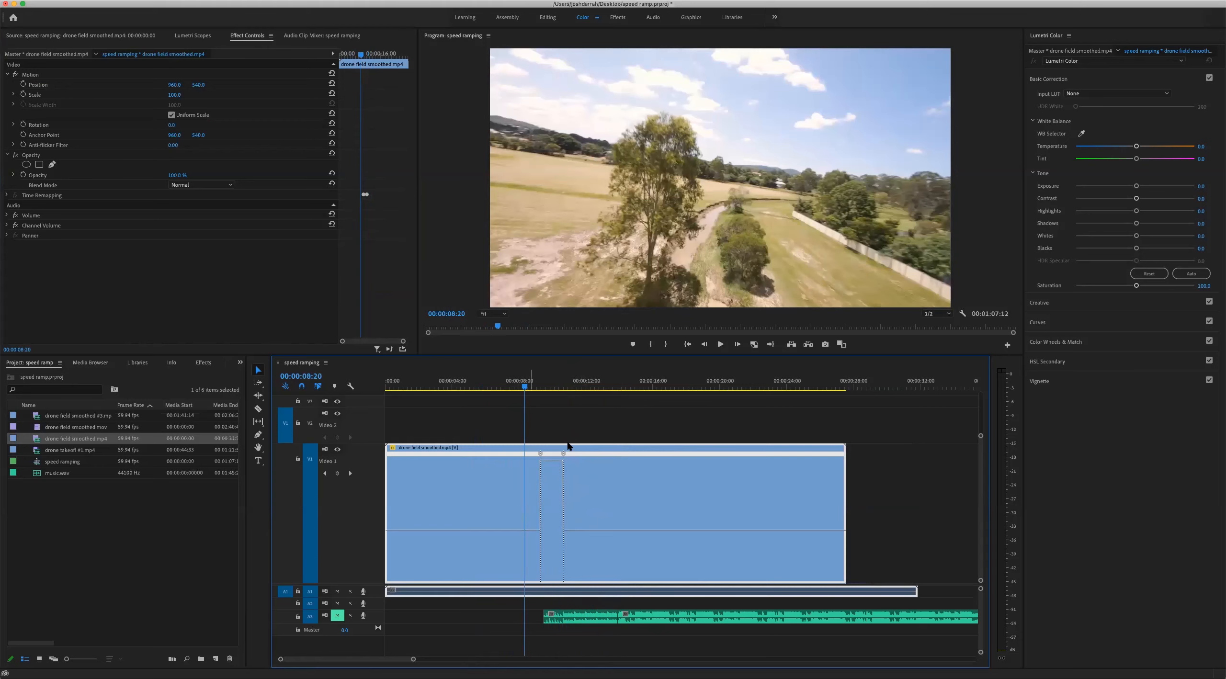
key(space)
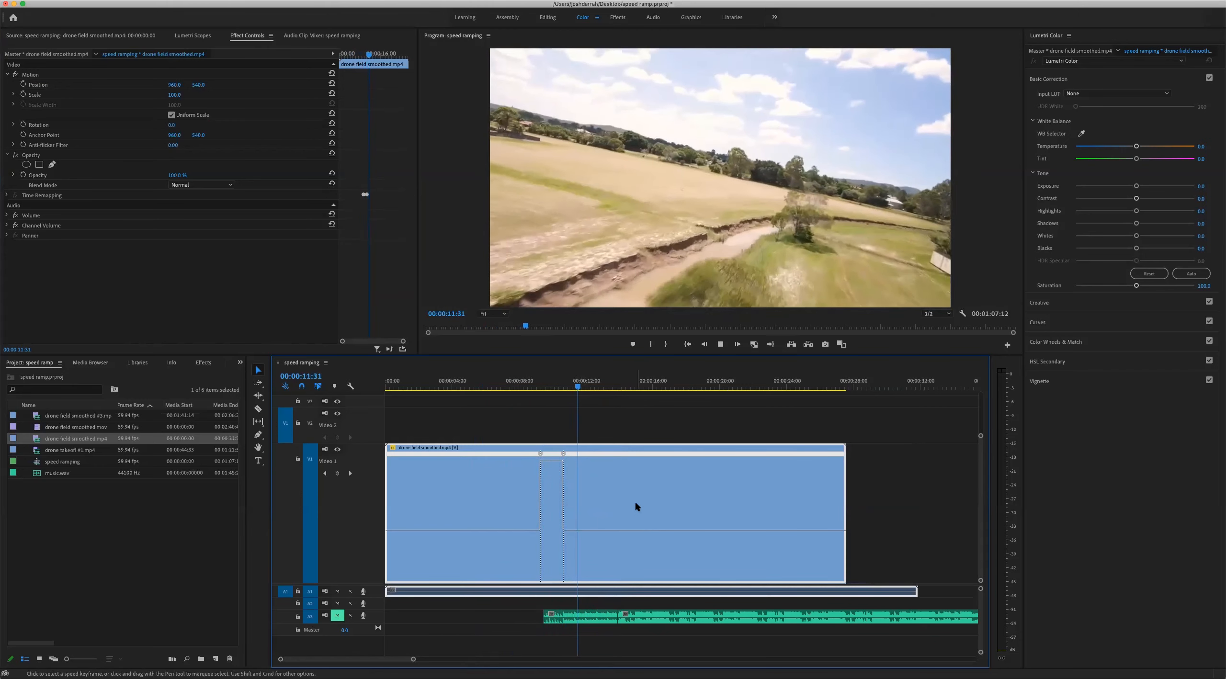
key(space)
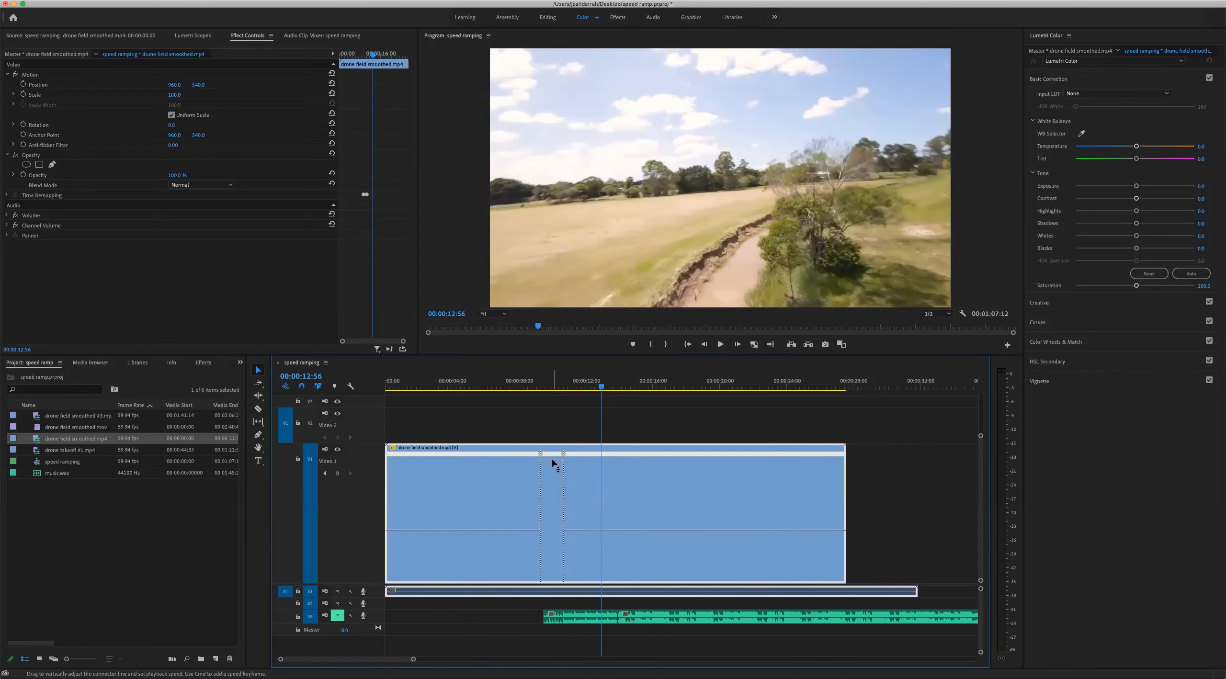
Increase the fast section's speed slightly more and review the change back to the slower speed after the second keyframe
double_click(554, 451)
drag(555, 452, 556, 444)
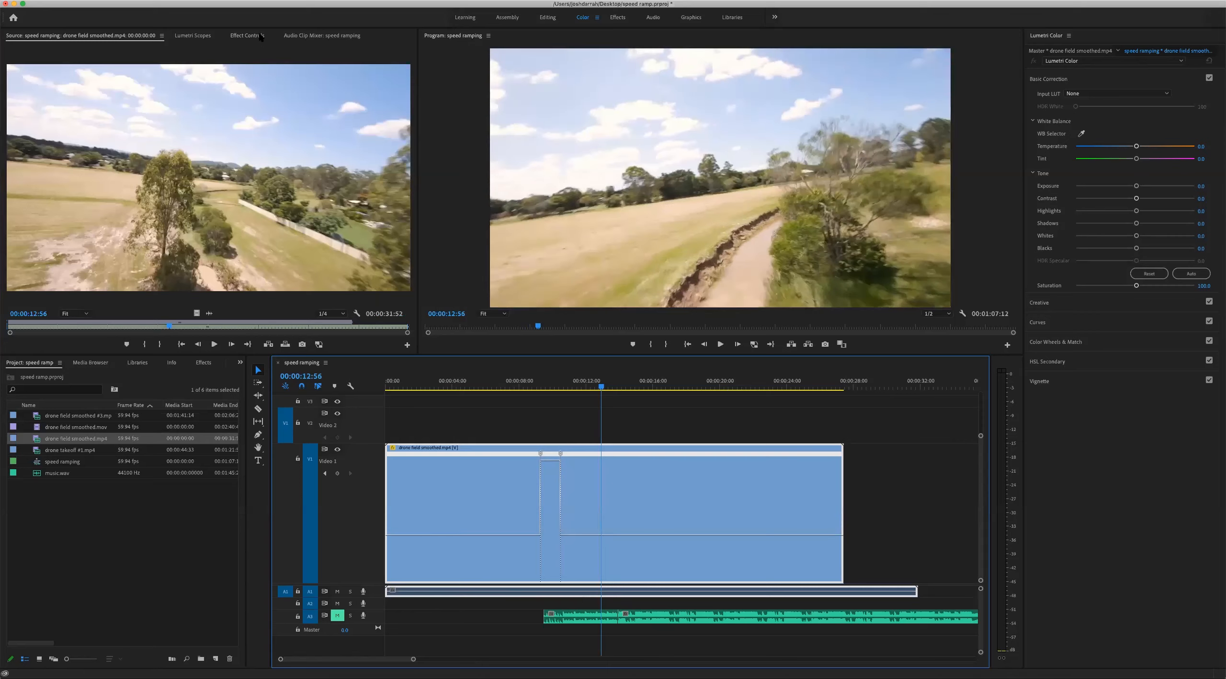
click(247, 36)
click(518, 384)
key(space)
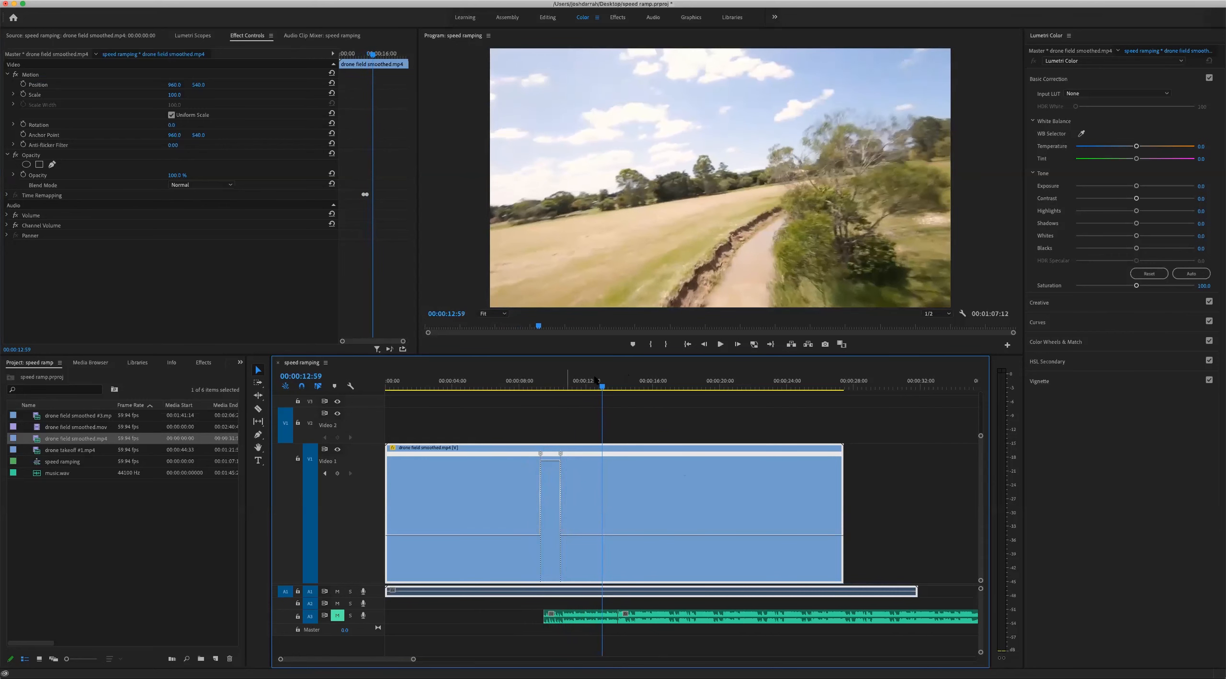
click(560, 383)
key(space)
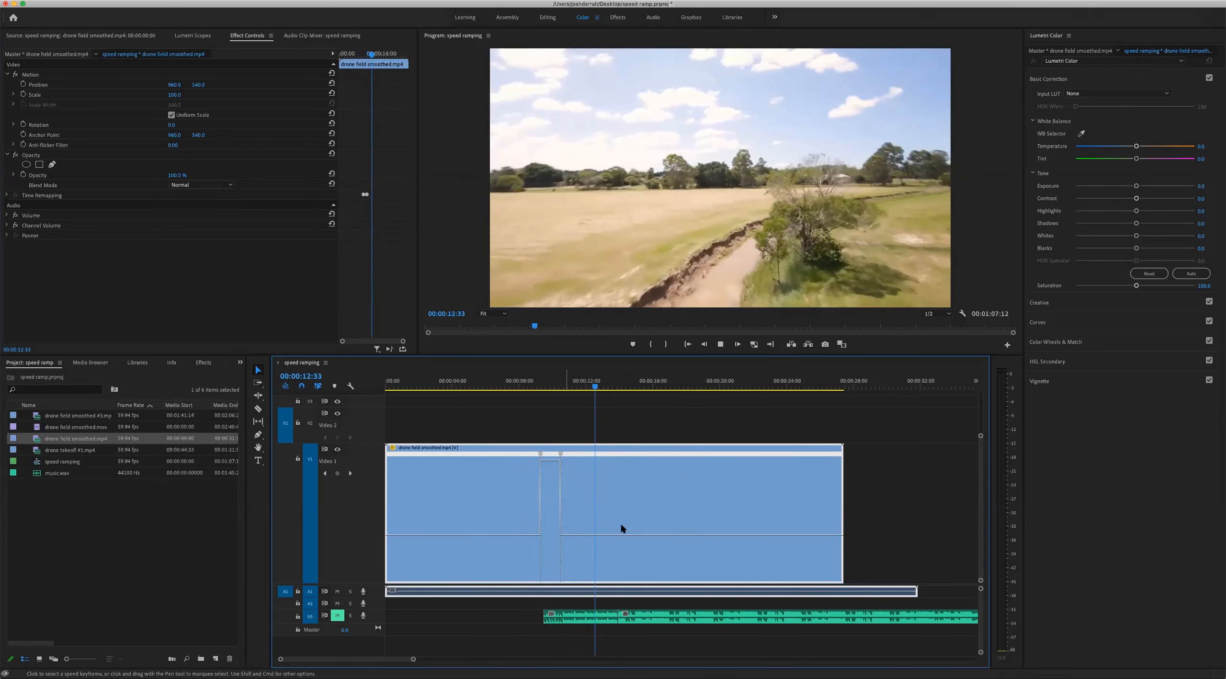
drag(595, 387, 615, 388)
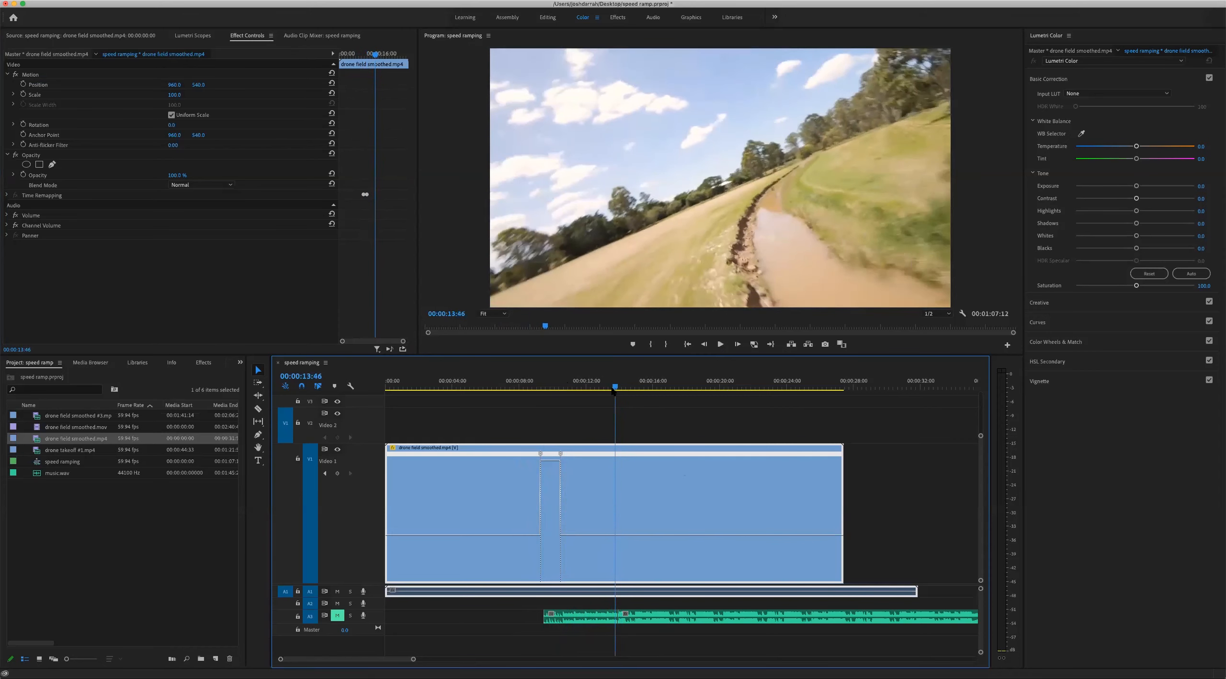
Split the second speed keyframe into a short ramp that slows the footage gradually after the fast section
click(562, 387)
key(equal)
key(equal)
key(equal)
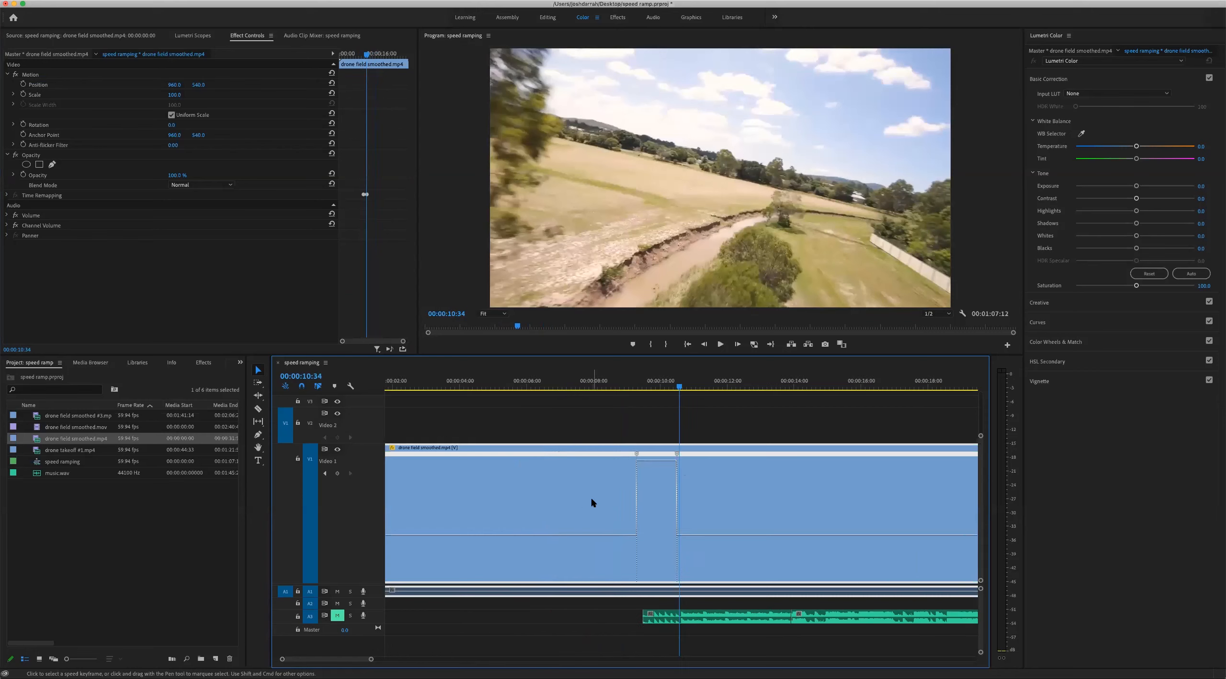
drag(671, 457, 810, 458)
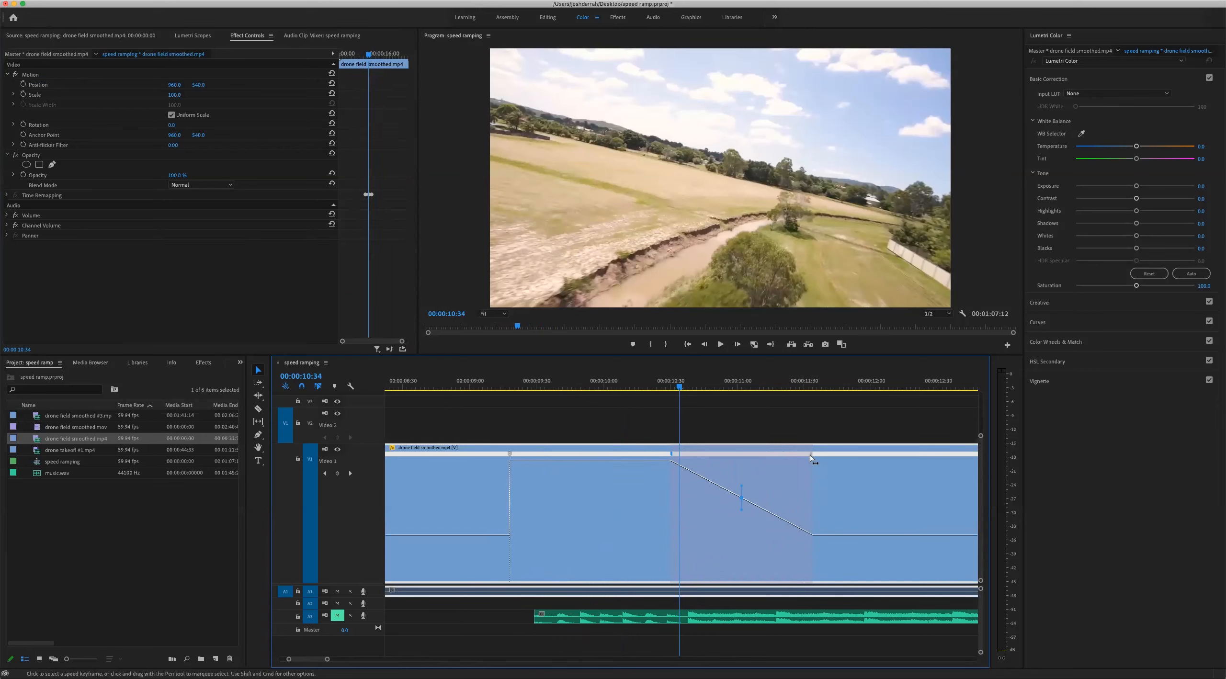
drag(684, 457, 778, 455)
drag(763, 387, 685, 407)
Play the clip from 00:00:08:10 to review the ramp out of the fast section
key(minus)
key(minus)
click(599, 386)
key(shift+5)
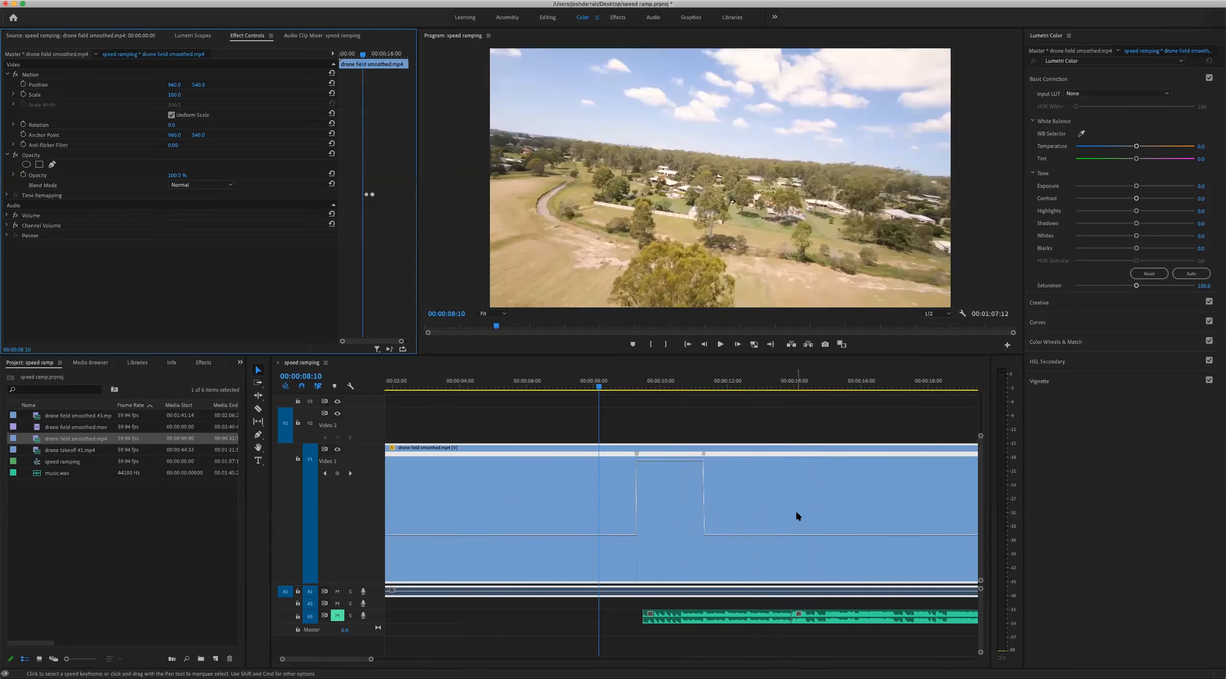
key(space)
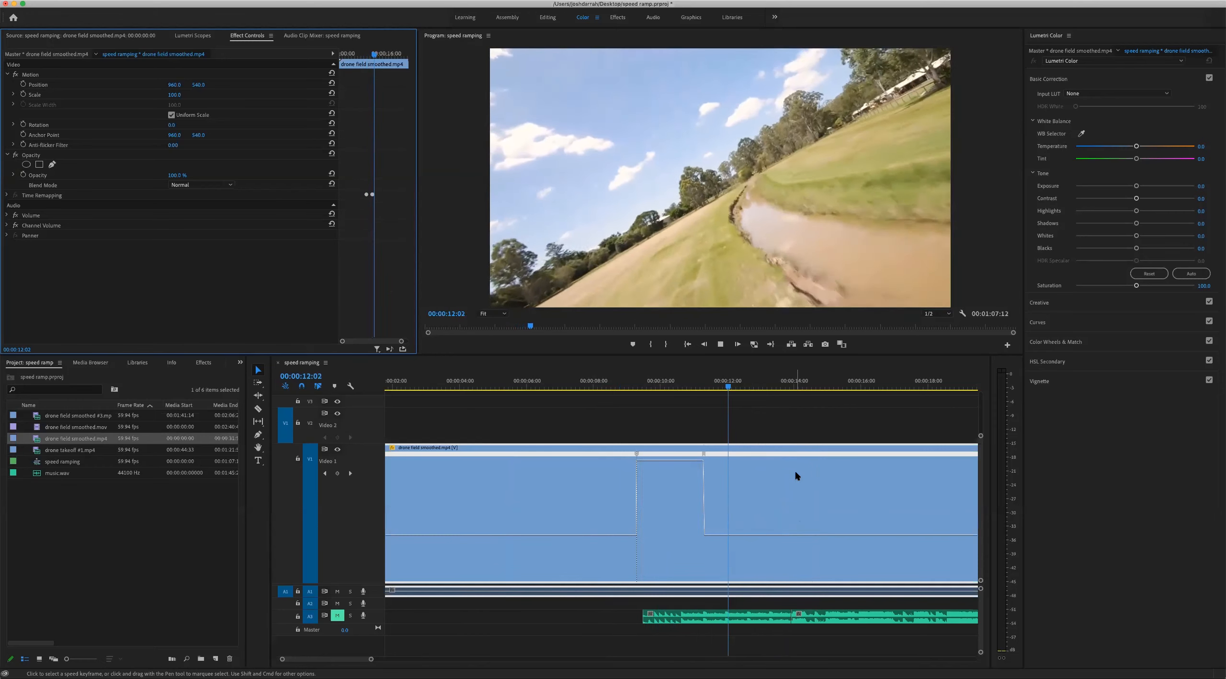
click(749, 441)
Examine the abrupt speed-up at the first speed keyframe by playing the footage around it several times
key(backslash)
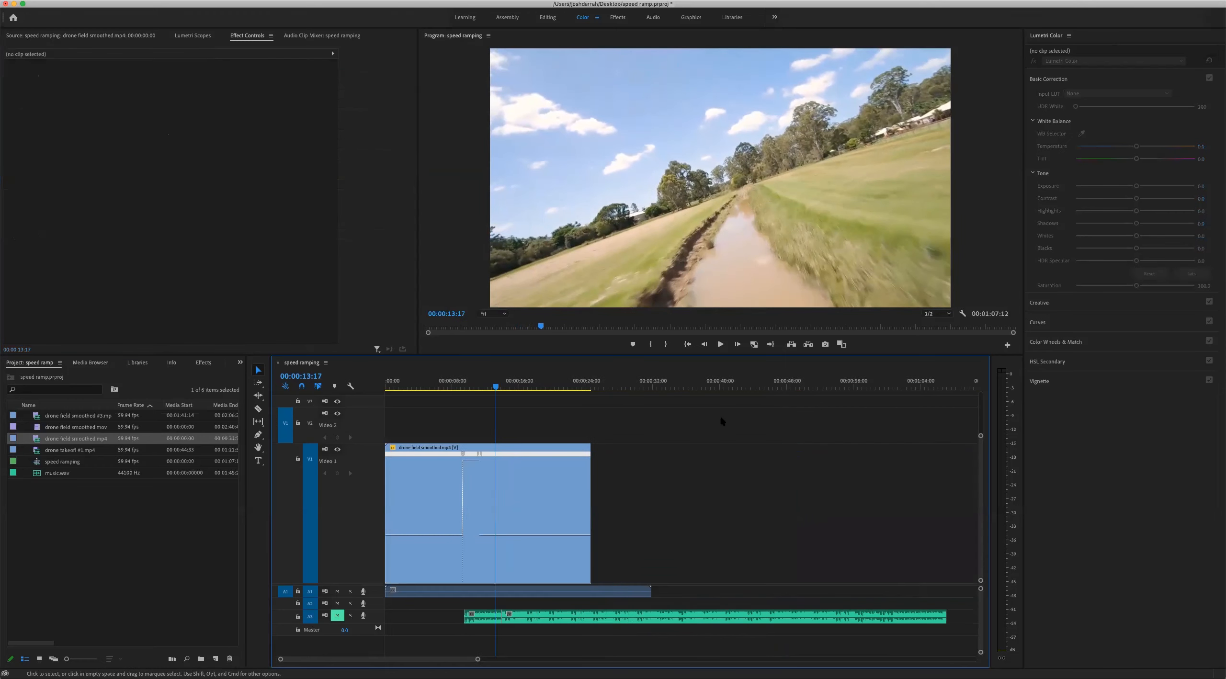
click(468, 383)
key(backslash)
click(604, 386)
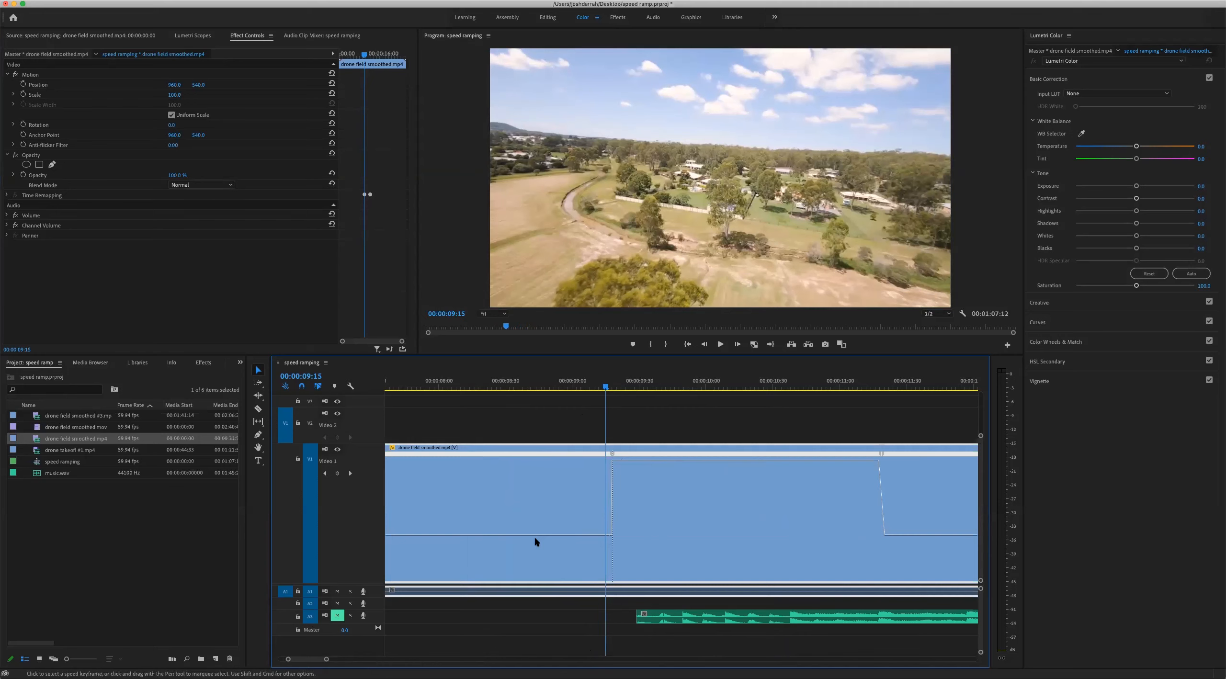
drag(604, 384, 484, 385)
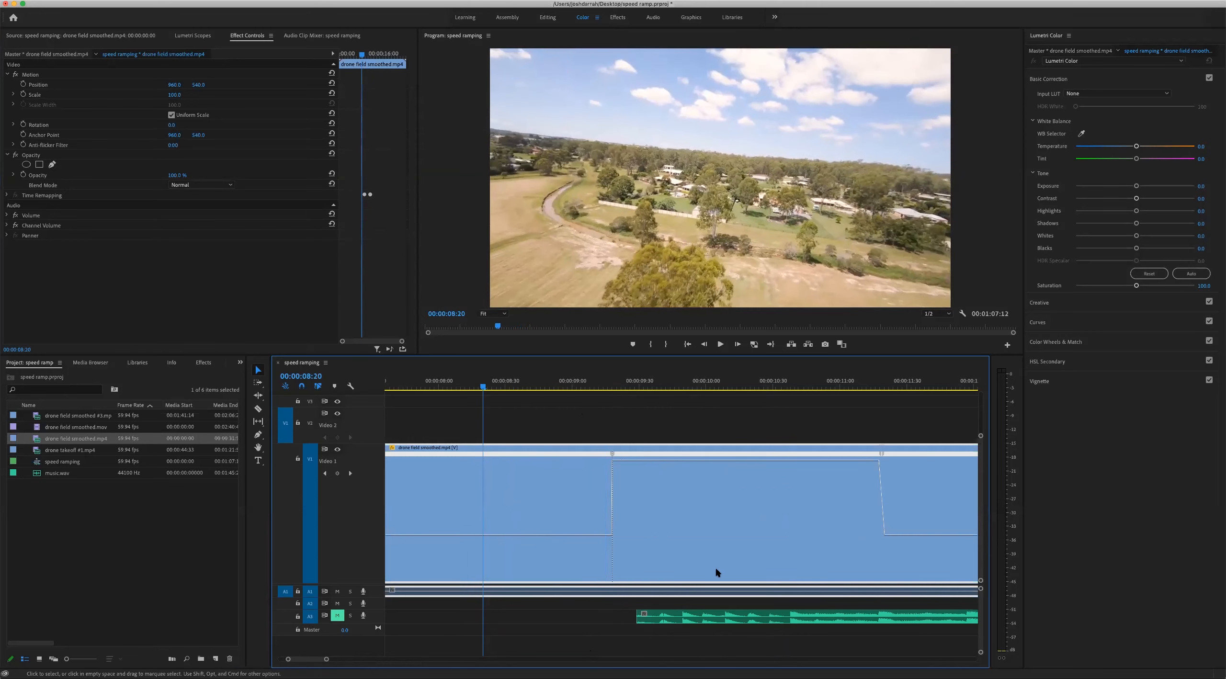
key(space)
key(space)
key(space)
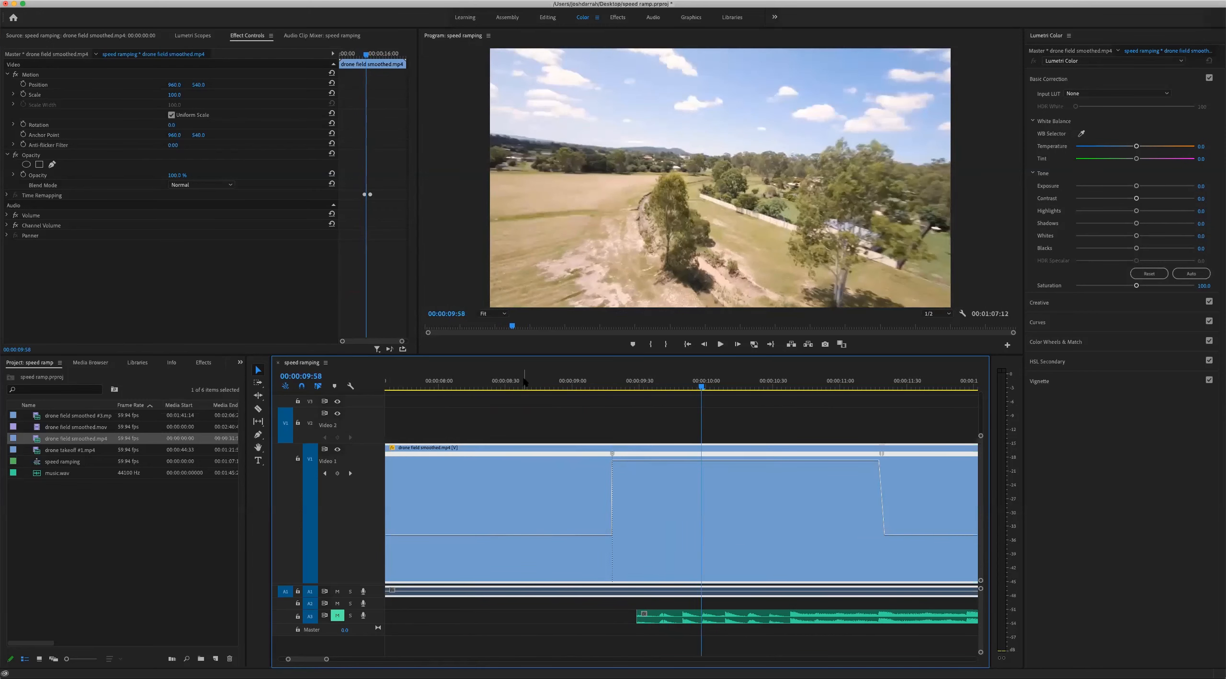
key(space)
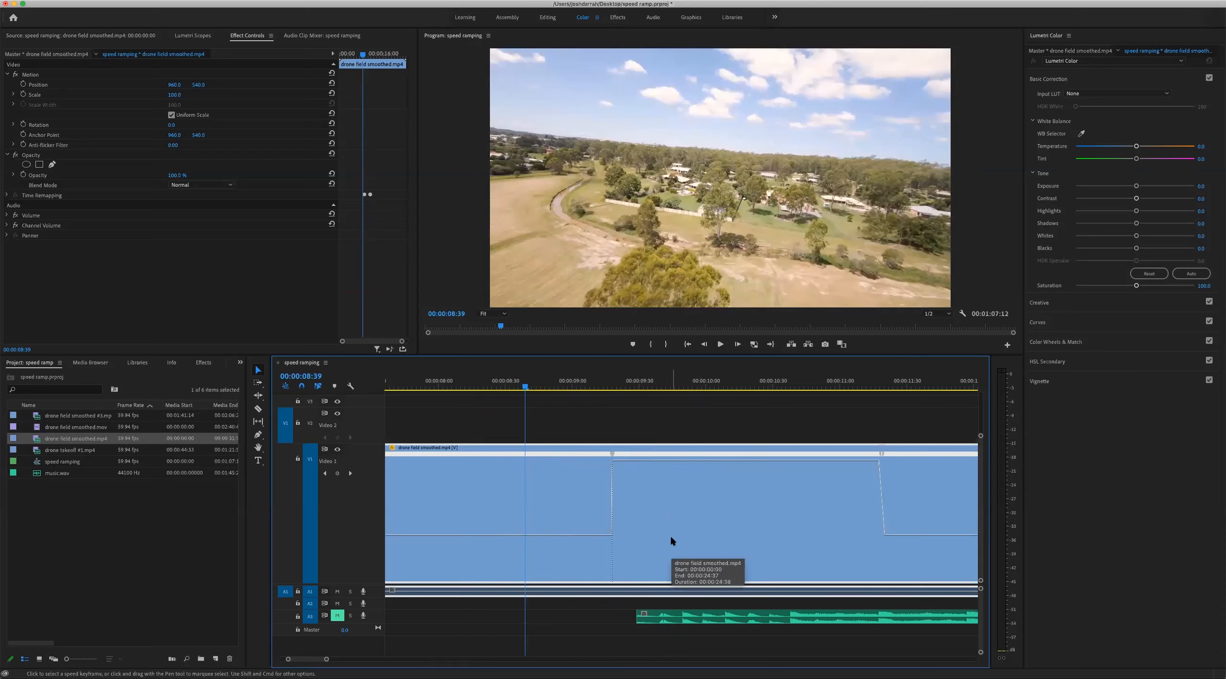
key(space)
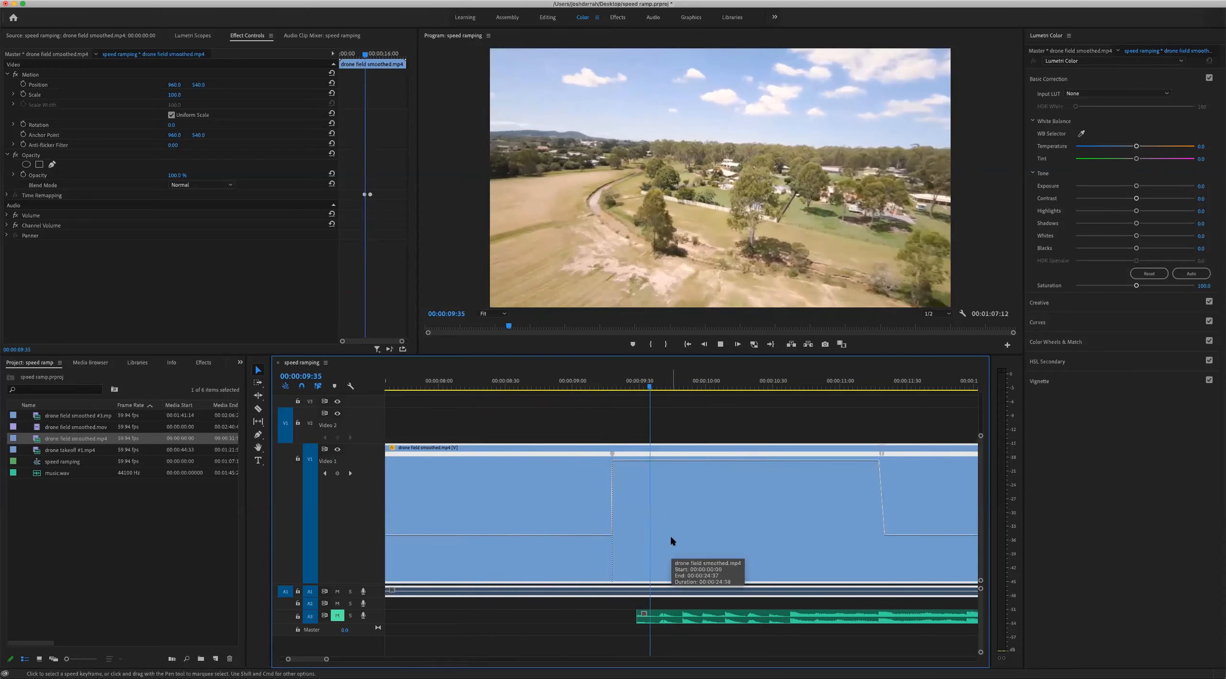
key(space)
Split the first speed keyframe near 00:00:09:17 into a gradual ramp up to the fast speed
click(611, 383)
key(=)
key(=)
key(=)
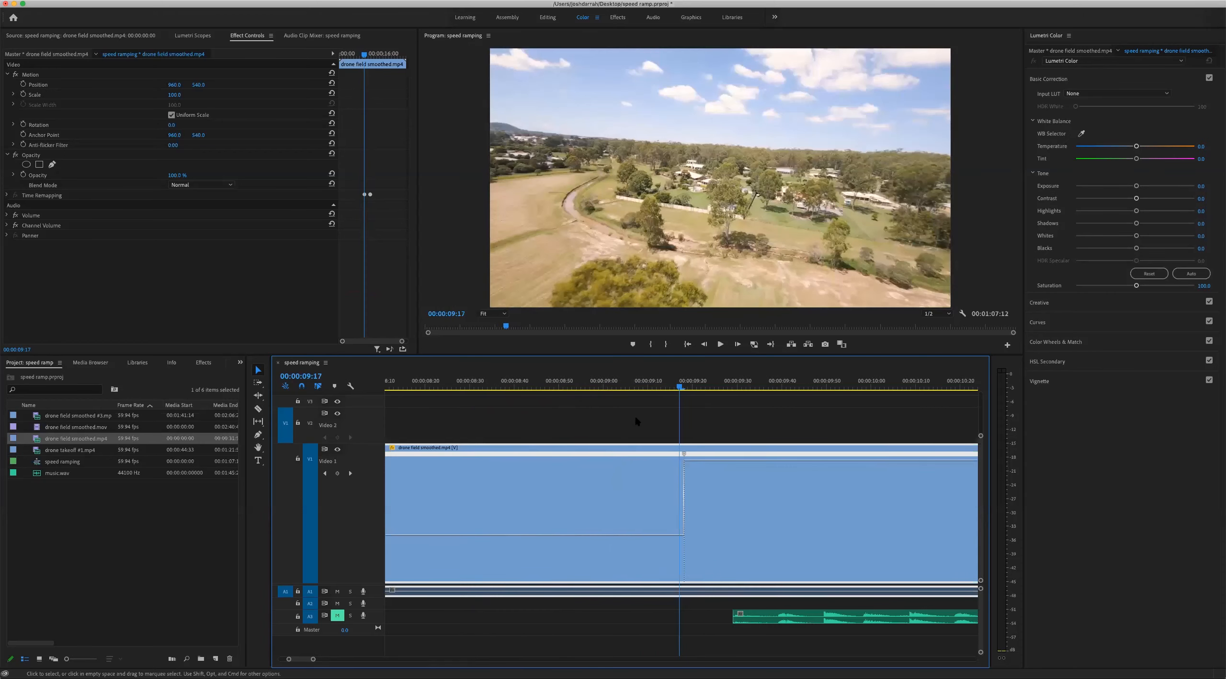
drag(688, 457, 722, 455)
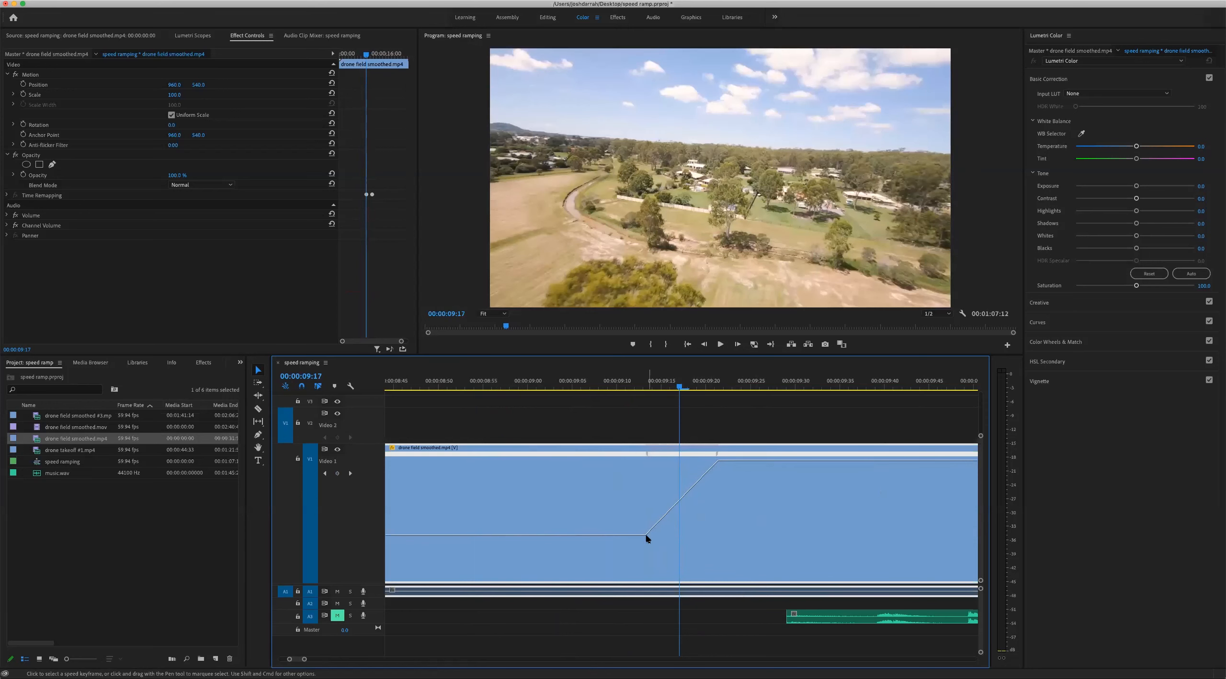
Play the clip from 00:00:08:56 to review the ramp into the fast section
click(605, 378)
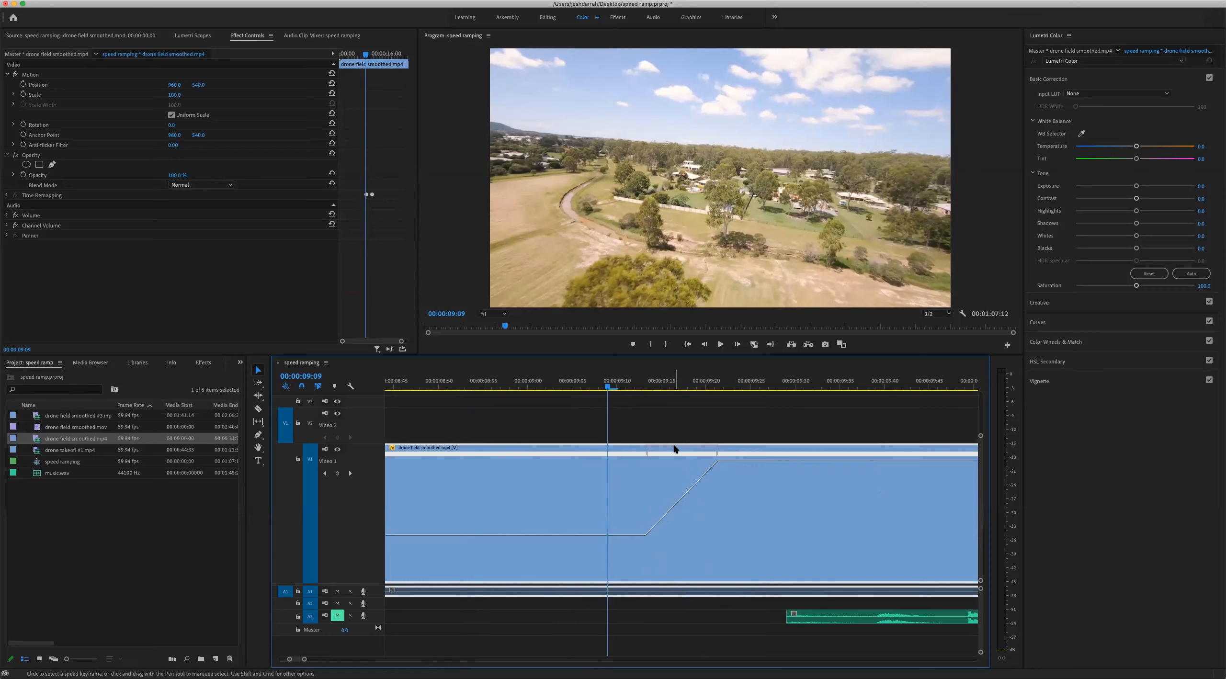
key(minus)
key(minus)
click(632, 381)
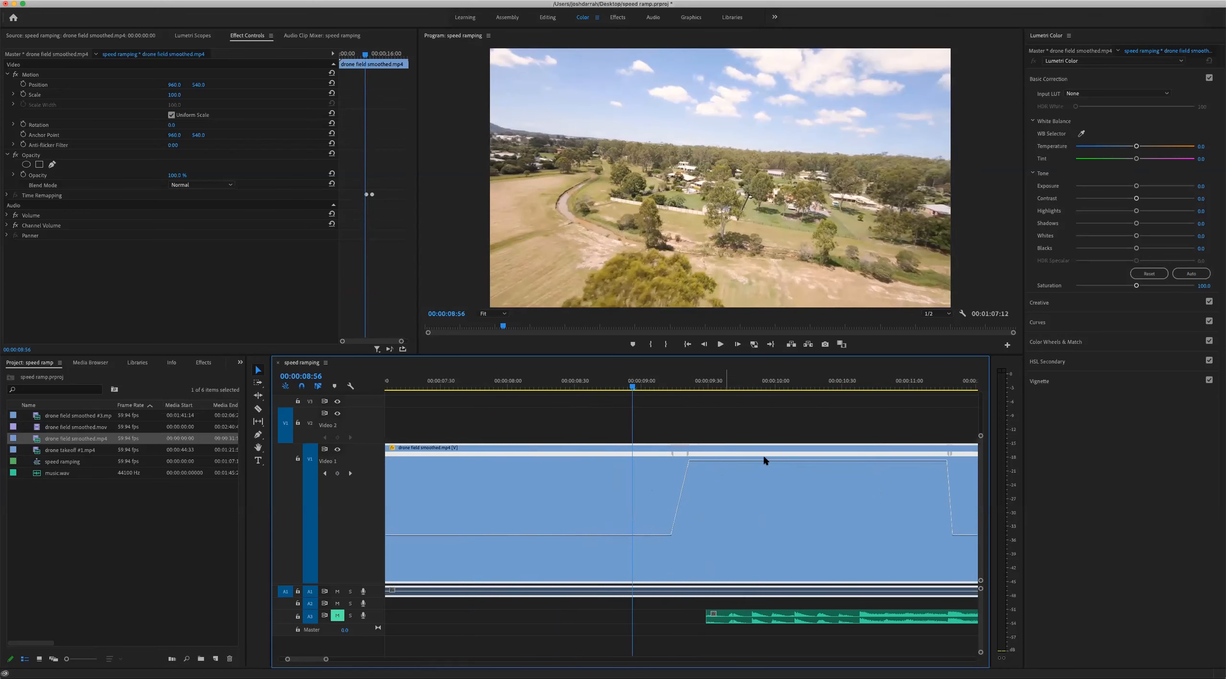
key(space)
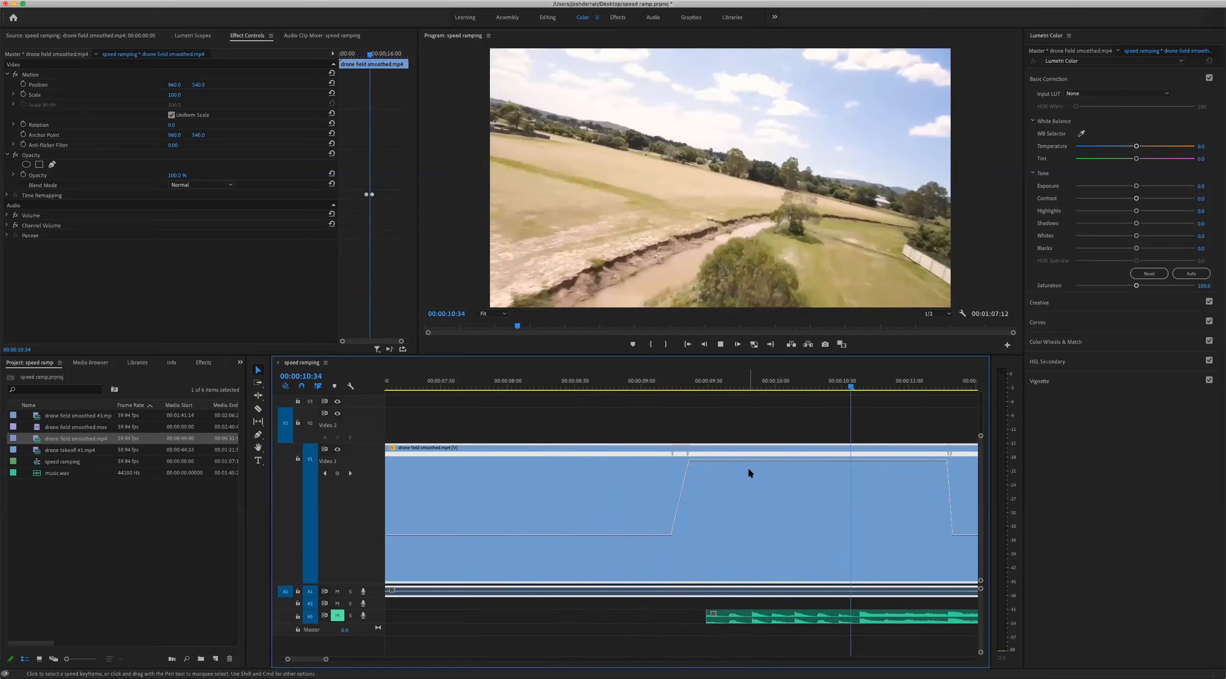
key(space)
Widen the ramp at the first speed keyframe for a smoother speed-up and play it back
click(684, 379)
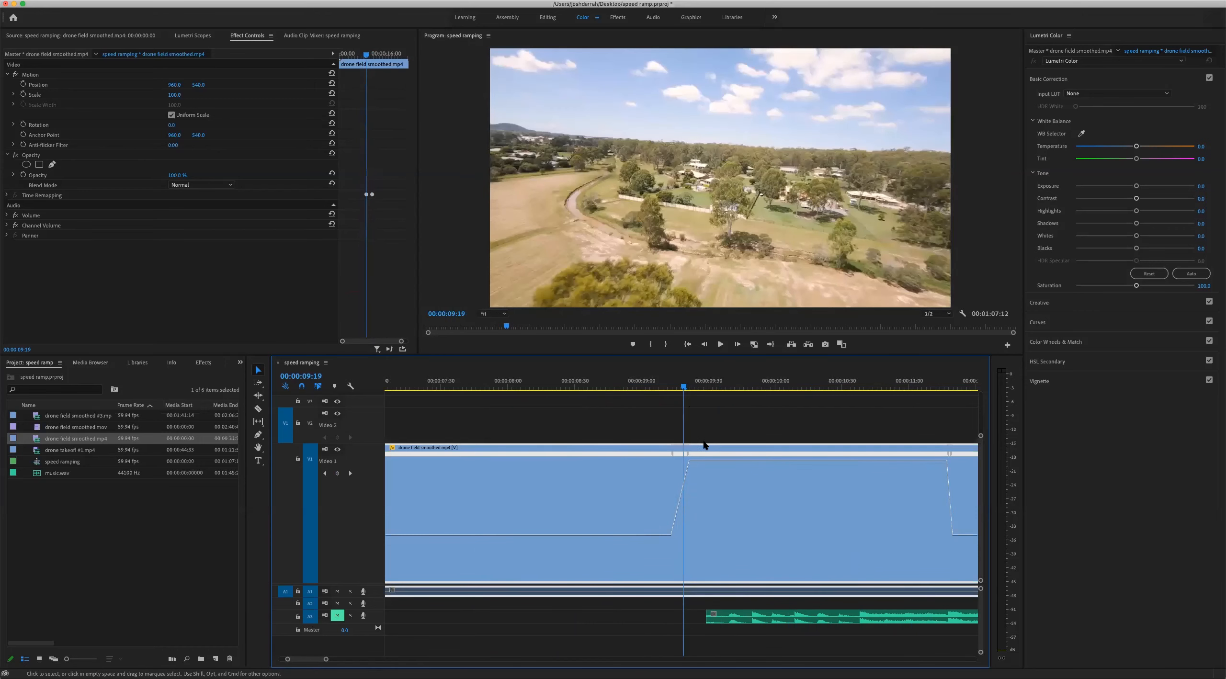
key(equal)
key(equal)
key(equal)
drag(713, 458, 745, 460)
click(567, 381)
key(minus)
key(minus)
key(minus)
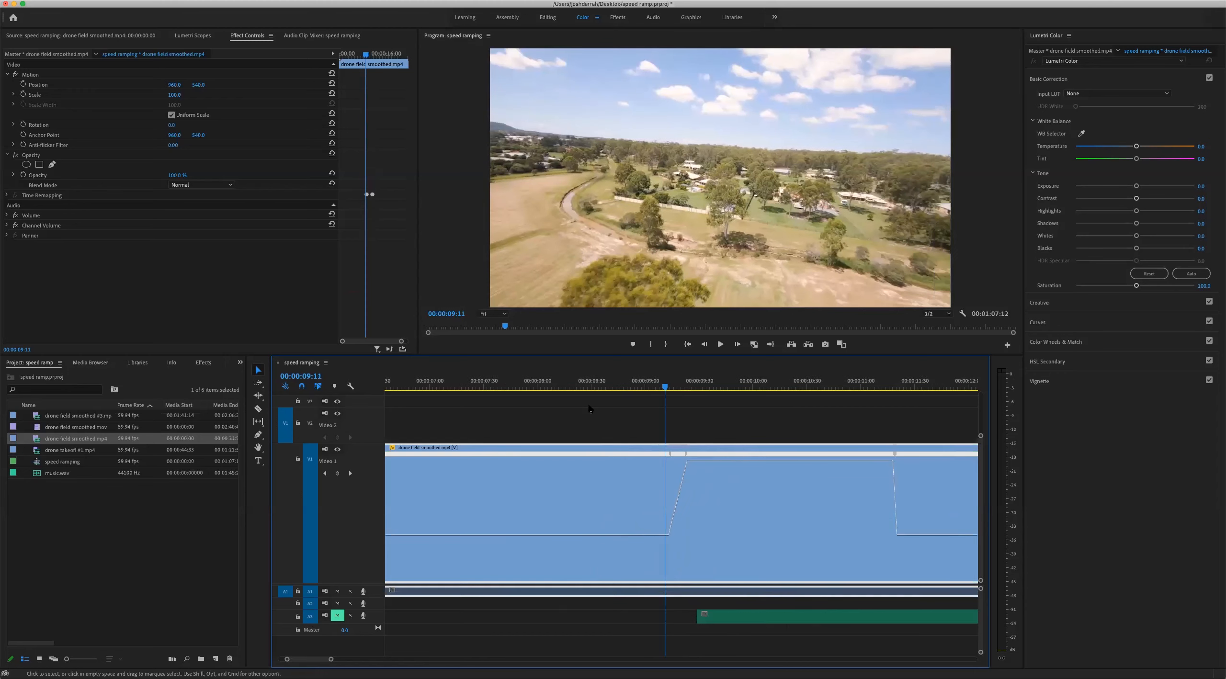
click(616, 382)
key(space)
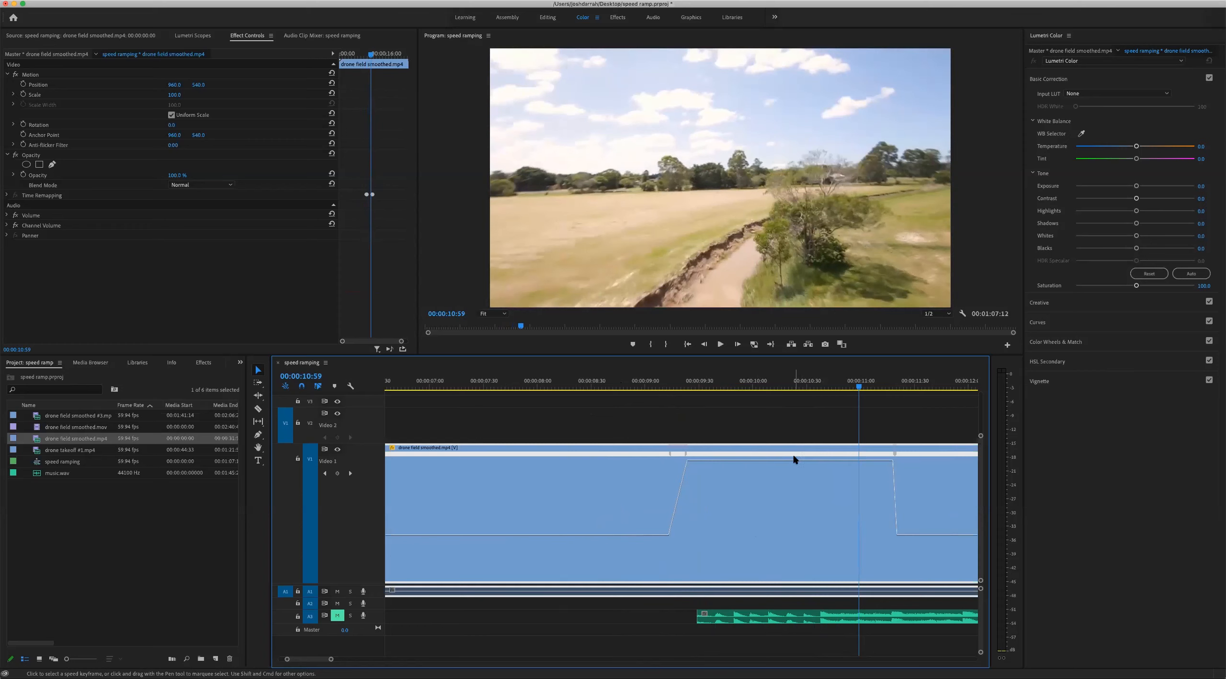
Raise the fast section's speed a little further and play the clip from 00:00:08:37
drag(795, 459, 801, 453)
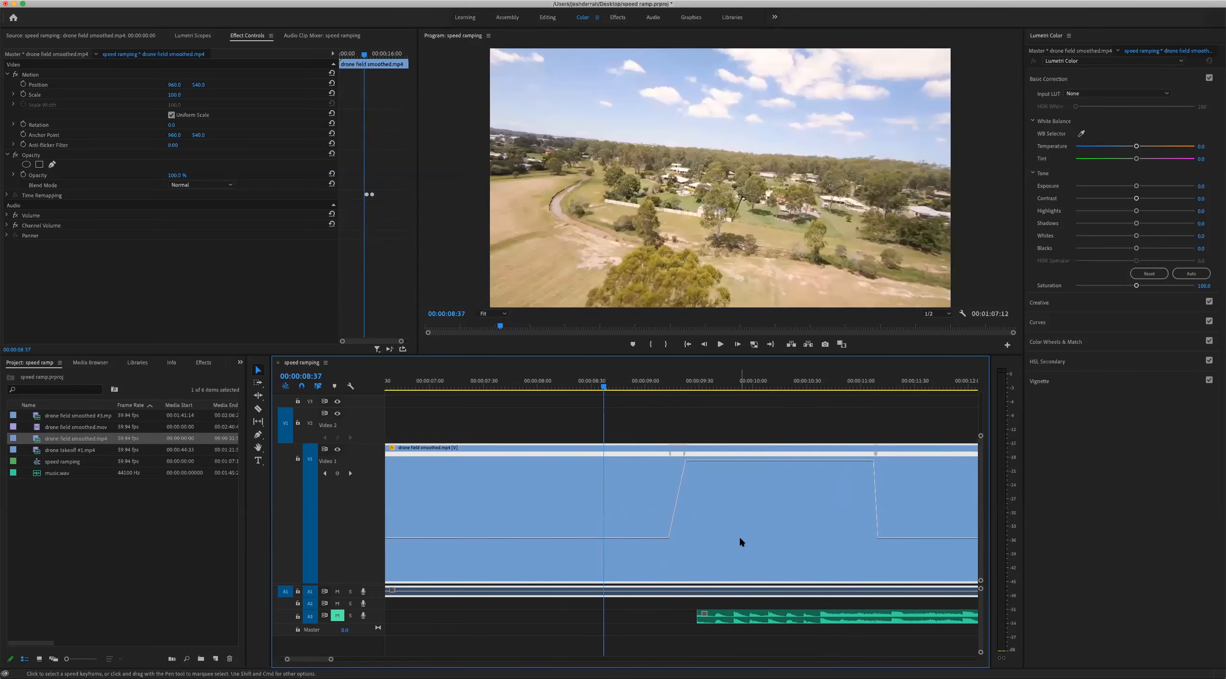
key(space)
key(space)
Shift the first speed ramp near 00:00:09:16 slightly earlier and bend its transition into a smooth ease curve
click(673, 382)
key(equal)
key(equal)
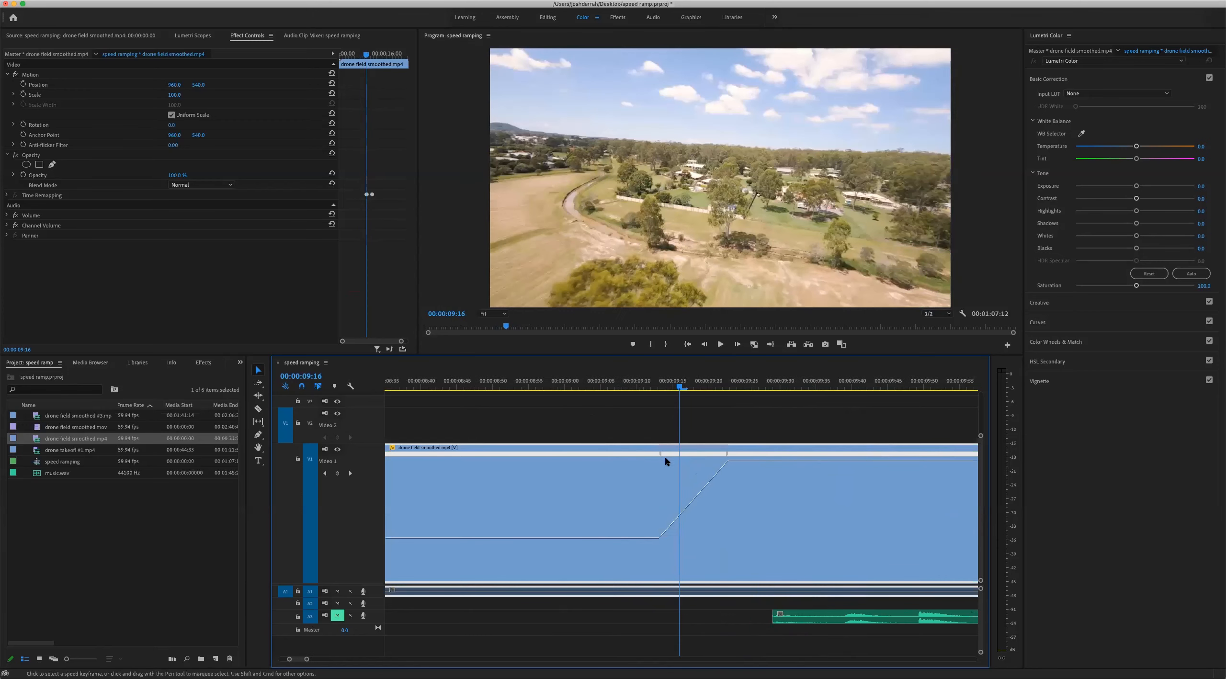
drag(661, 458, 619, 458)
click(701, 455)
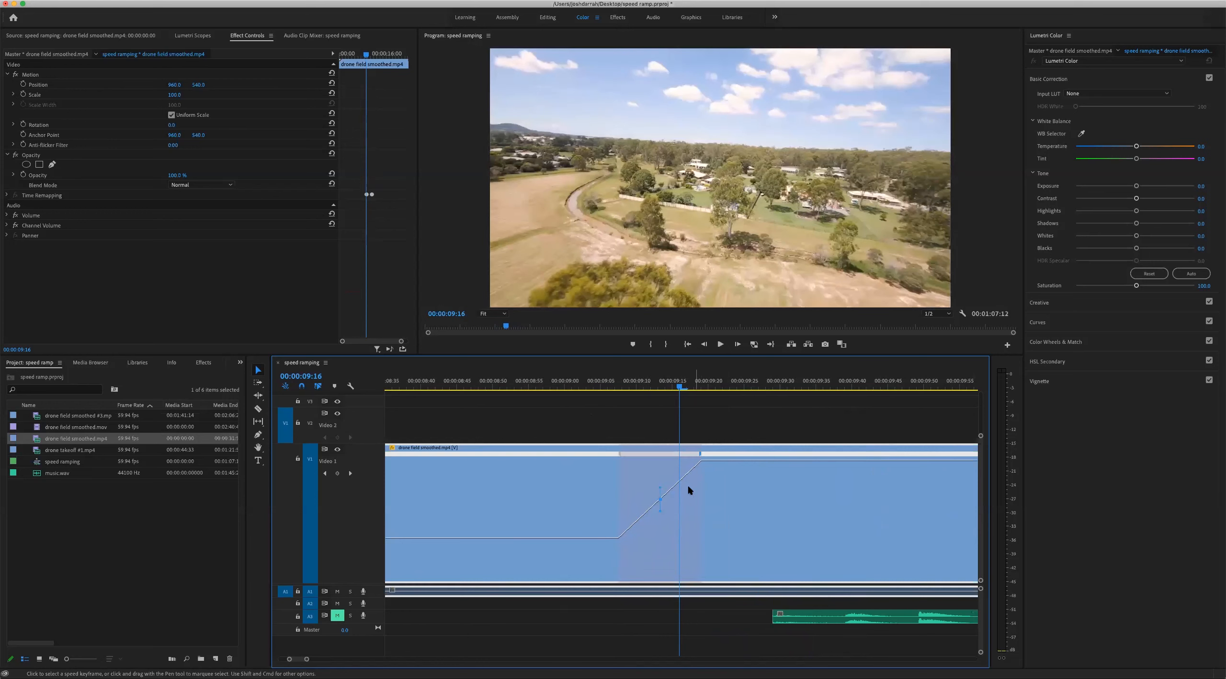
click(619, 455)
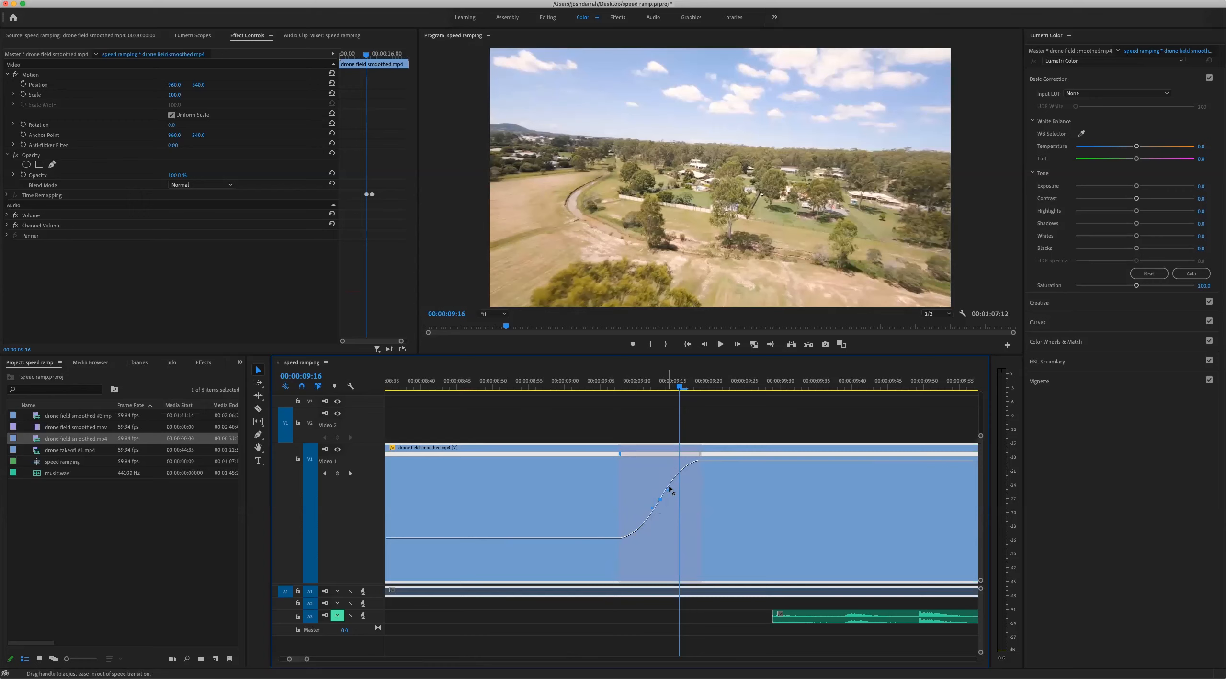
Play the clip from 00:00:08:23 past the fast section to review the eased speed-up
key(minus)
key(minus)
key(minus)
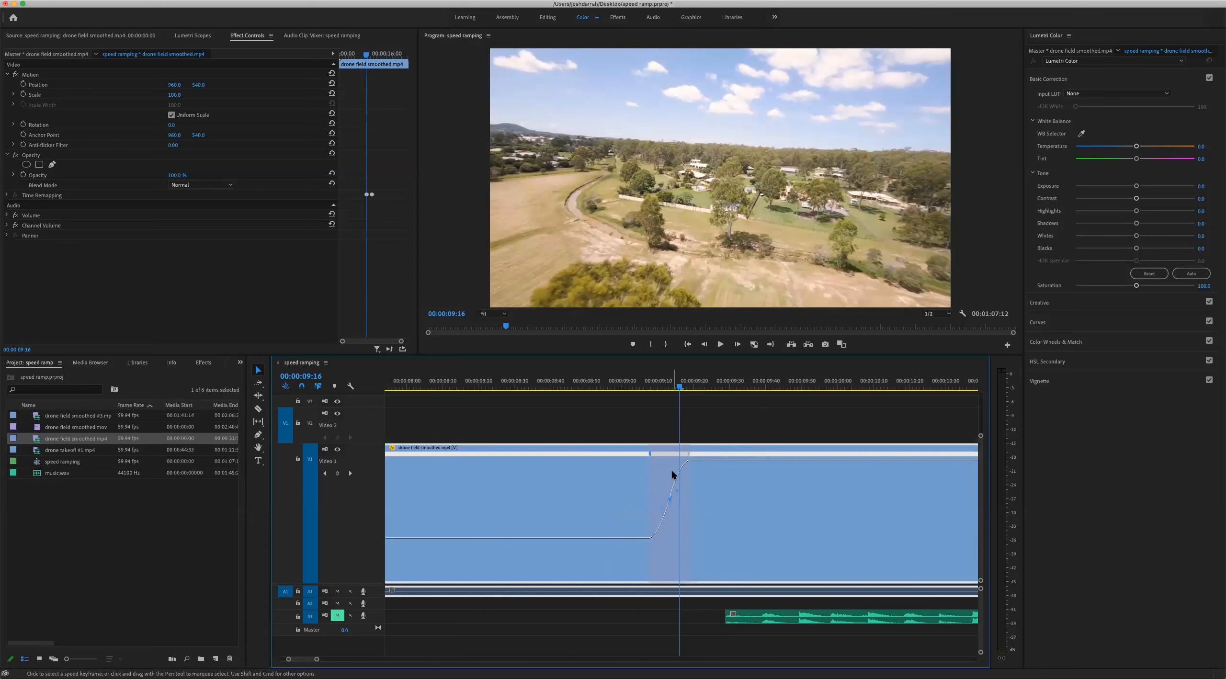
mouse_move(635, 385)
mouse_down()
mouse_move(650, 386)
mouse_move(631, 387)
mouse_up()
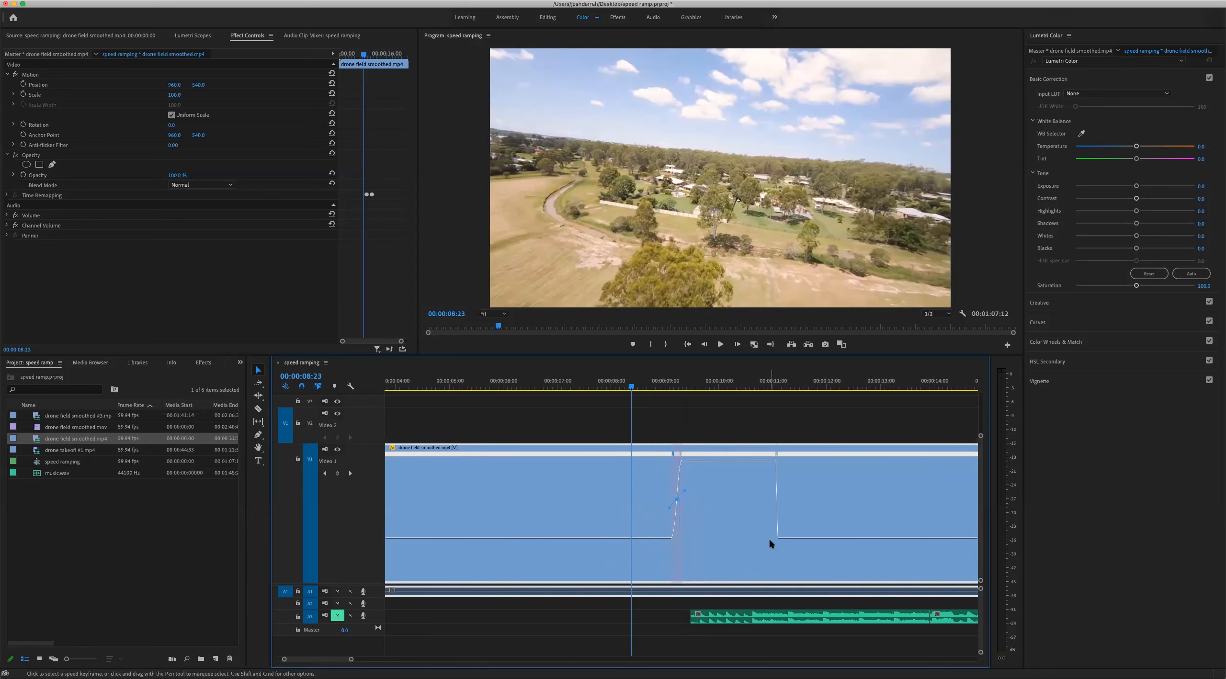
key(space)
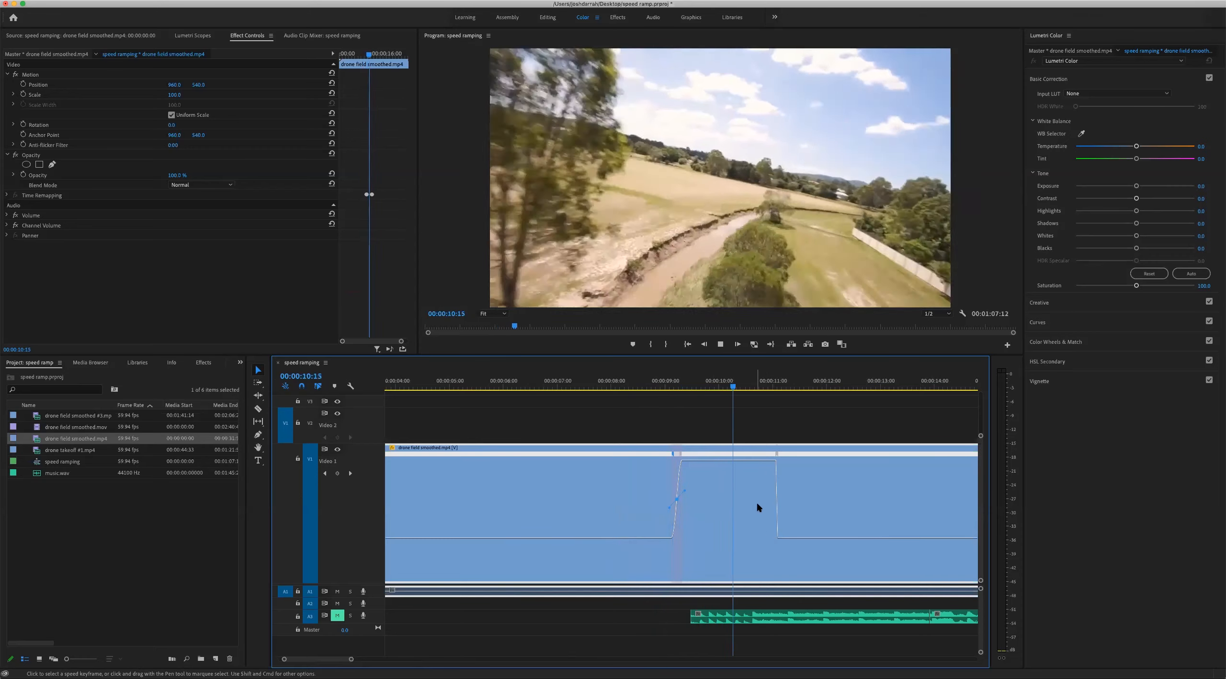
key(space)
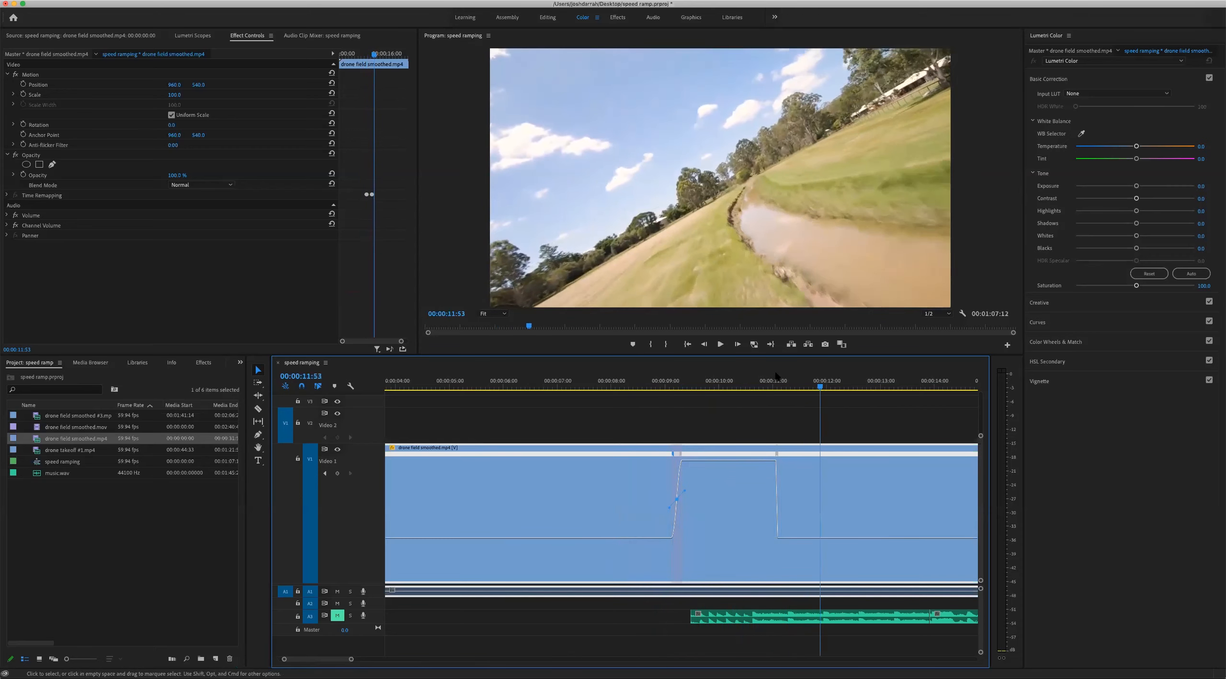
Widen the slow-down ramp near 00:00:11:02 and curve its transition into a smooth ease
click(775, 383)
key(equal)
key(equal)
key(equal)
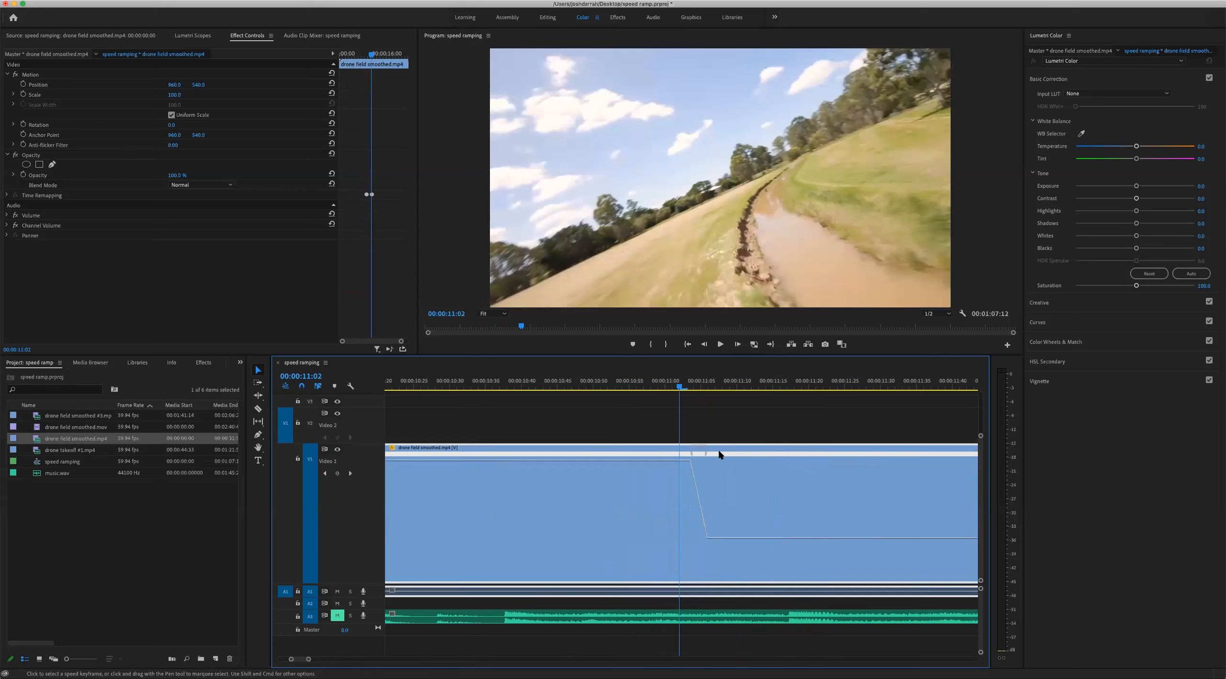
drag(709, 456, 729, 472)
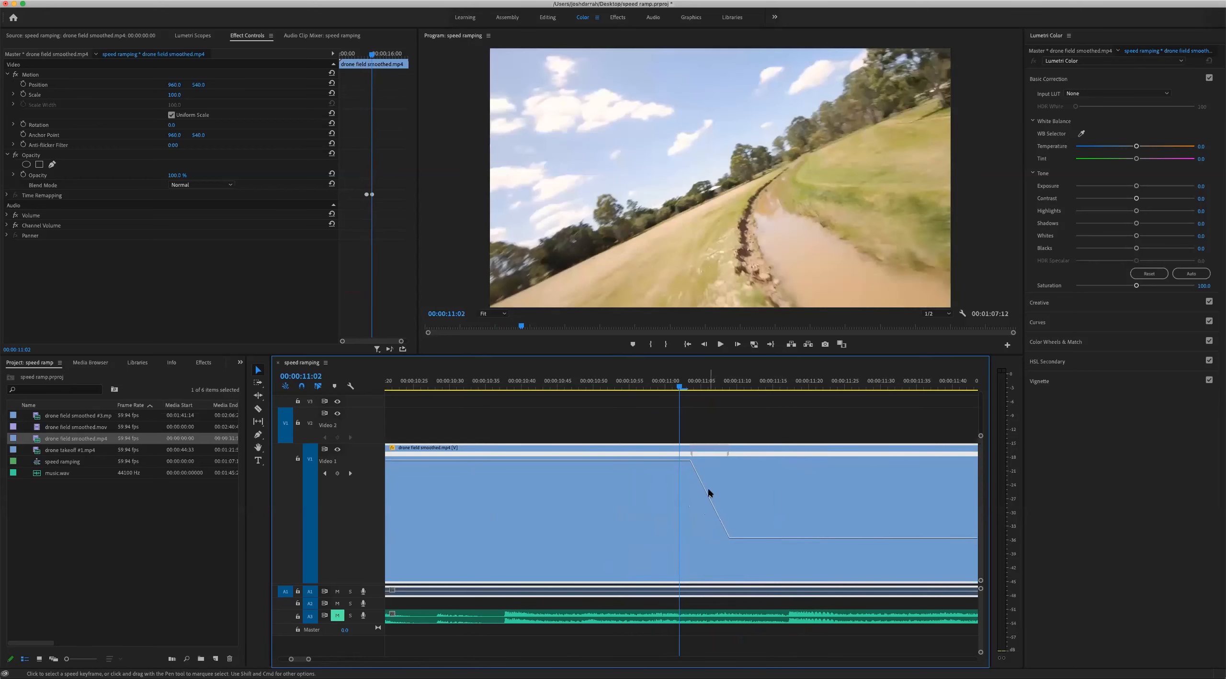
click(689, 453)
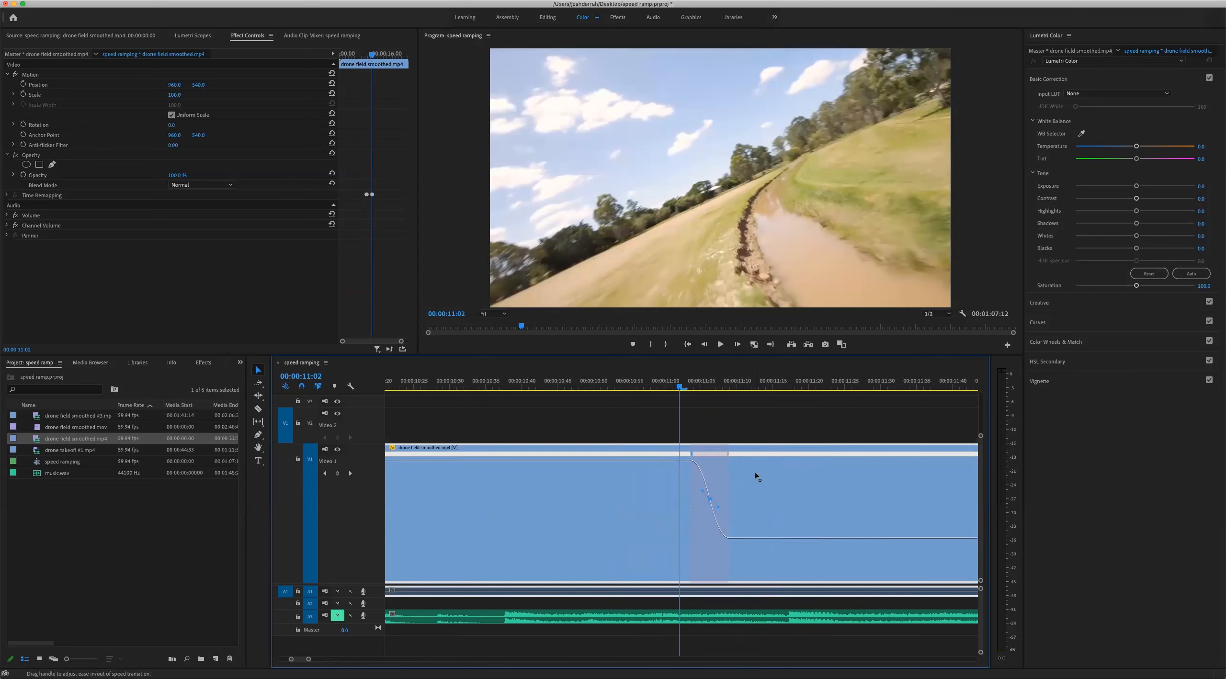
Play the clip from shortly before the first ramp to review the eased speed-up and slow-down together
key(minus)
key(minus)
key(minus)
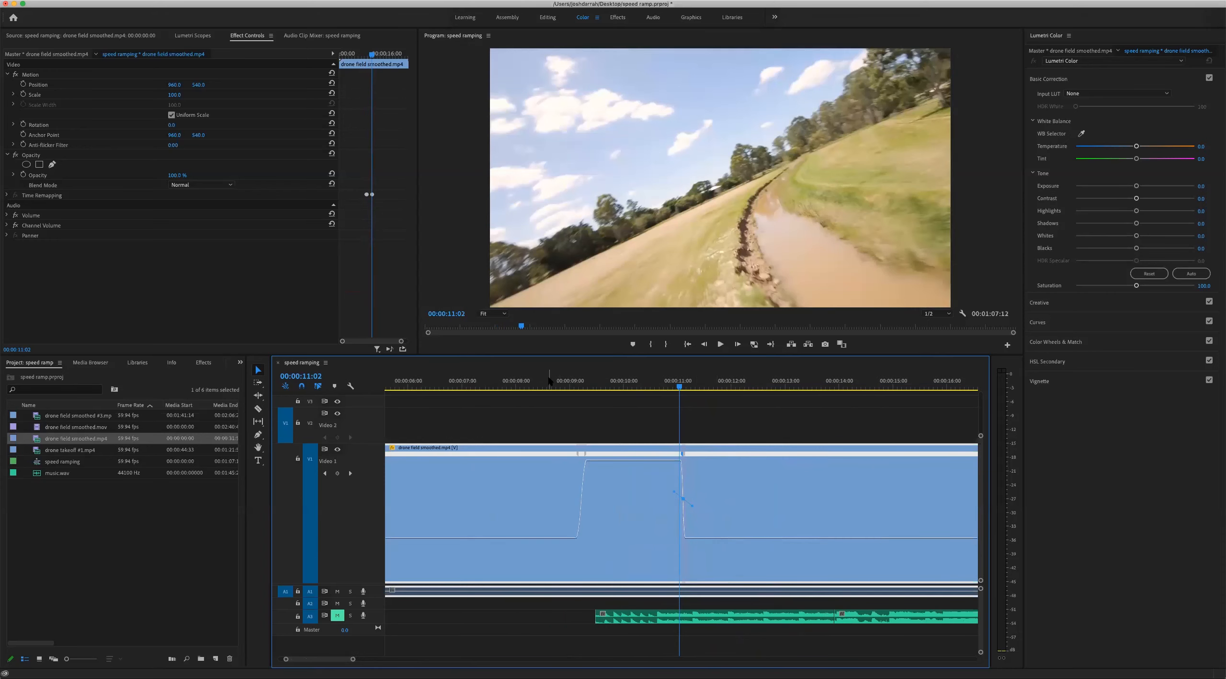
click(549, 383)
key(space)
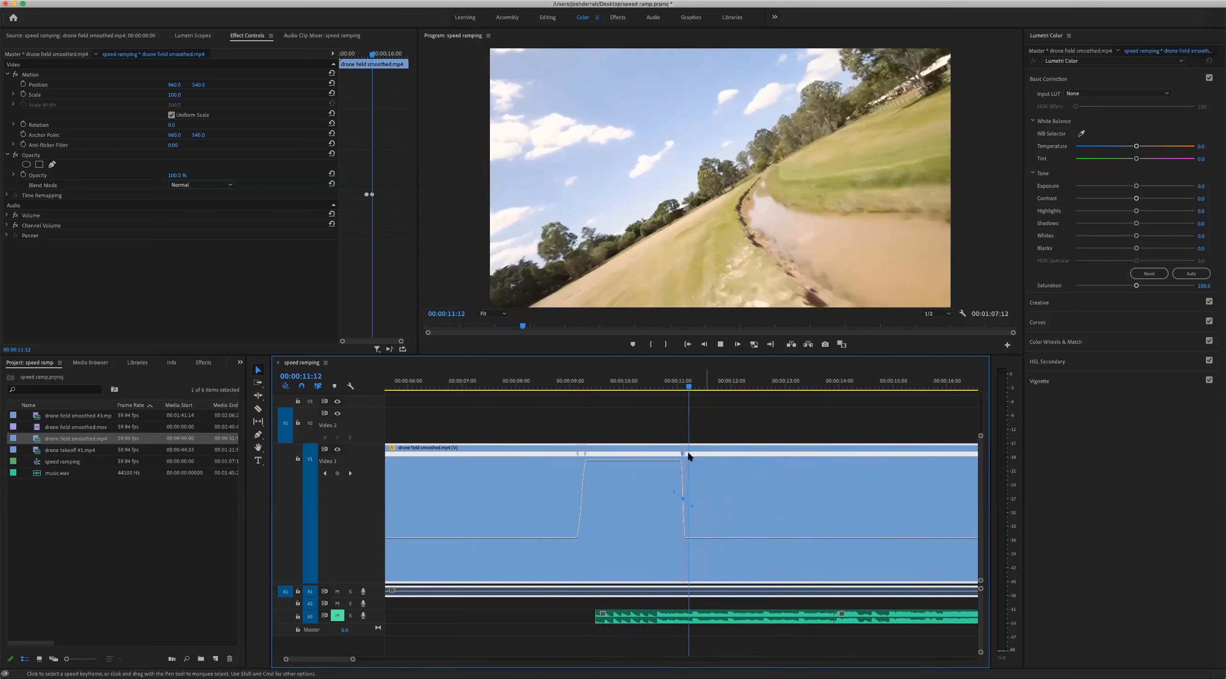
key(space)
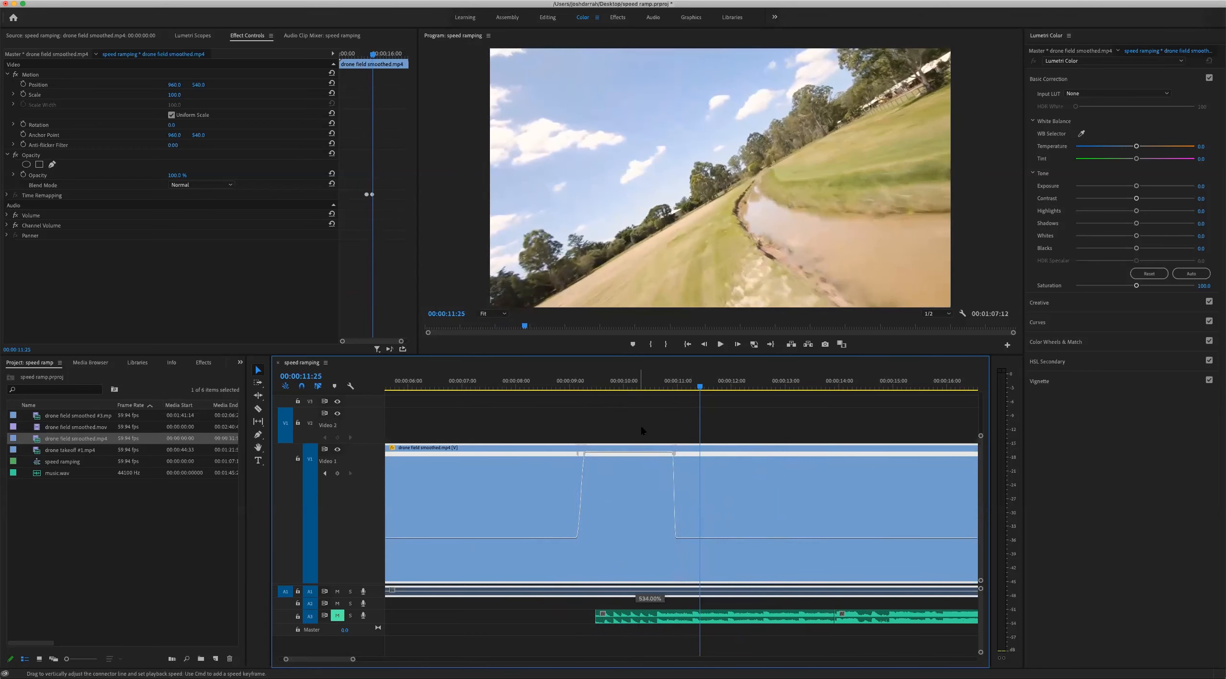
Raise the fast section's speed slightly and play the clip again from shortly before the first ramp
drag(642, 430, 617, 453)
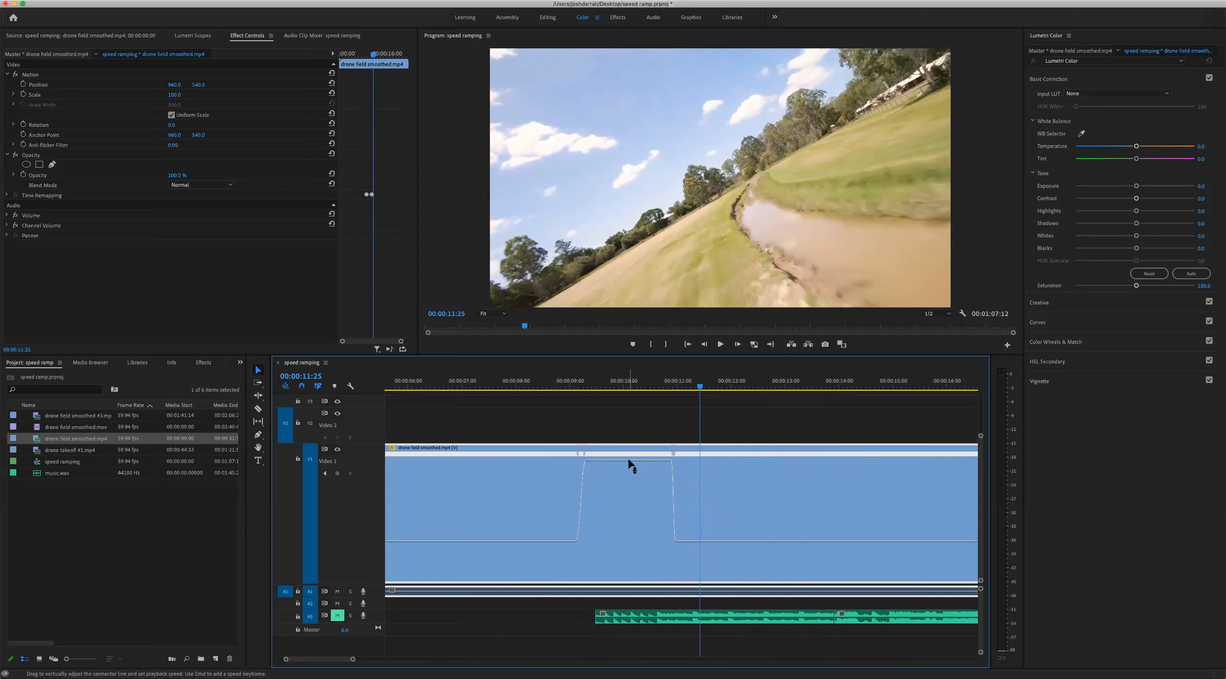
click(541, 379)
key(space)
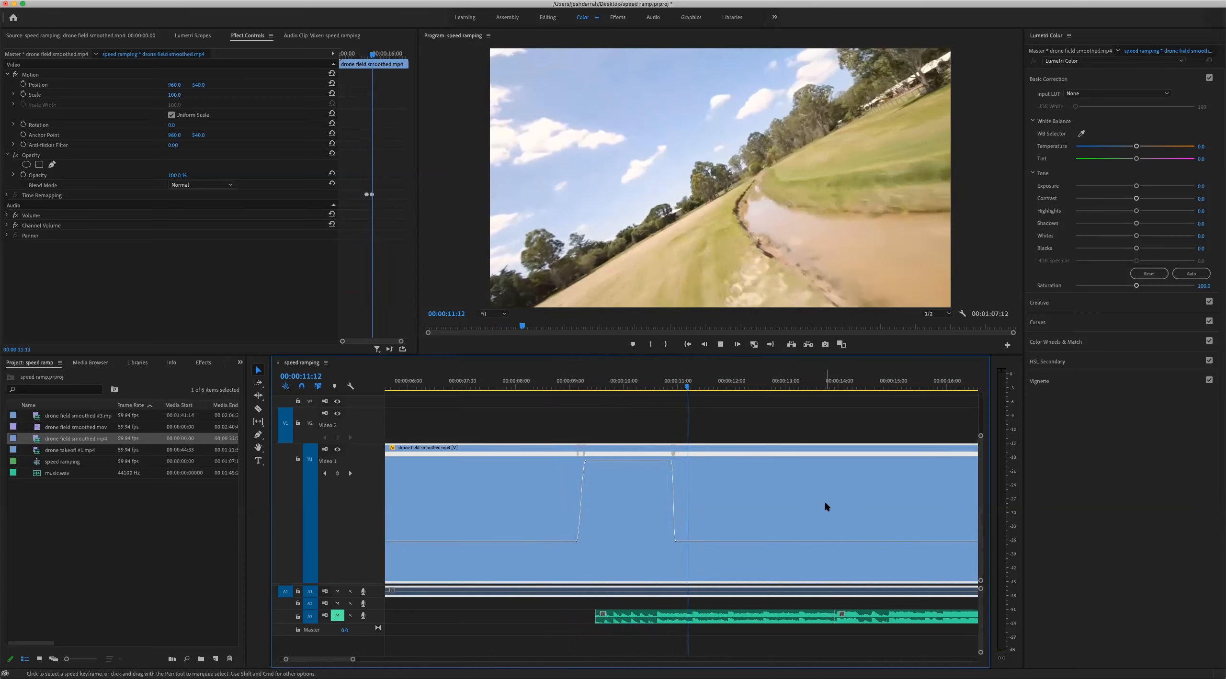
key(space)
Play the whole clip's opening from near its start to about 00:00:06:02
key(minus)
key(minus)
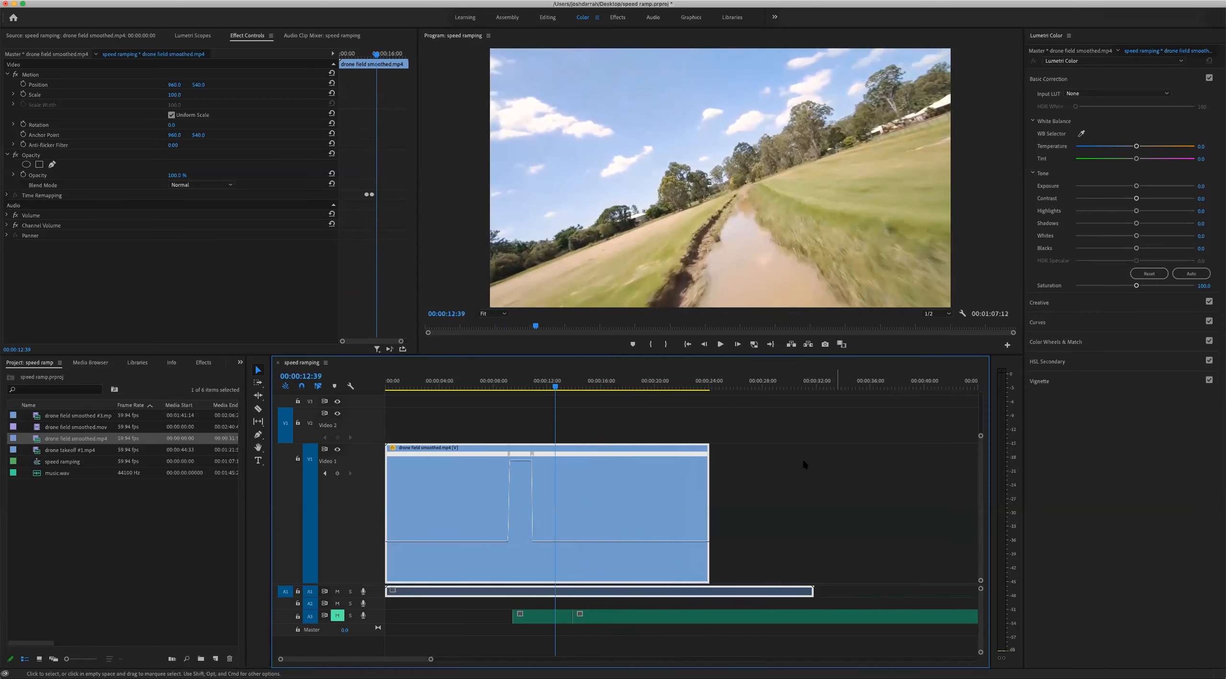
drag(495, 381, 399, 377)
key(space)
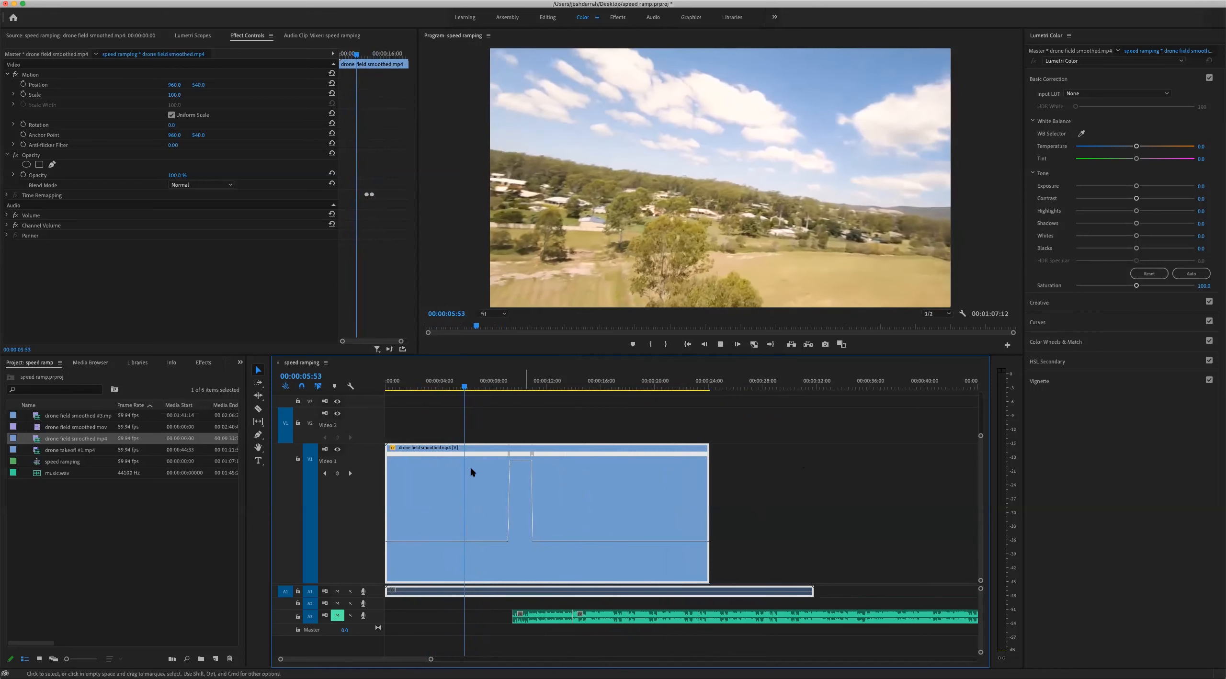
key(space)
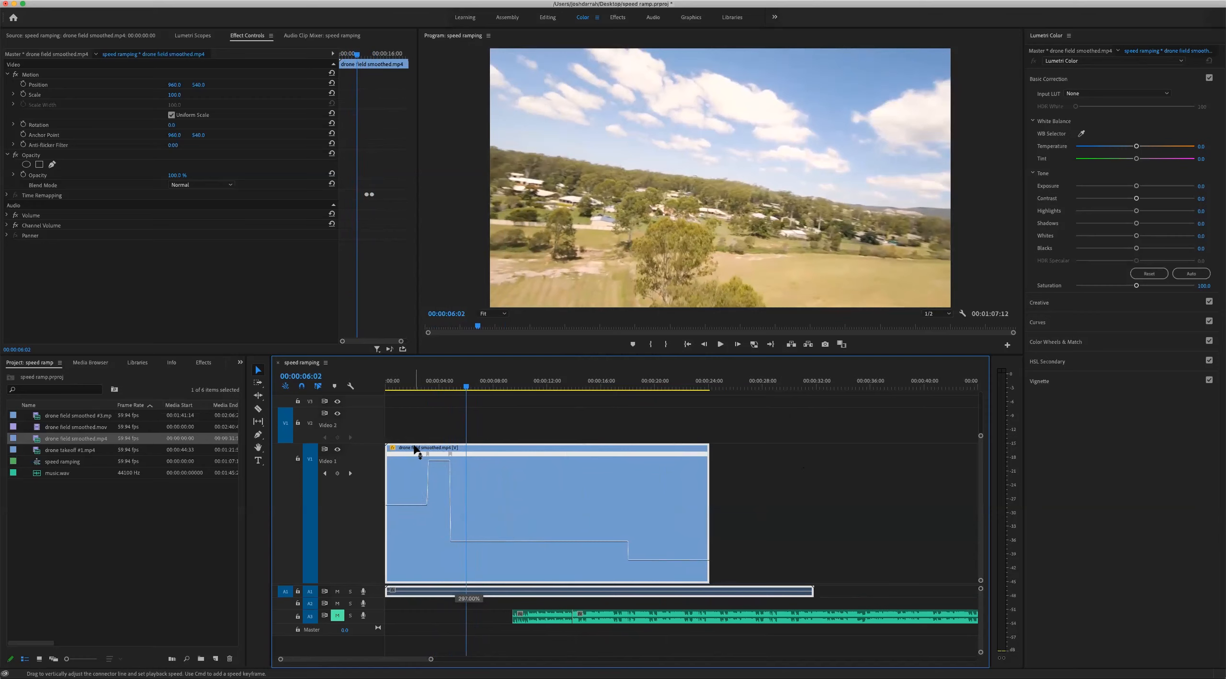
Speed up the section before the first ramp, fine-tune its speed and play it from the clip's start
drag(415, 449, 415, 449)
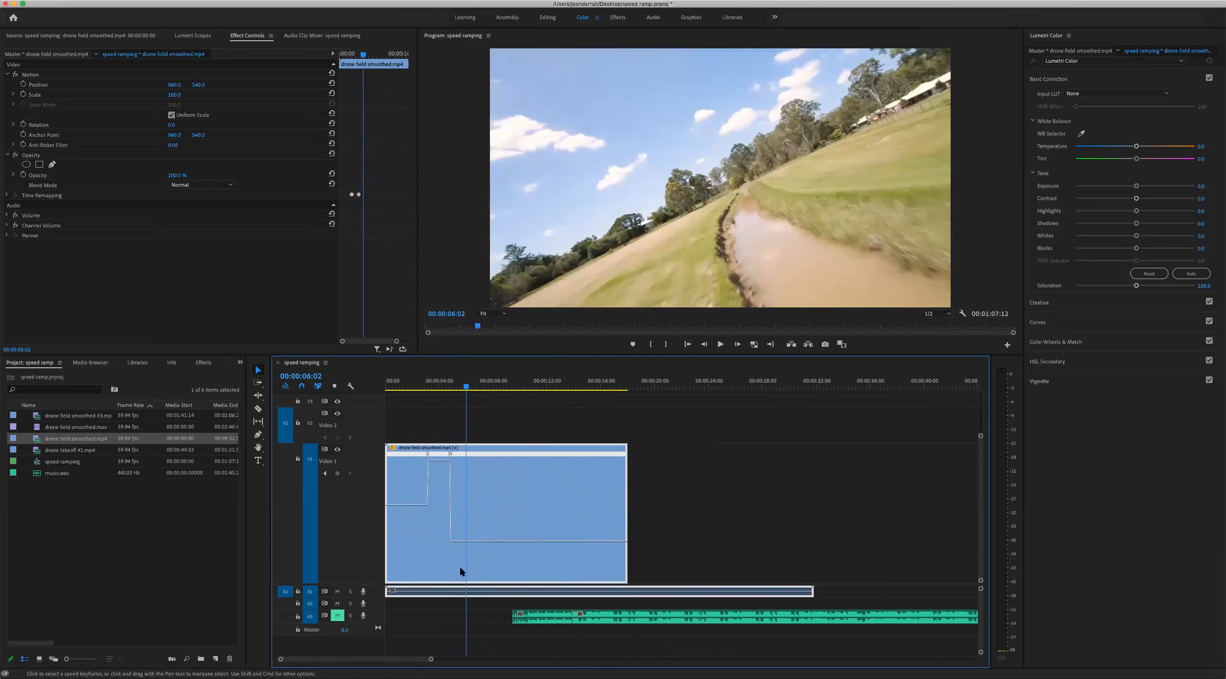
click(418, 378)
key(equal)
key(equal)
key(equal)
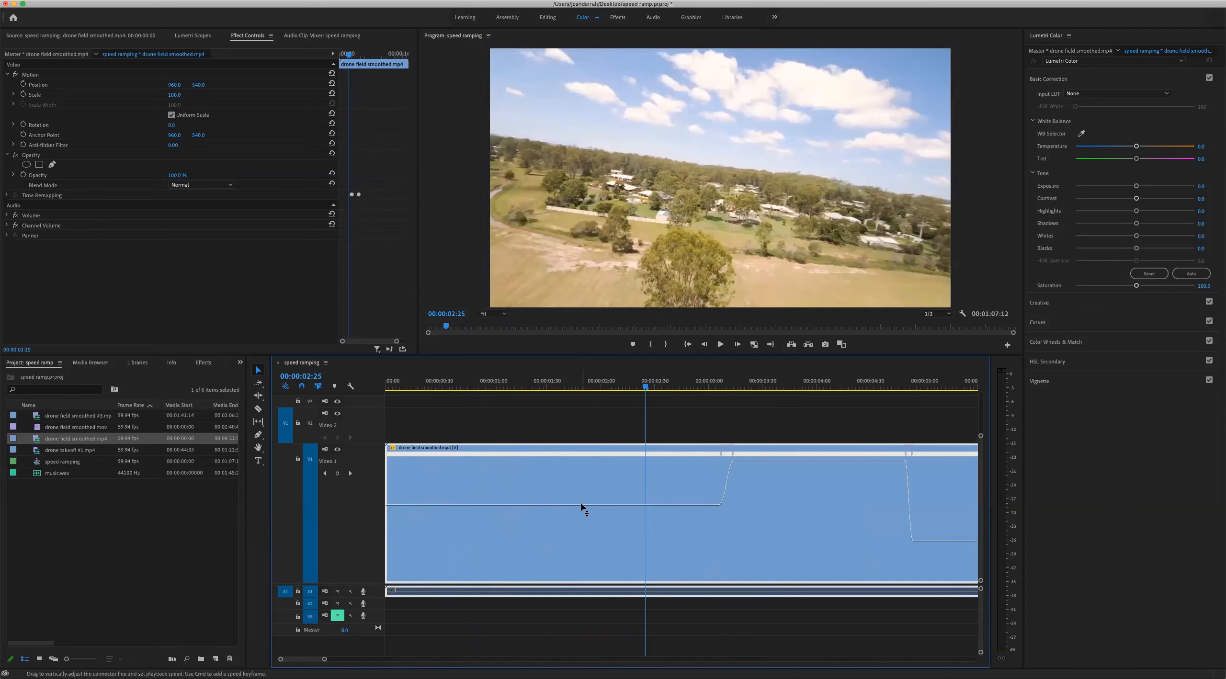
drag(585, 508, 586, 508)
drag(520, 382, 375, 378)
key(space)
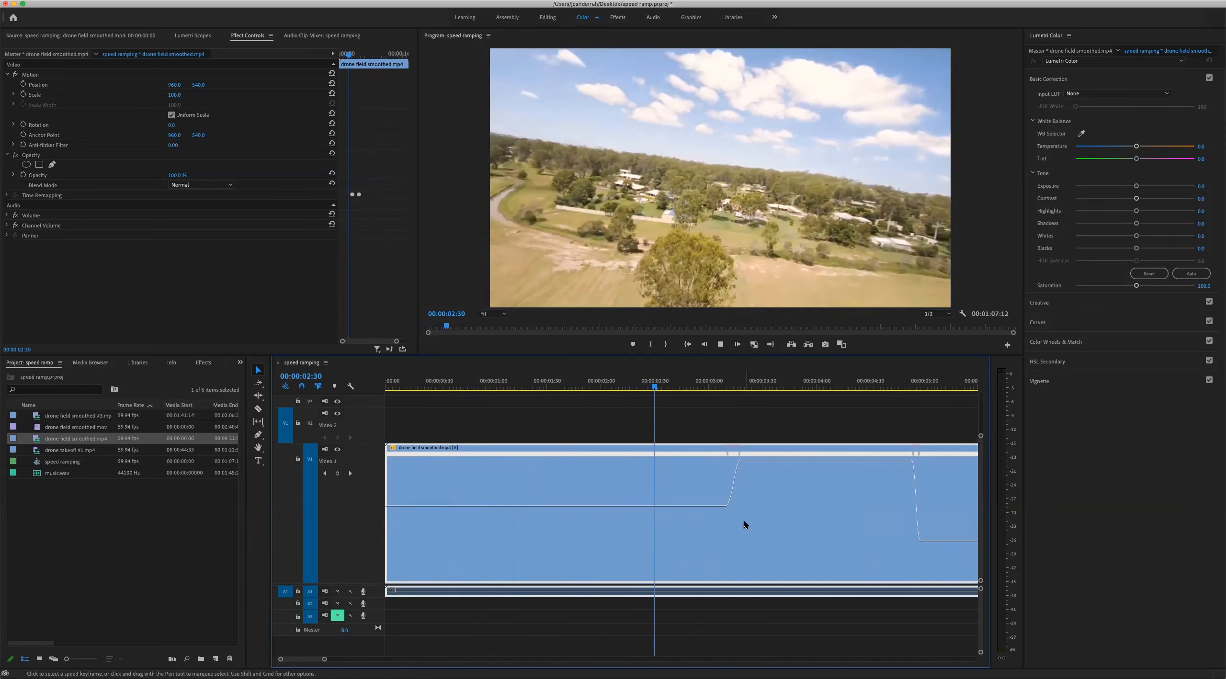
key(space)
Add a speed keyframe at 00:00:02:27, greatly raise the speed of the section before it and play the clip from the start
mouse_move(662, 378)
mouse_down()
mouse_move(553, 396)
mouse_move(802, 391)
mouse_move(584, 380)
mouse_move(647, 380)
mouse_up()
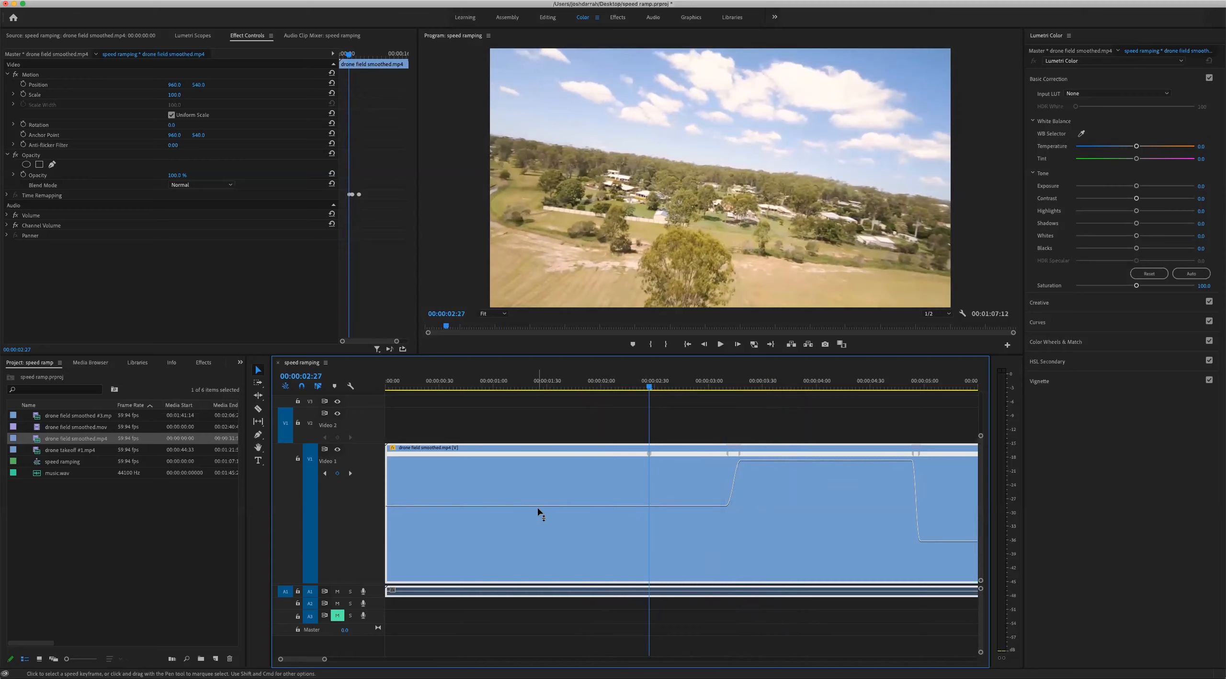
drag(540, 510, 513, 392)
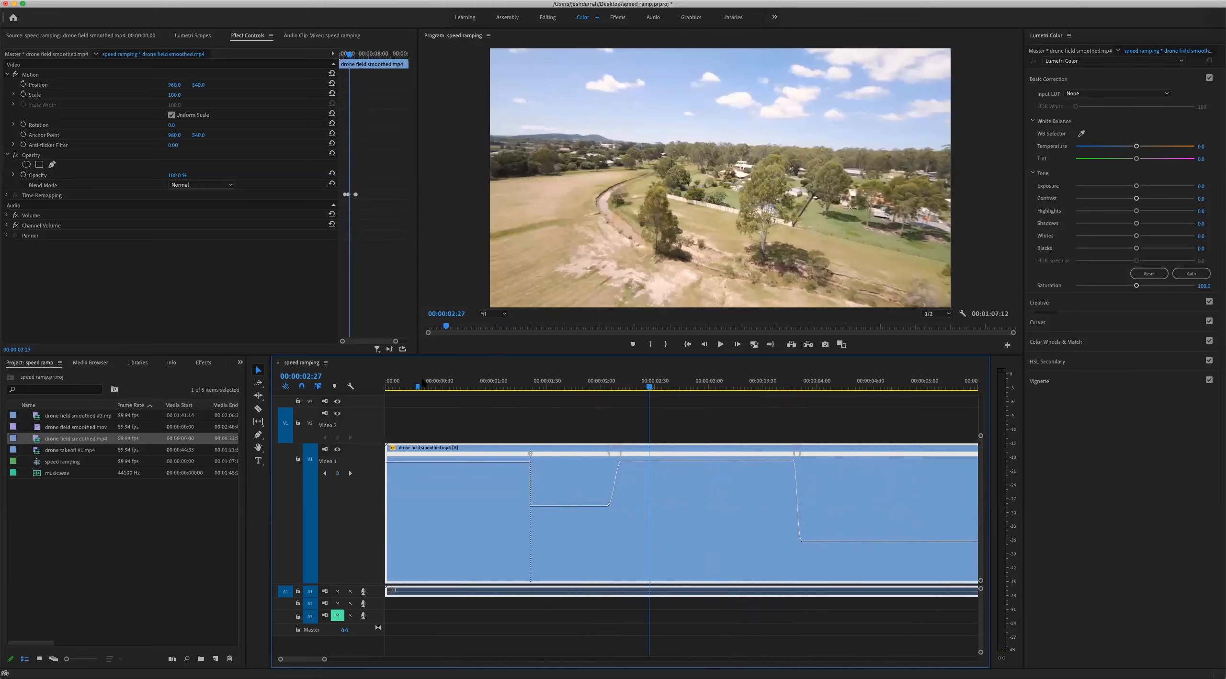
click(417, 383)
click(537, 386)
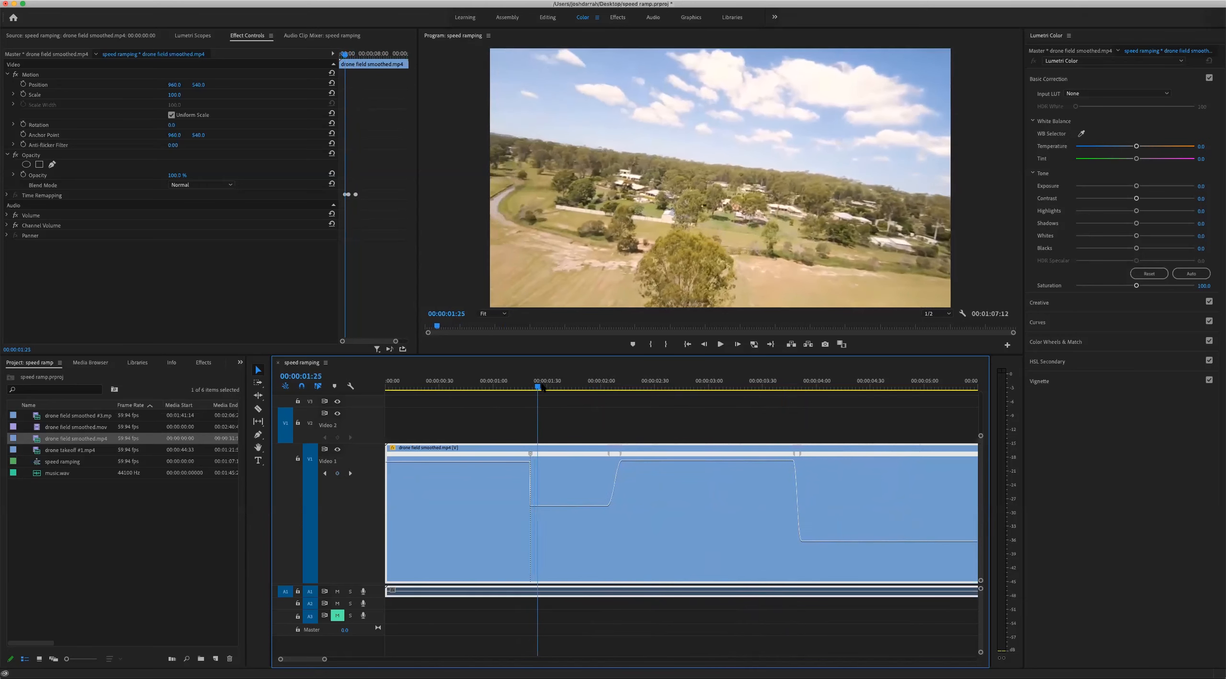
drag(558, 388, 387, 392)
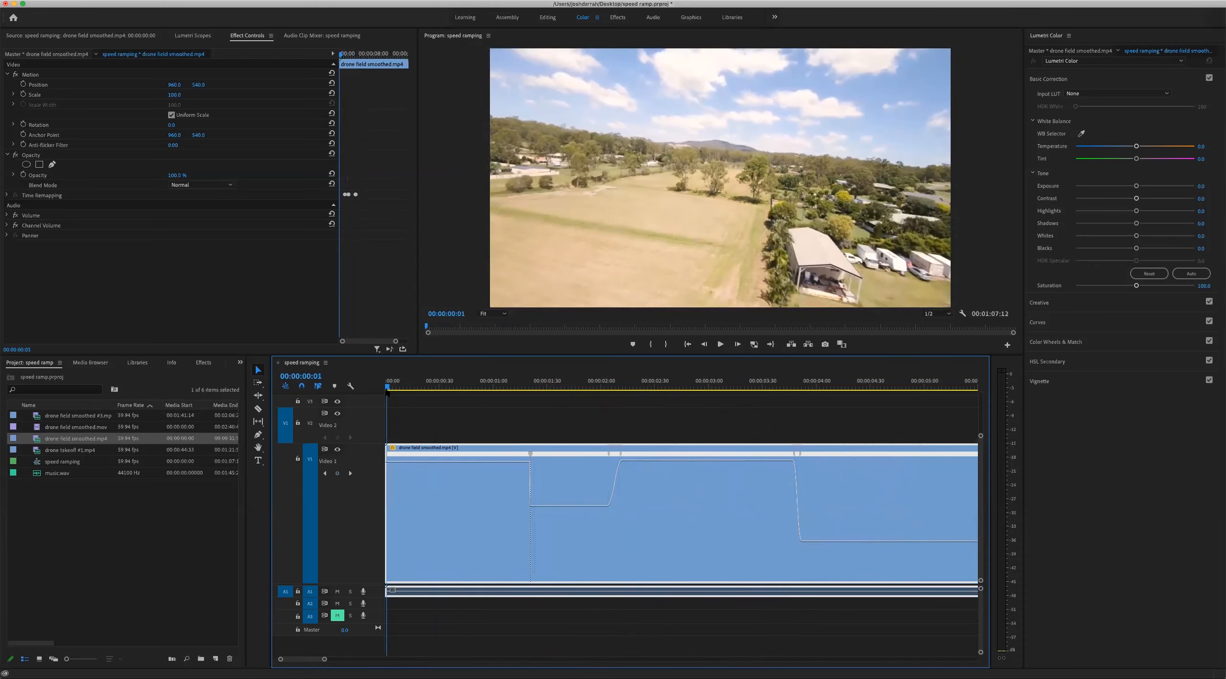
key(space)
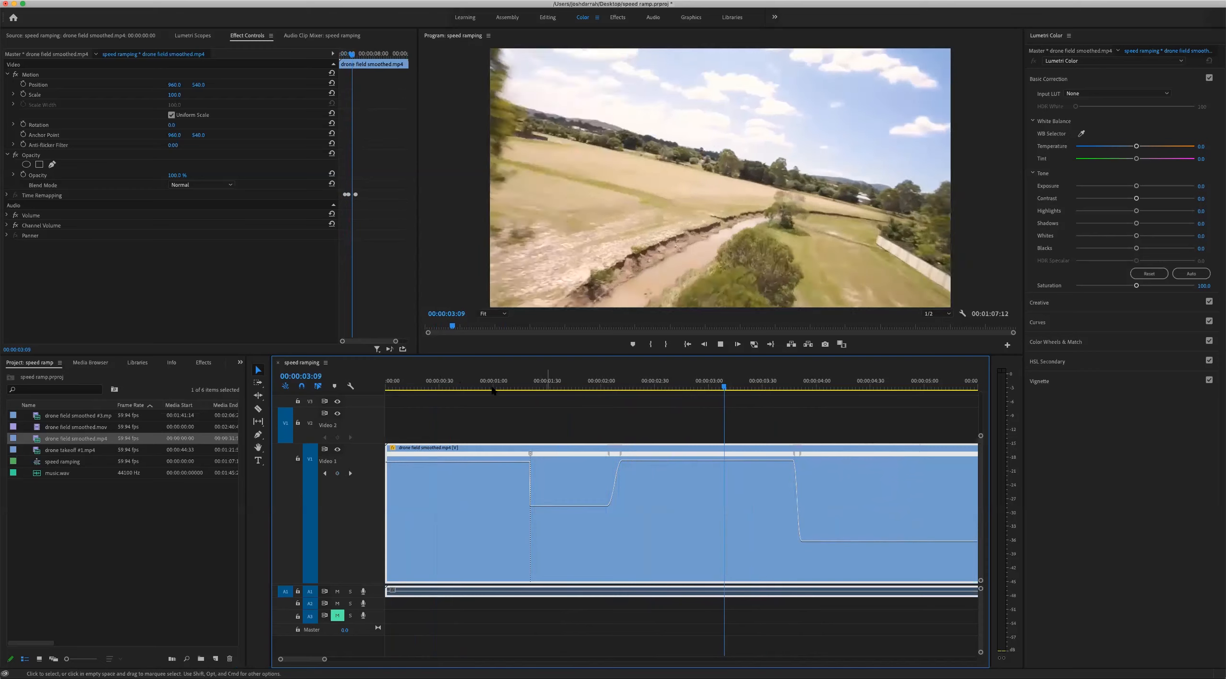
click(436, 387)
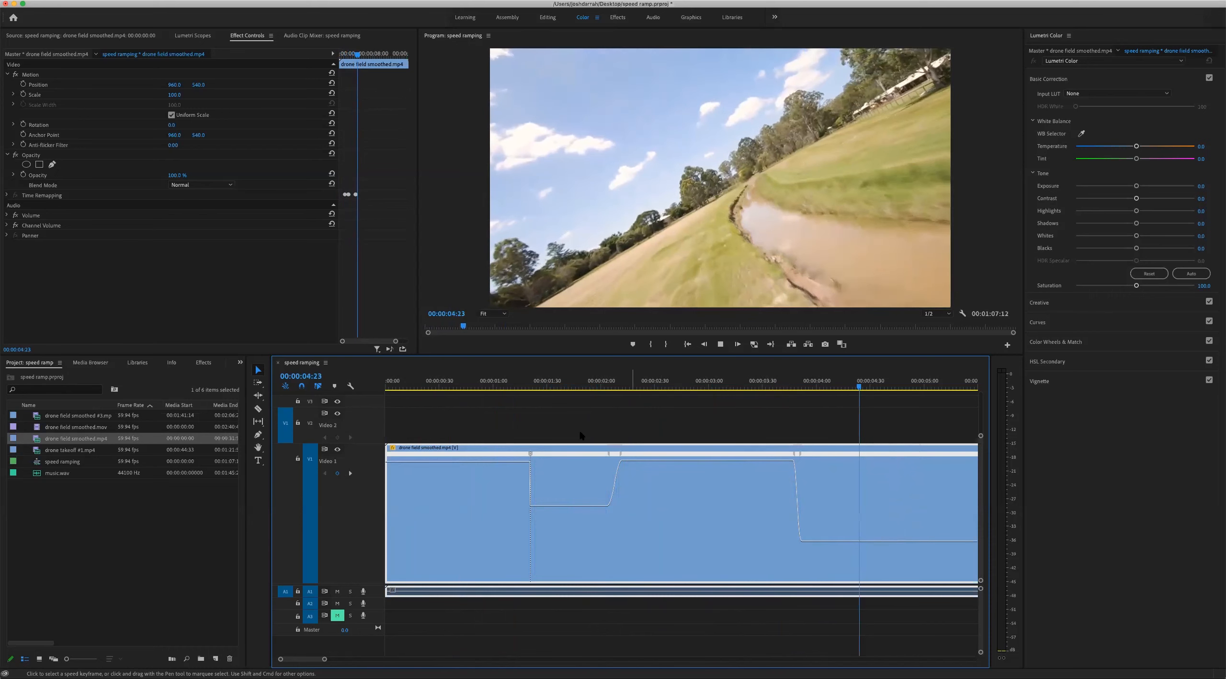
Lower the speed of the section between the two fast parts to about 190% and play the clip from the start
click(503, 383)
drag(517, 382, 563, 382)
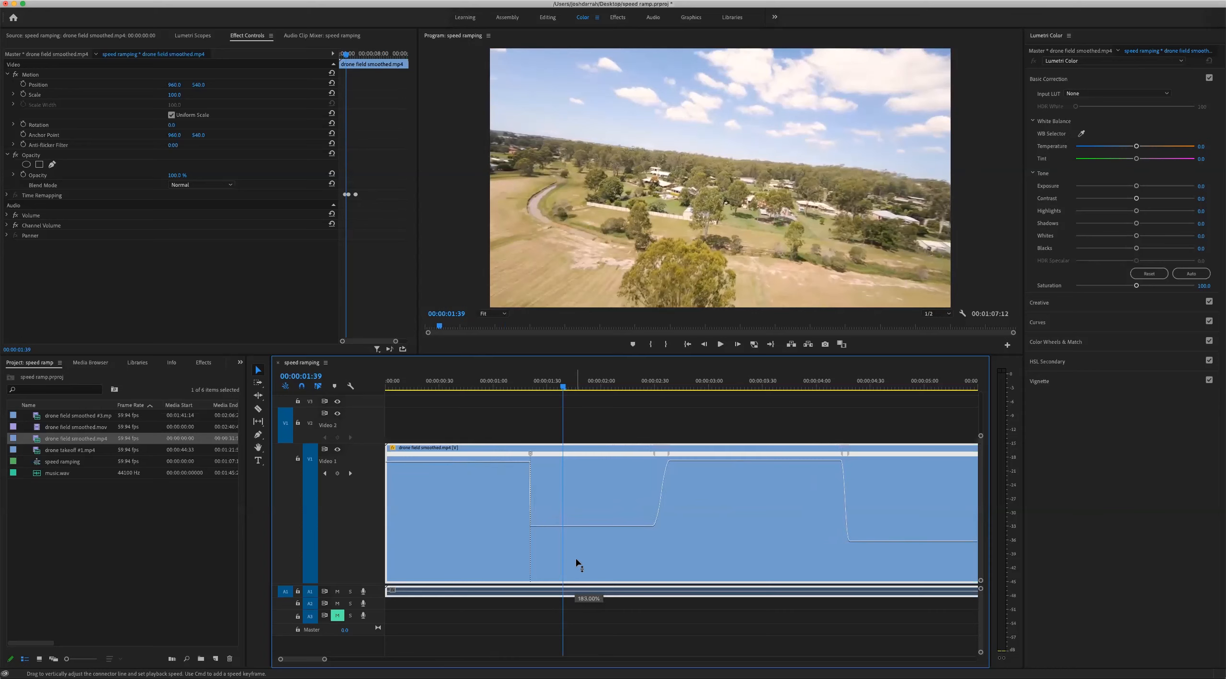
key(Home)
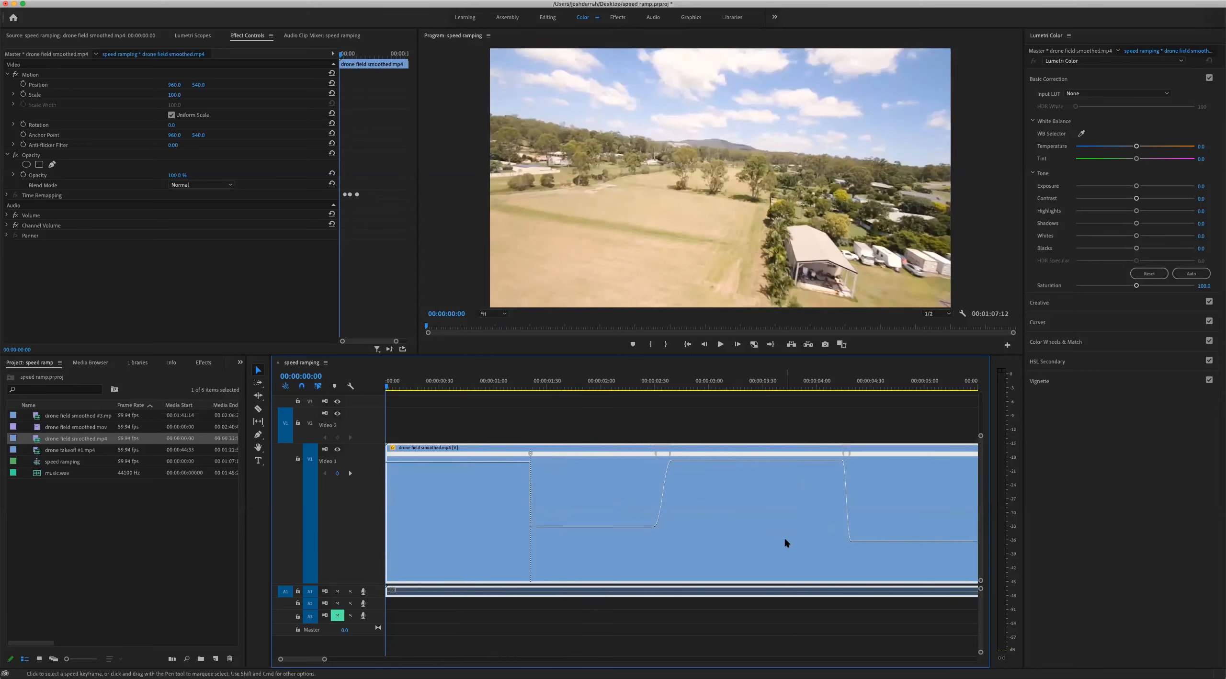
key(space)
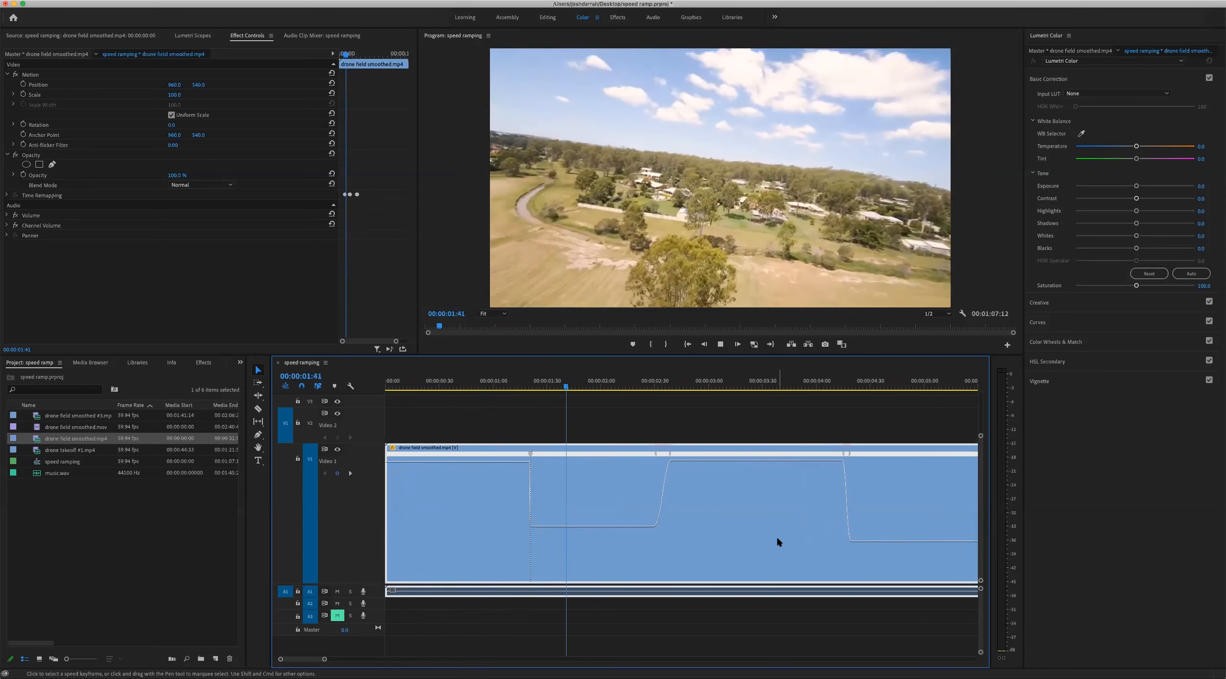
key(space)
Split the speed keyframe near 00:00:01:20 into a short slow-down ramp and ease its transition
drag(513, 386, 525, 387)
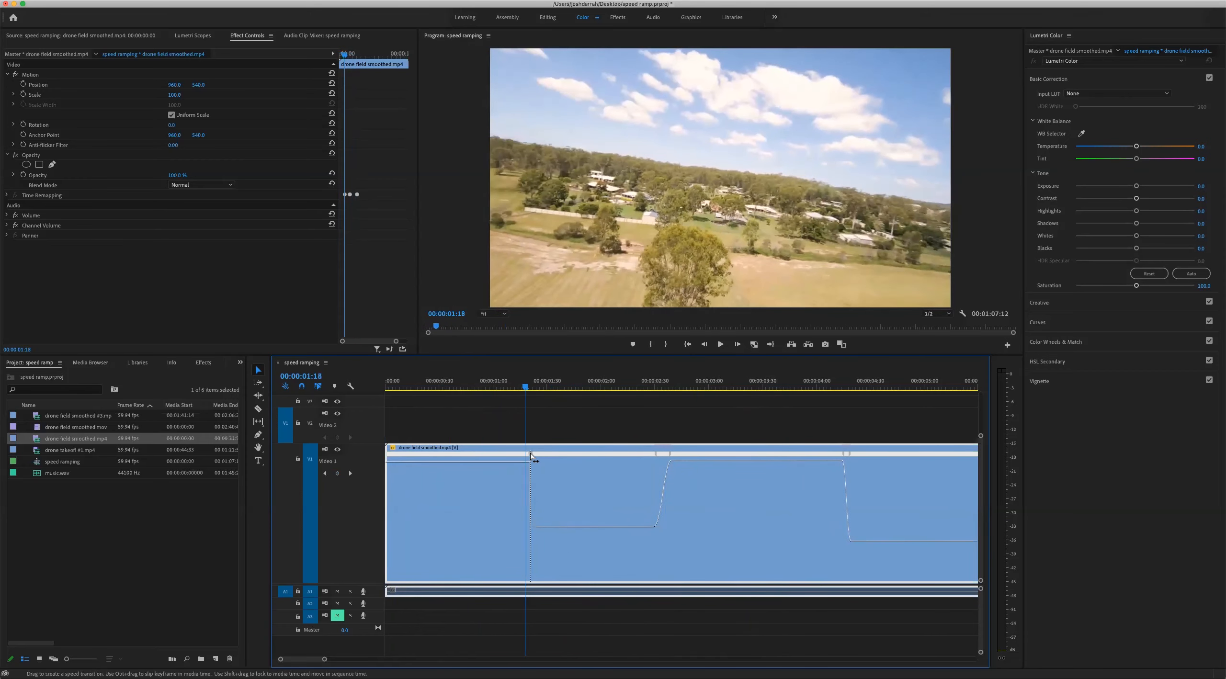
key(=)
key(=)
key(=)
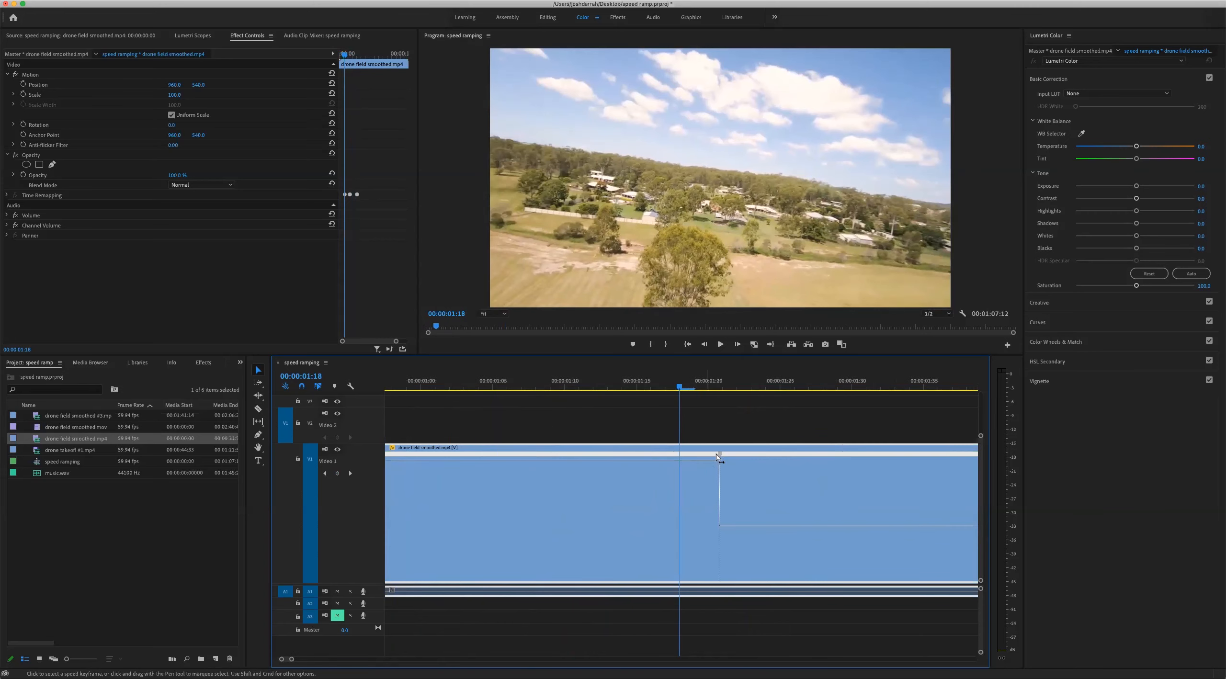
drag(721, 455, 769, 454)
click(769, 455)
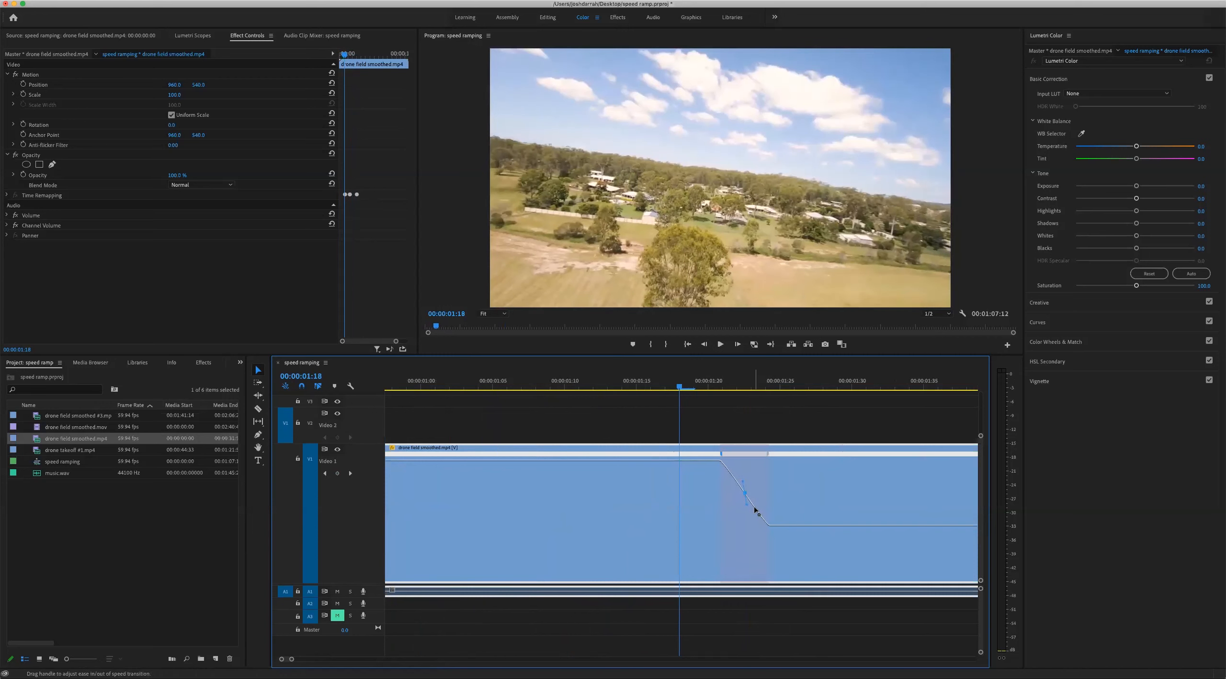
Play the clip from near its start to review the new eased slow-down, and return the playhead to 00:00:01:39
key(minus)
key(minus)
key(minus)
key(minus)
drag(449, 387, 402, 387)
key(space)
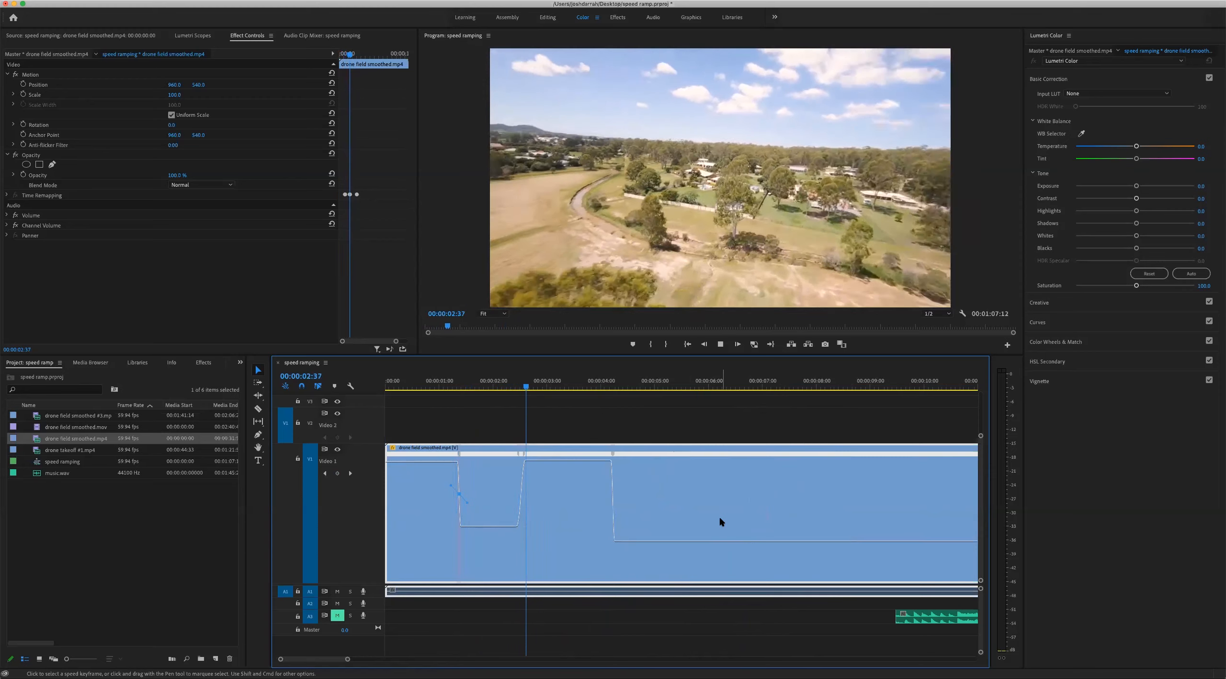
click(474, 386)
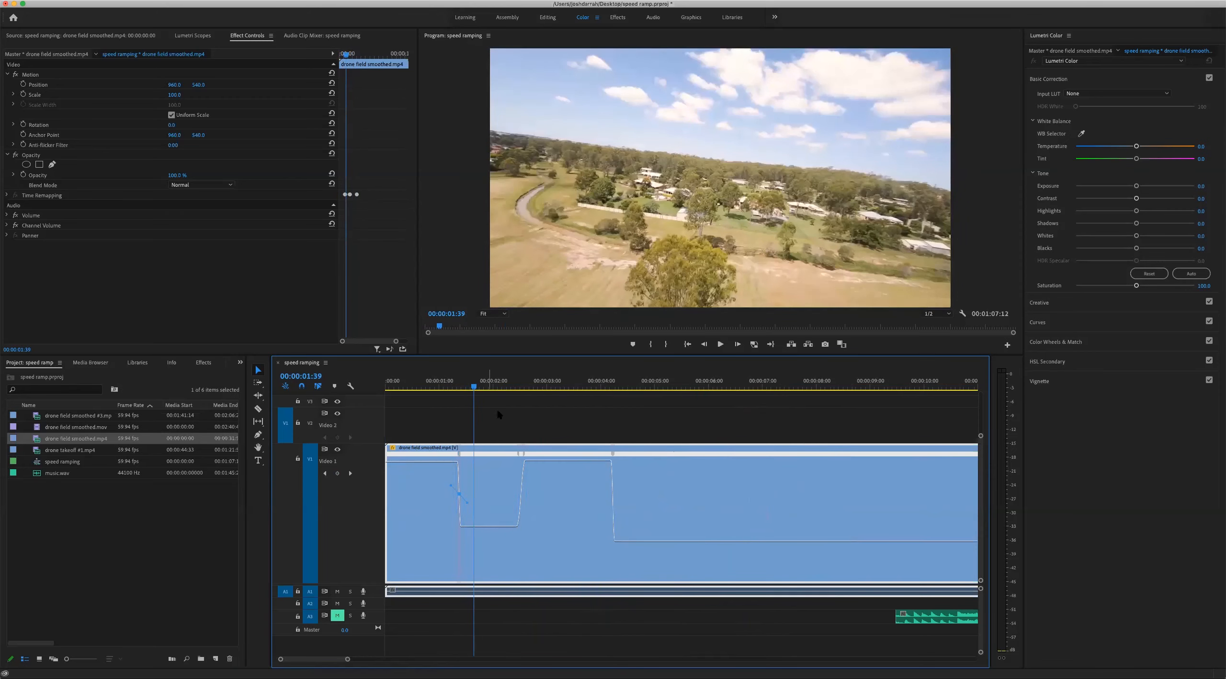
Adjust the first slow-down ramp so it runs from about 00:00:01:30 to 00:00:01:33
key(=)
key(=)
key(=)
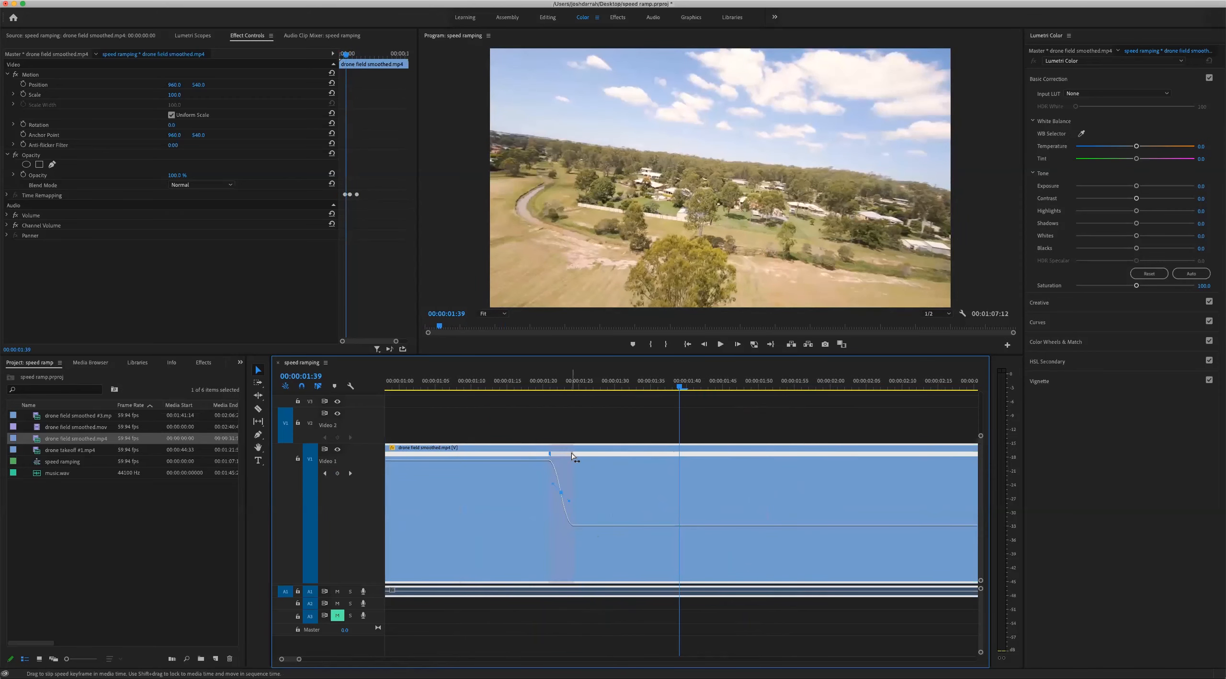
drag(573, 456, 675, 458)
double_click(574, 457)
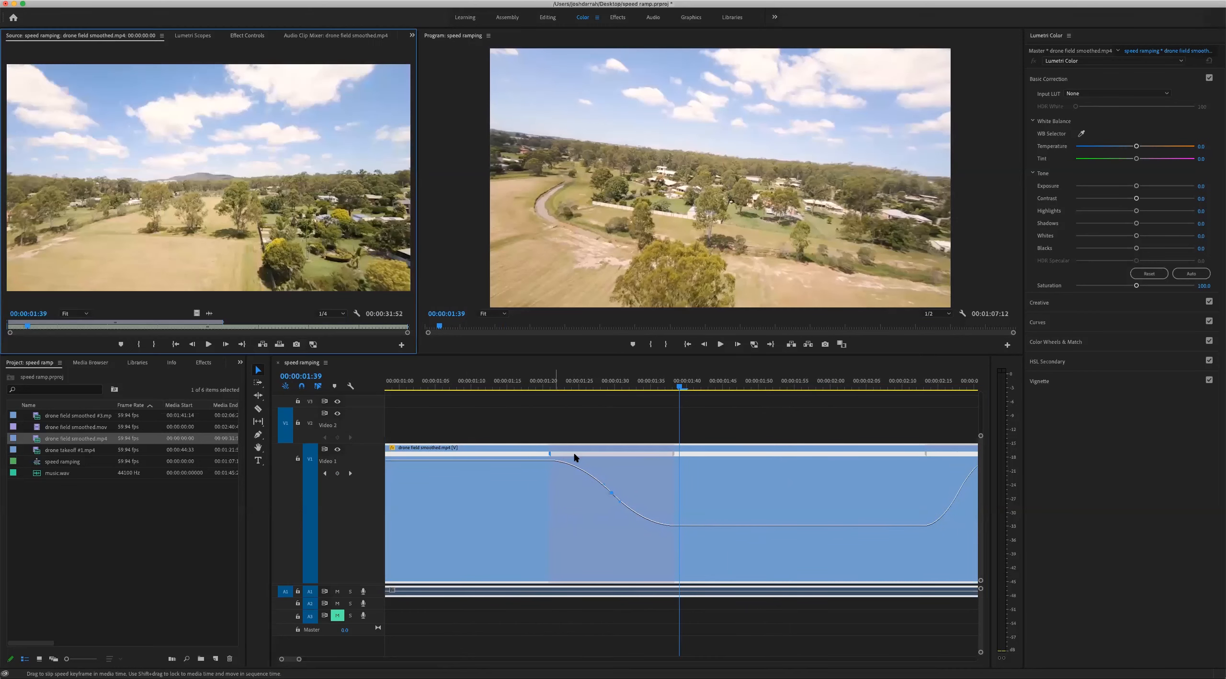
drag(580, 459, 622, 460)
click(247, 36)
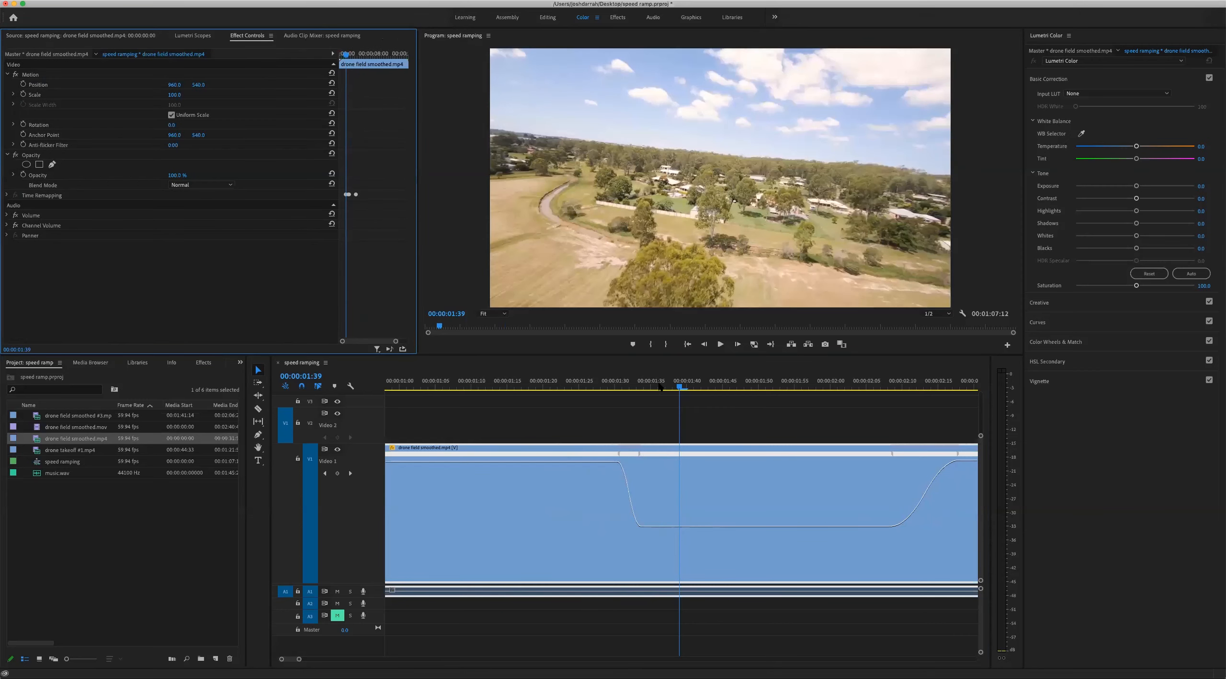
Play the sequence from the start to review the adjusted slow-down
click(733, 431)
key(minus)
key(minus)
key(minus)
drag(472, 385, 386, 386)
key(space)
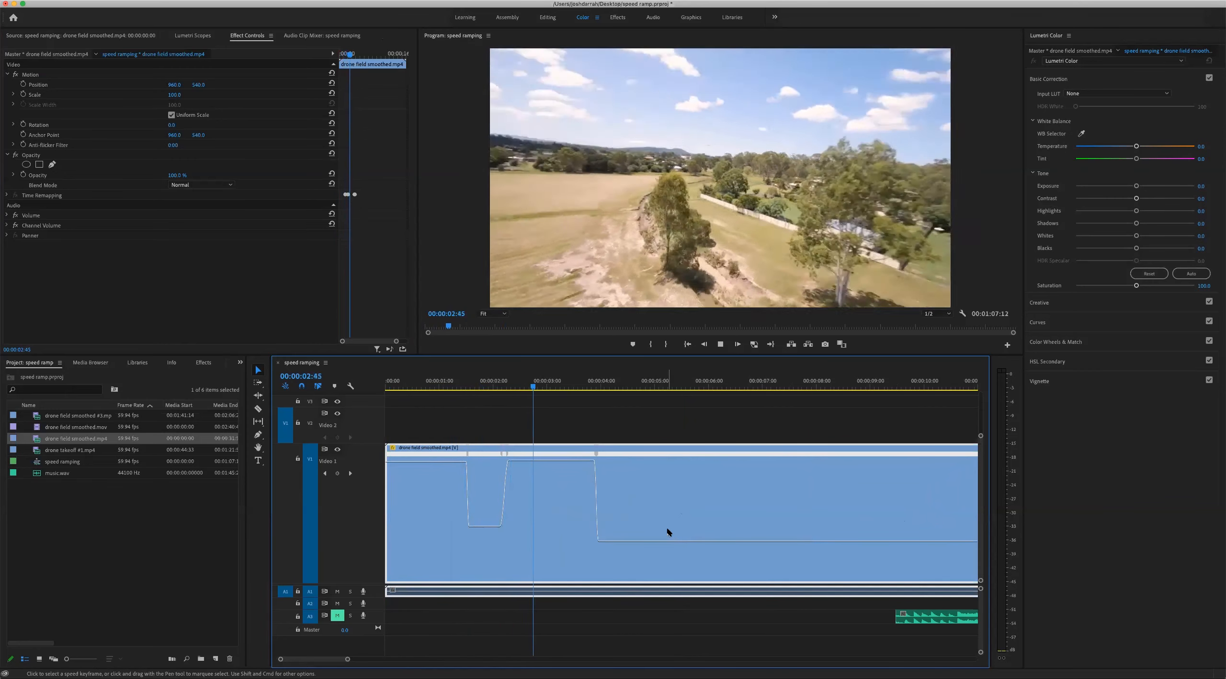
key(space)
Shift the first slow-down ramp slightly later so that it ends at about 00:00:01:35
click(472, 381)
key(equal)
key(equal)
key(equal)
key(equal)
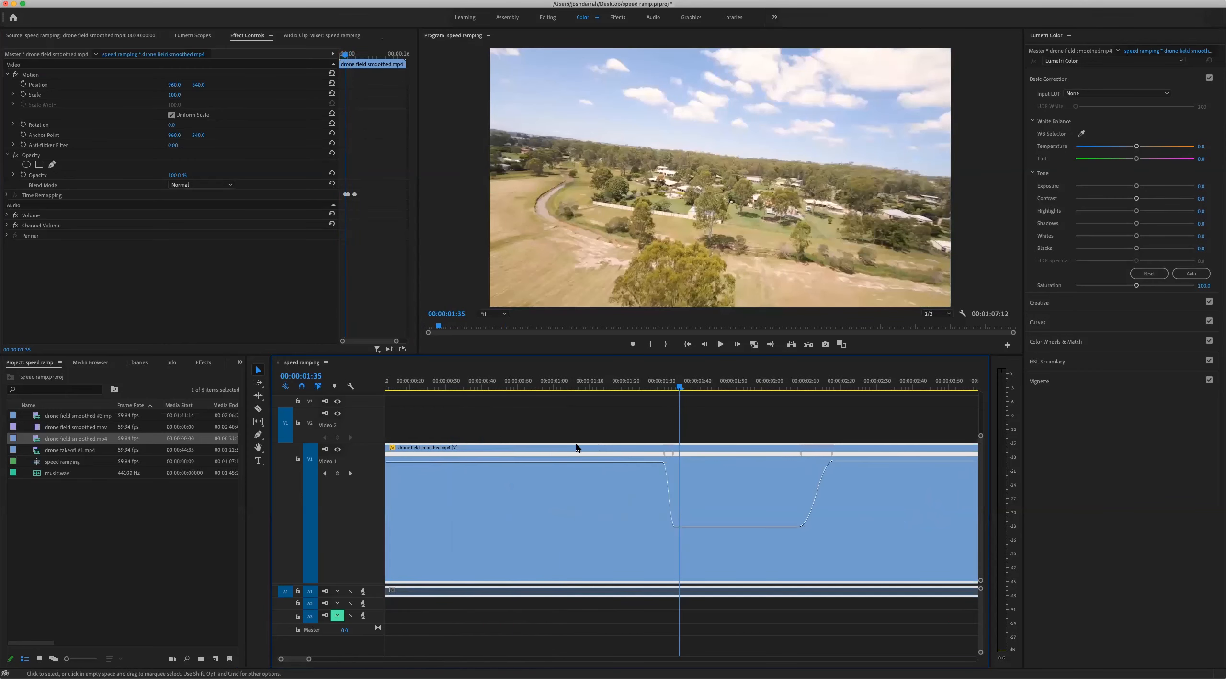
drag(661, 455, 702, 456)
key(minus)
key(minus)
key(minus)
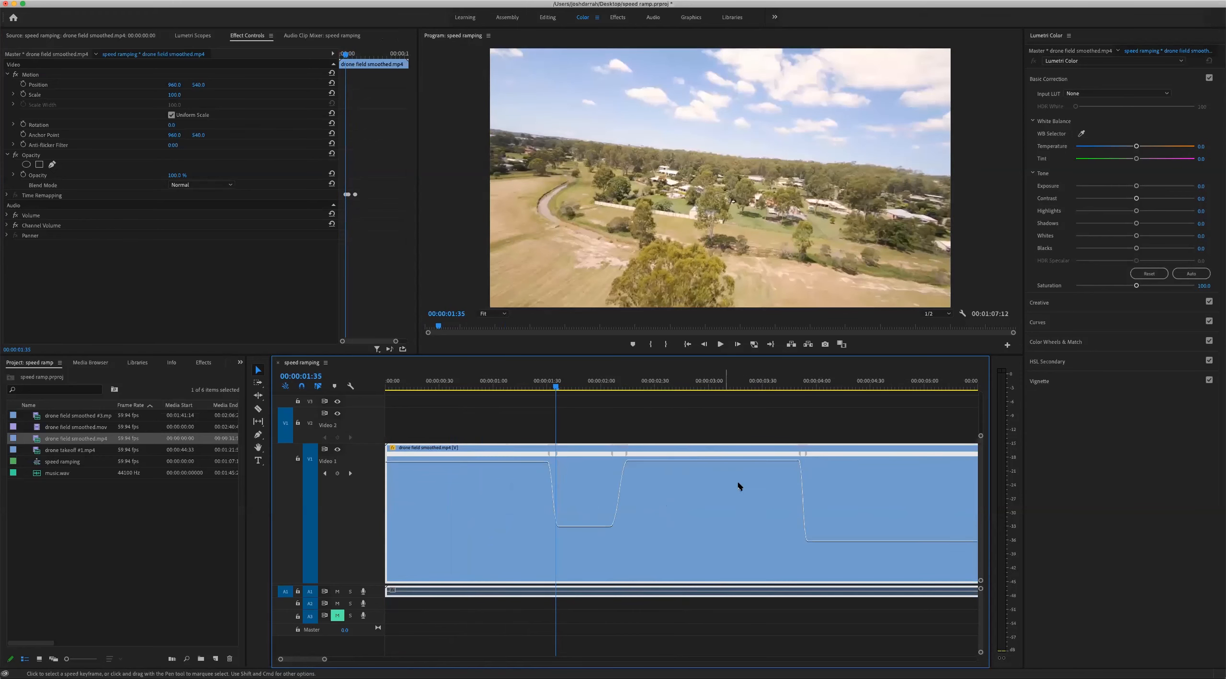
key(minus)
key(minus)
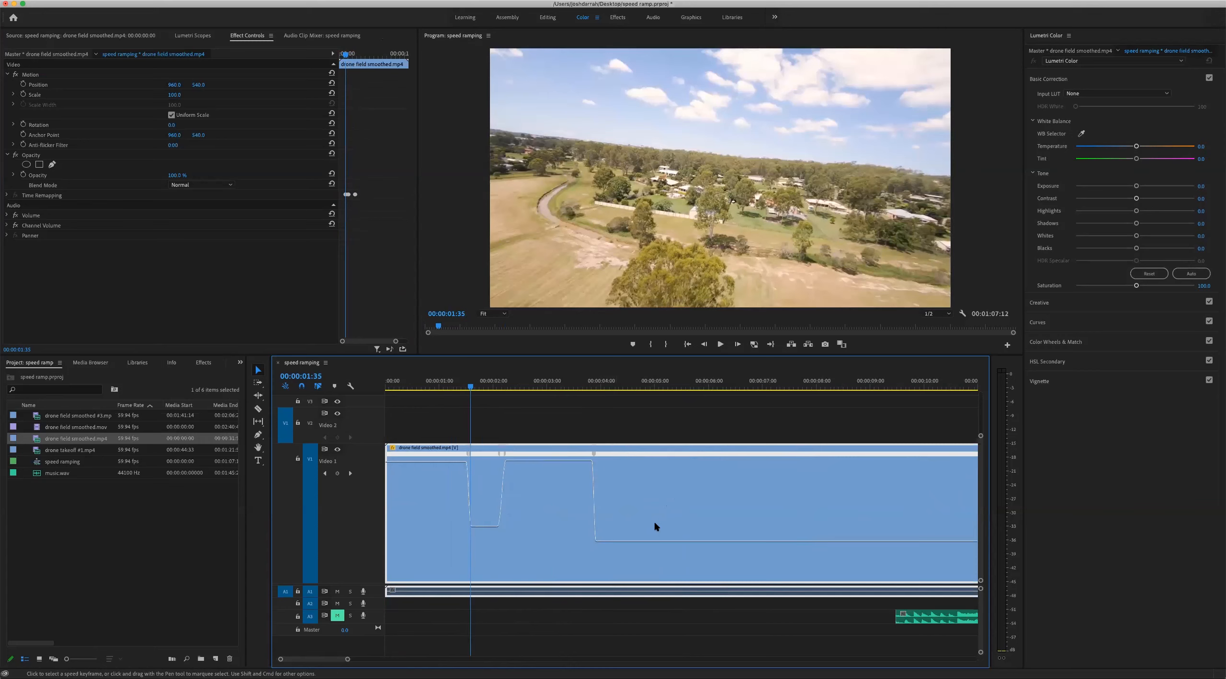
Move the music clips to the start of the sequence and shift the drone clip to about 00:00:10:29
drag(703, 617, 434, 633)
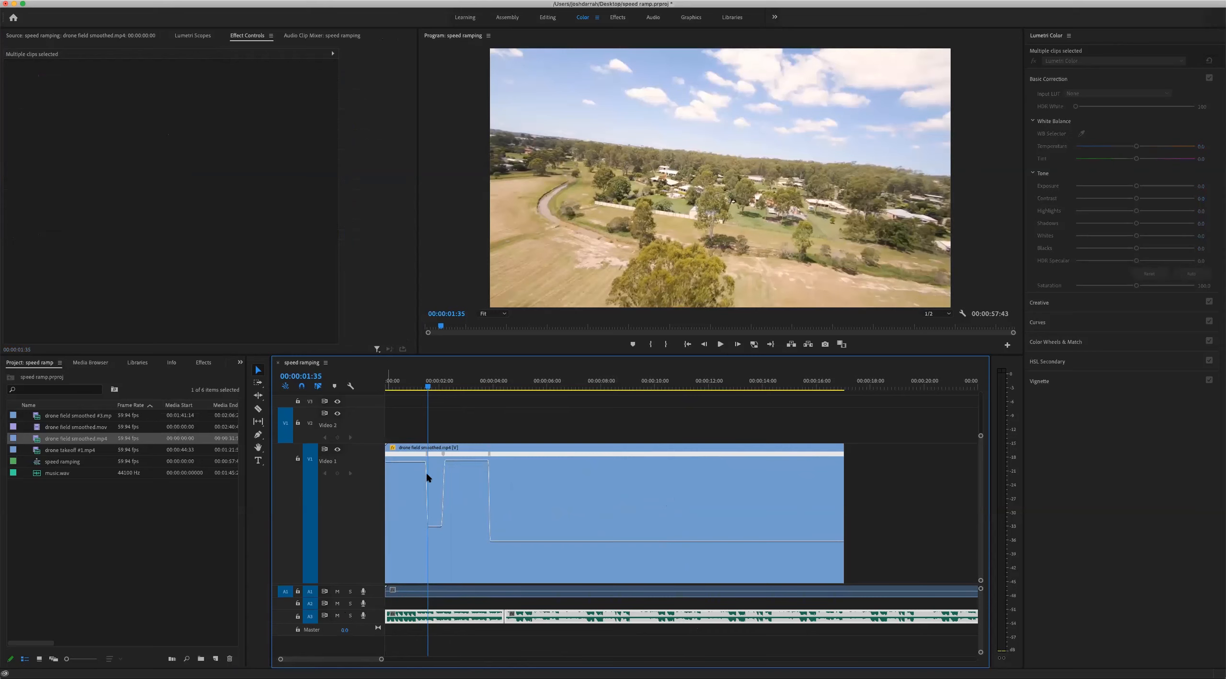
drag(467, 528, 750, 539)
Play the music from its start and around the cut between its two clips, and place the playhead at 00:00:04:28
drag(428, 385, 394, 386)
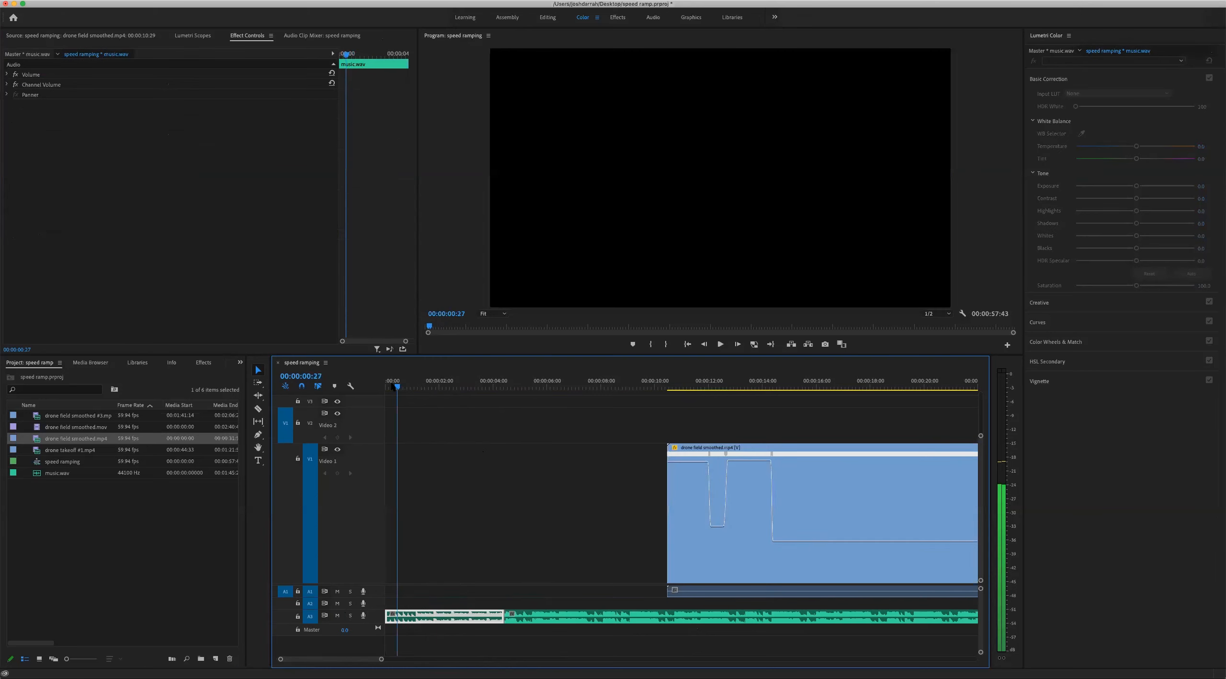
click(505, 386)
key(Home)
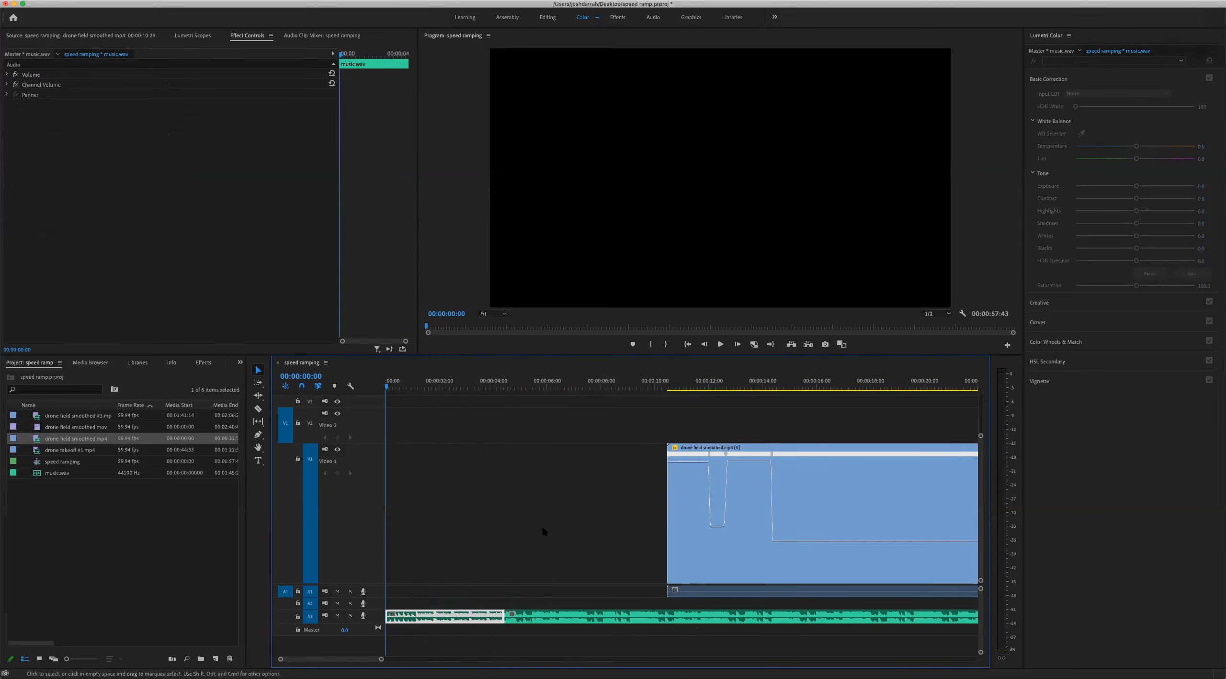
key(space)
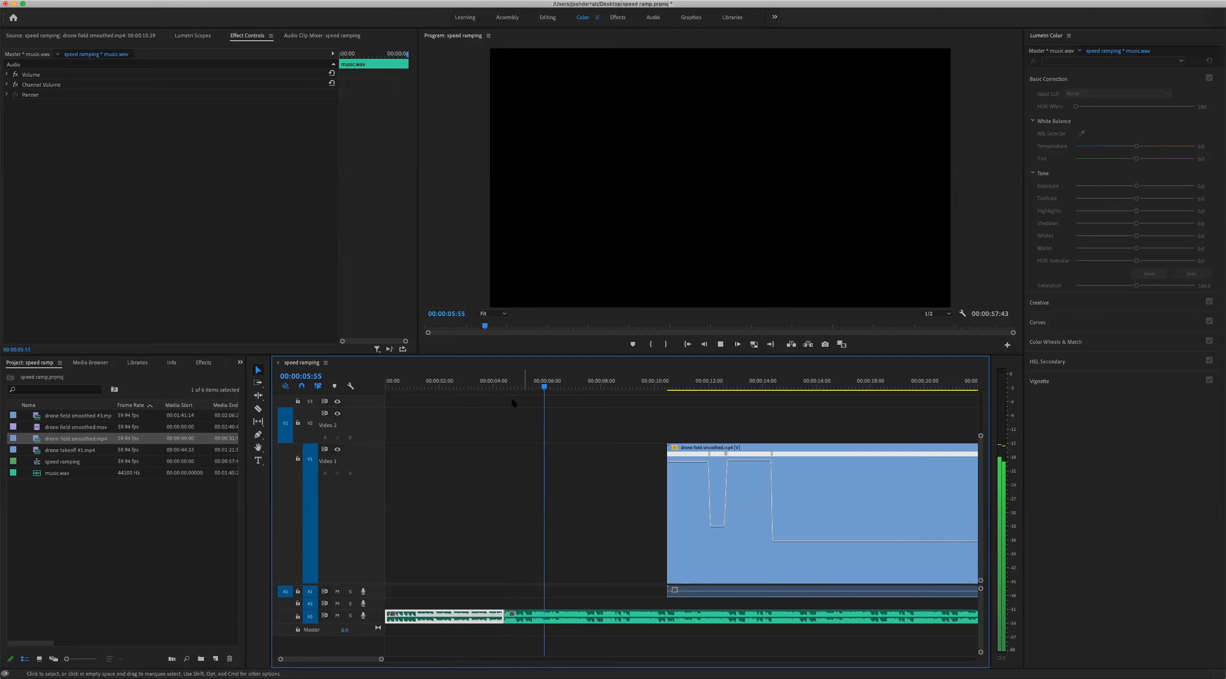
key(space)
key(space)
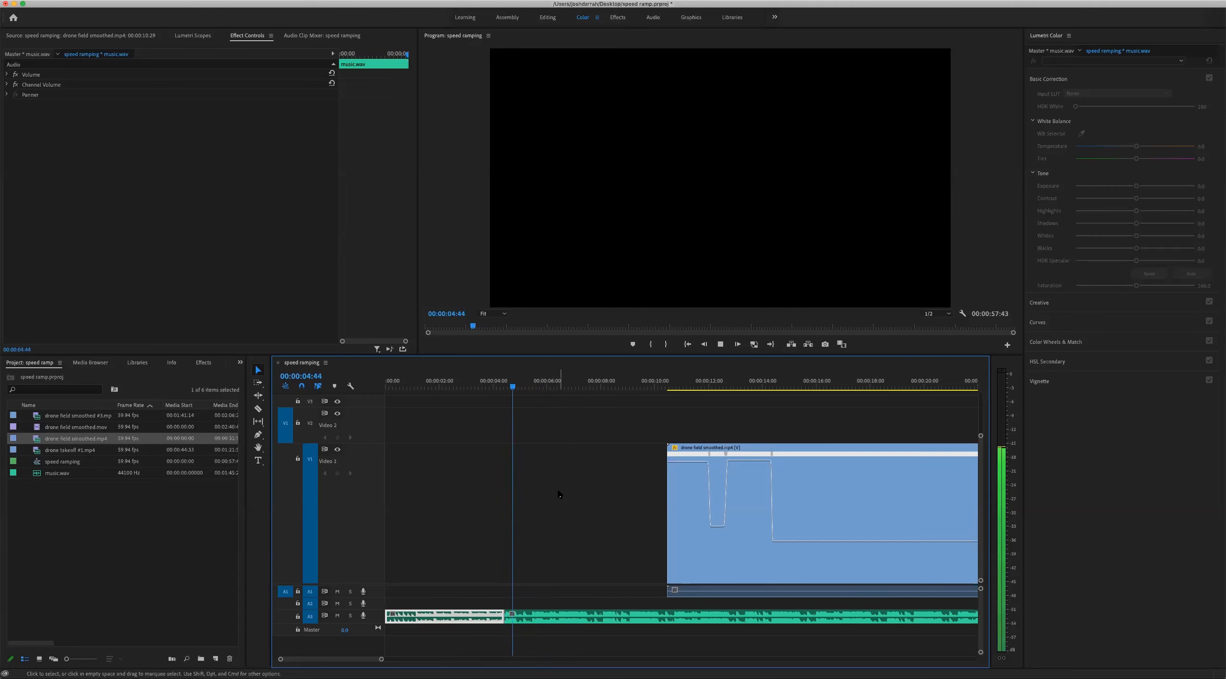
key(space)
click(506, 381)
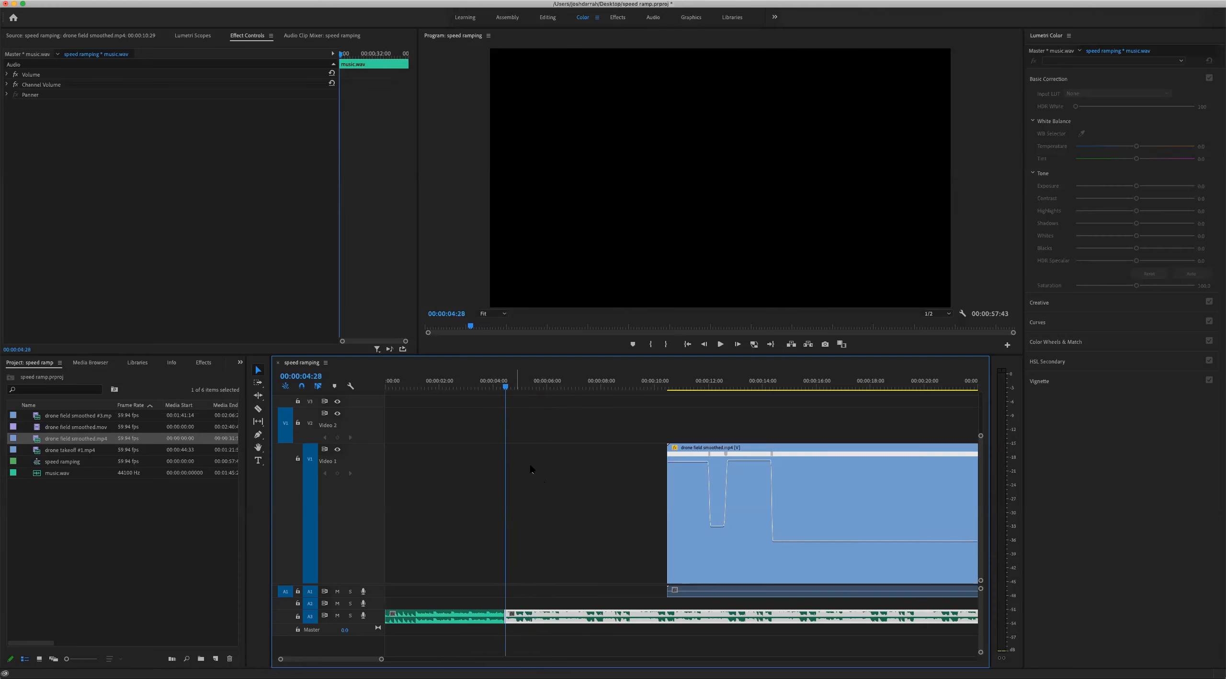
Mute the music track and move the drone clip back to the start of the sequence
click(774, 386)
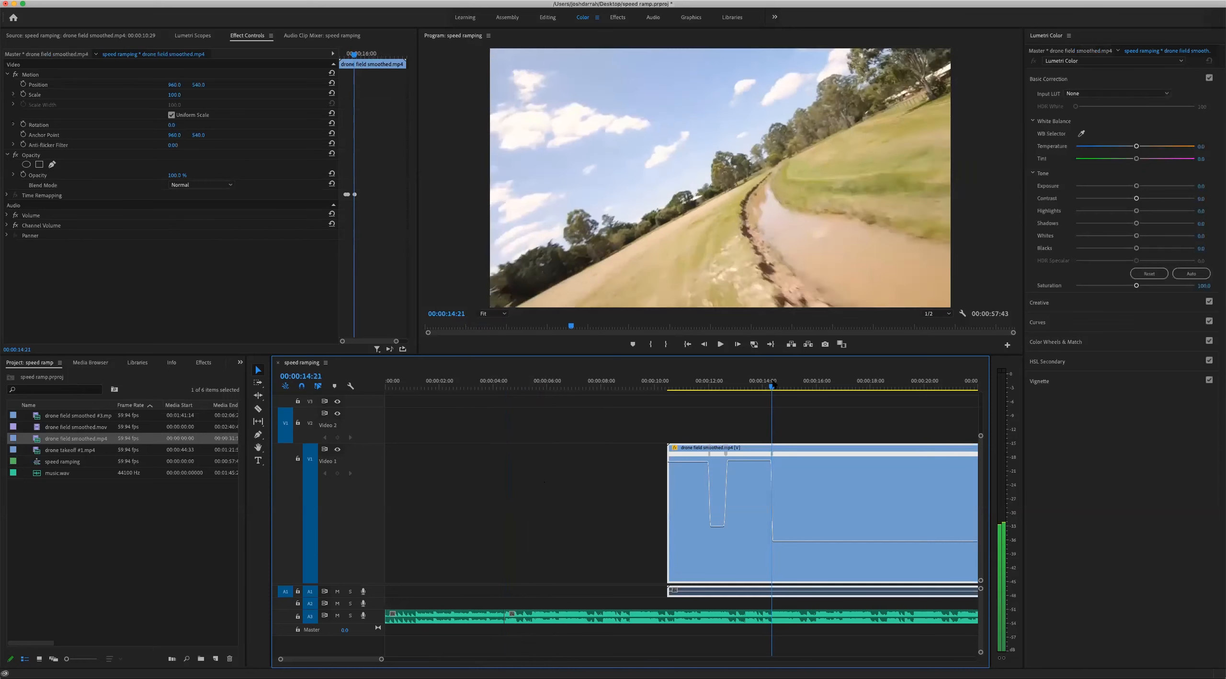
click(338, 615)
drag(818, 492, 565, 545)
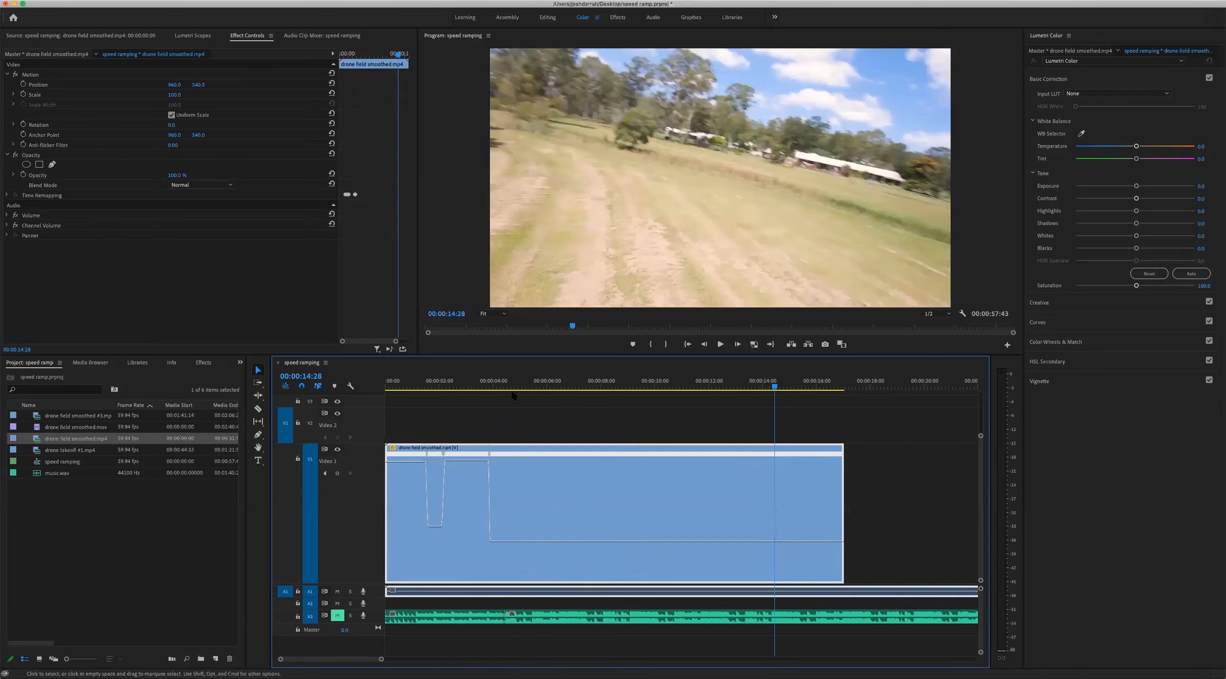
Move the drone clip to start at 00:00:00:35, aligning its last slow-down ramp with the music cut near 00:00:04:27
click(489, 386)
drag(533, 503, 541, 482)
click(508, 386)
key(equal)
key(equal)
key(equal)
drag(664, 386, 658, 387)
click(683, 619)
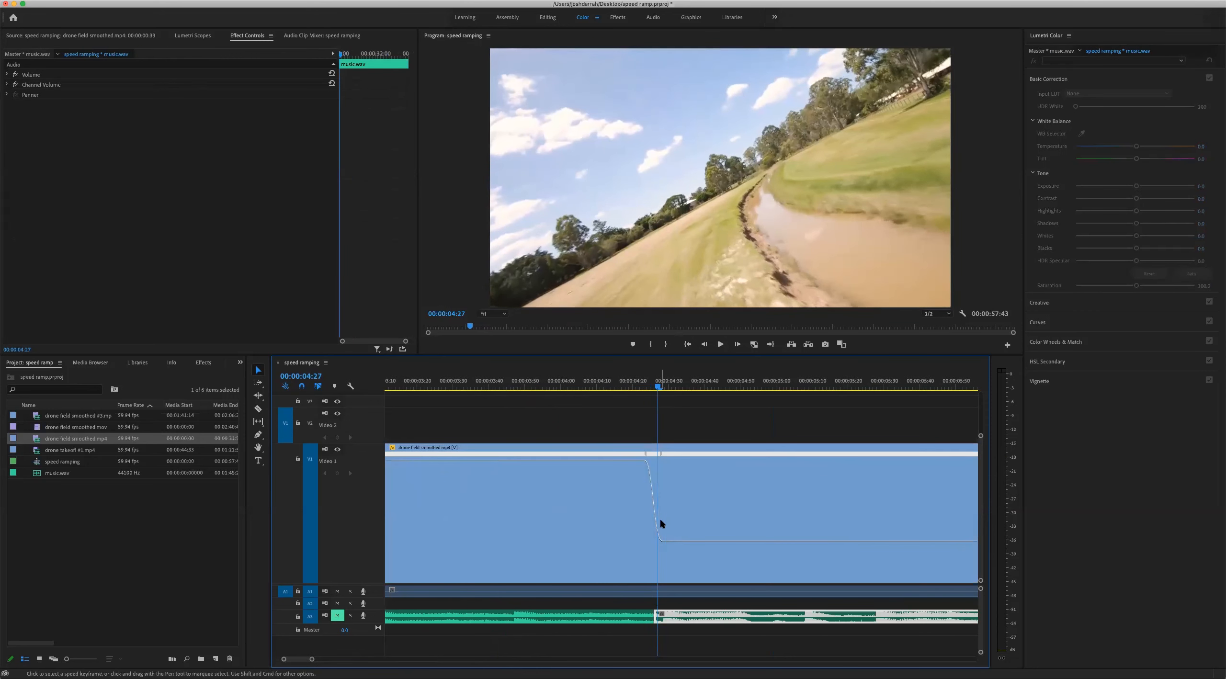
click(701, 447)
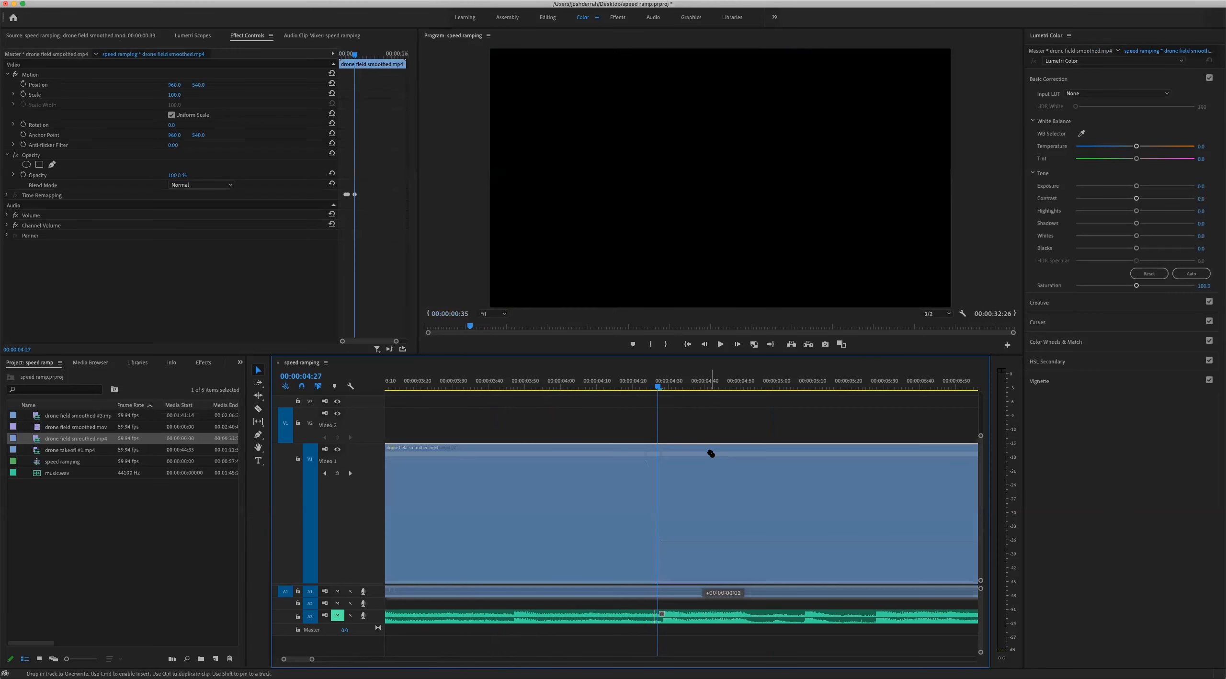
key(minus)
key(minus)
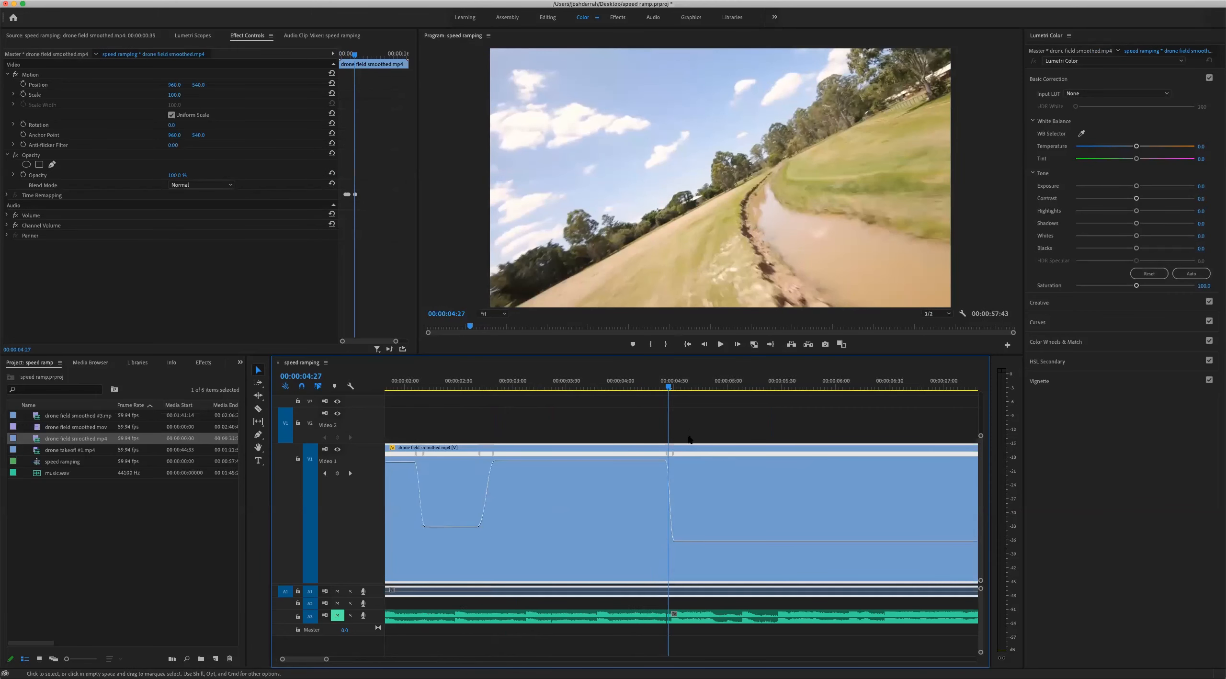
Unmute the music track and play the sequence from 00:00:00:39 to check the ramps against the music
click(472, 381)
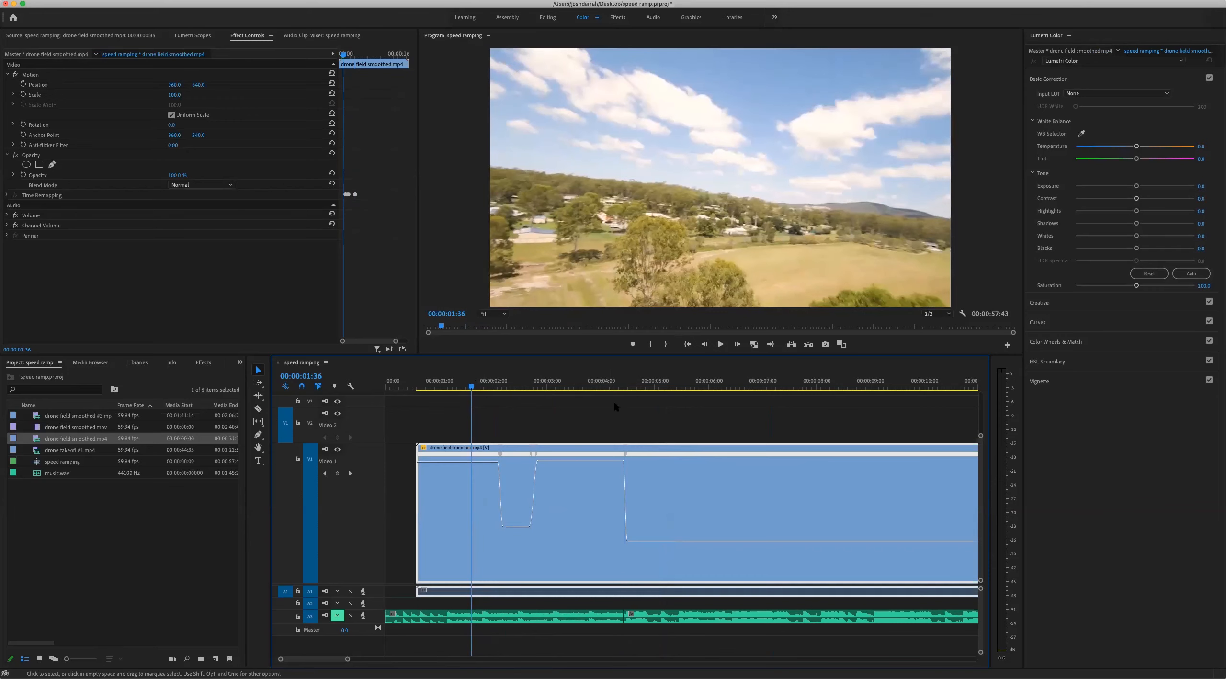
click(621, 385)
drag(493, 382, 421, 379)
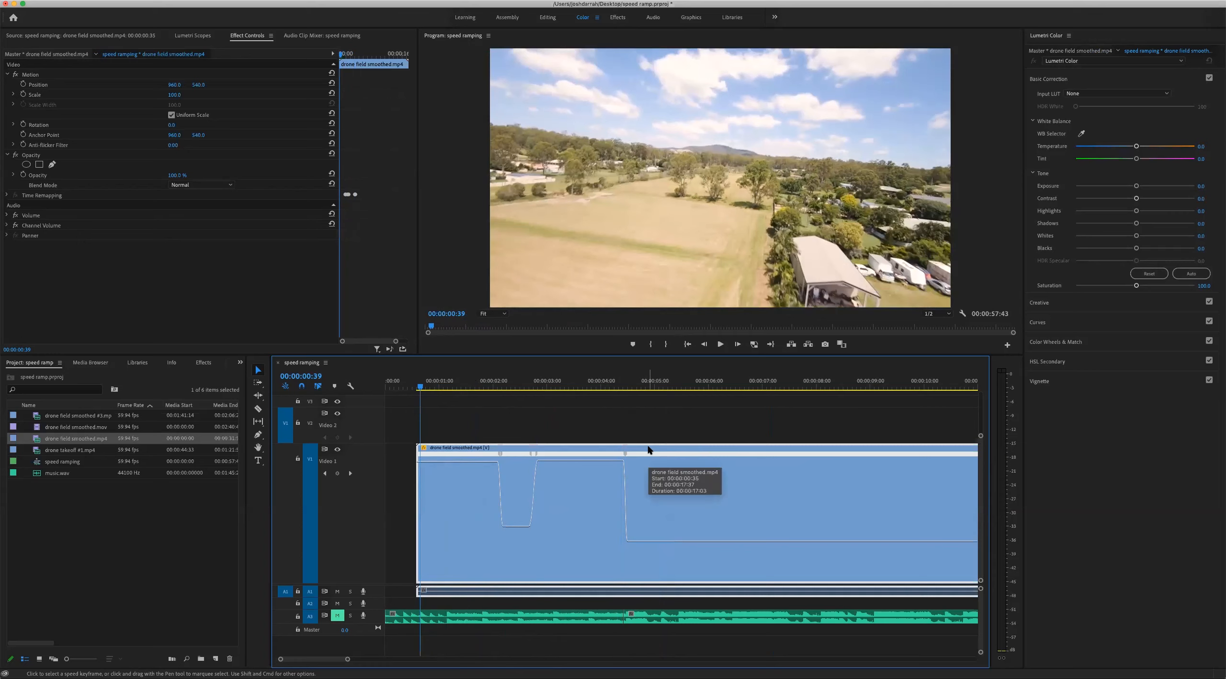
click(337, 615)
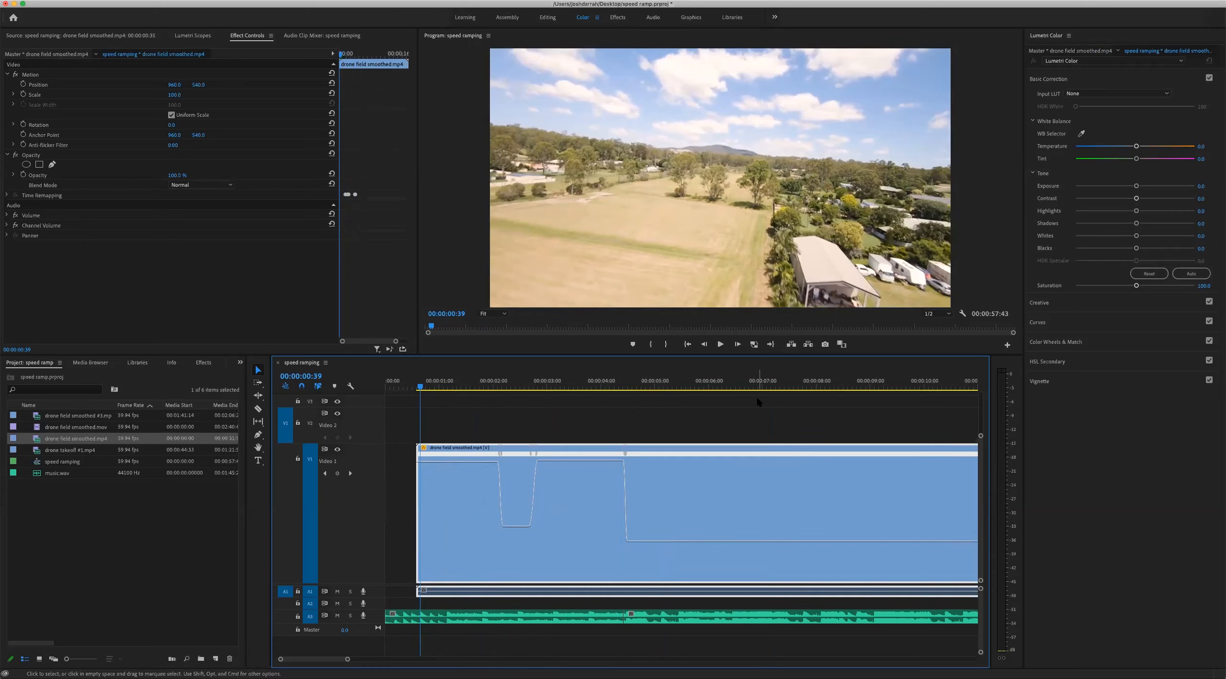
key(space)
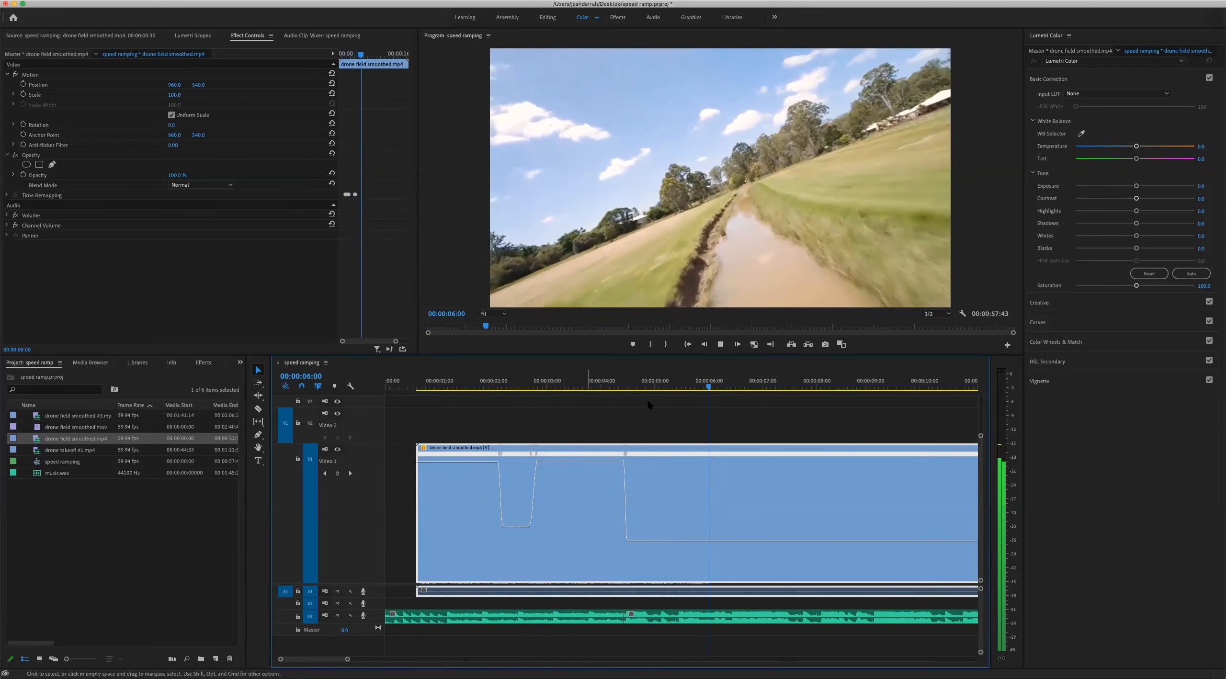
Nudge the drone clip two frames later, to start at 00:00:00:37, so the last slow-down follows the music cut
click(624, 383)
key(equal)
key(equal)
key(equal)
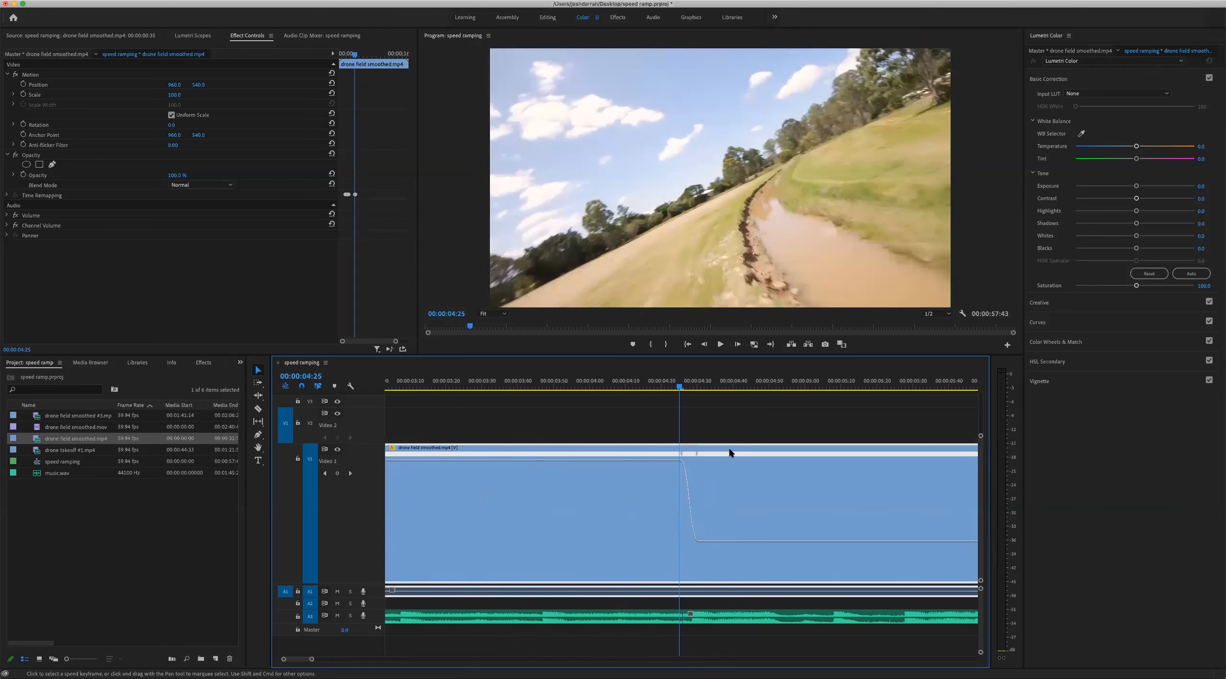
drag(741, 449, 749, 449)
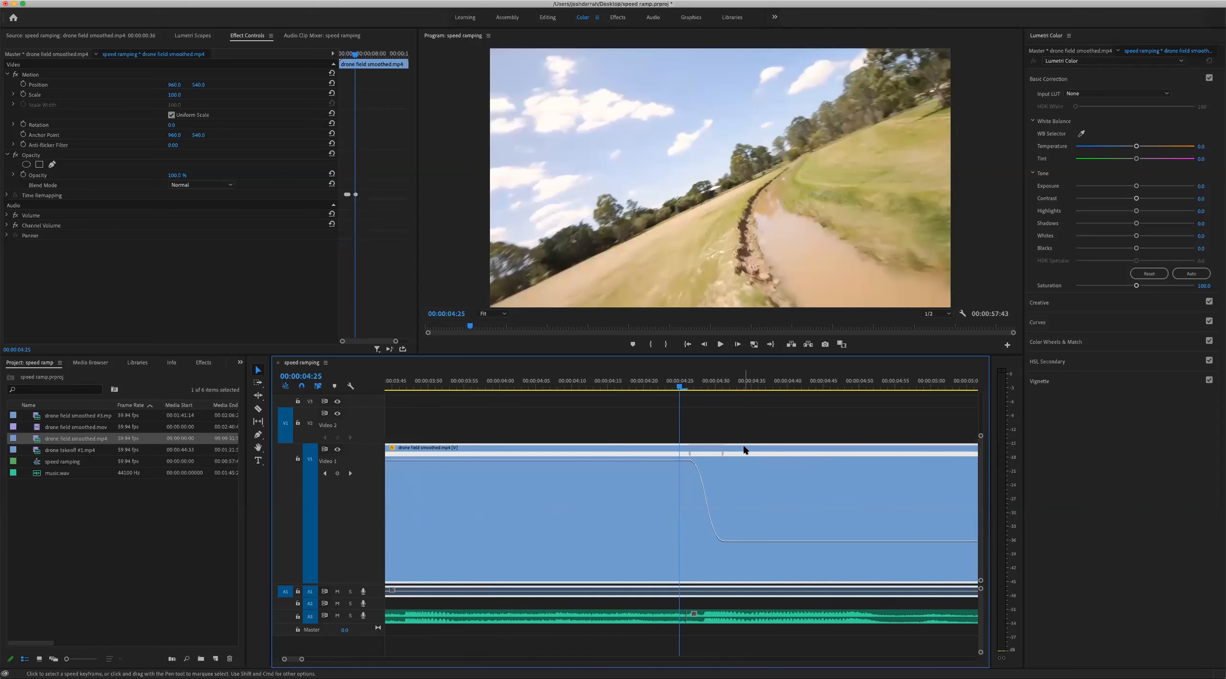
double_click(753, 450)
drag(751, 450, 755, 455)
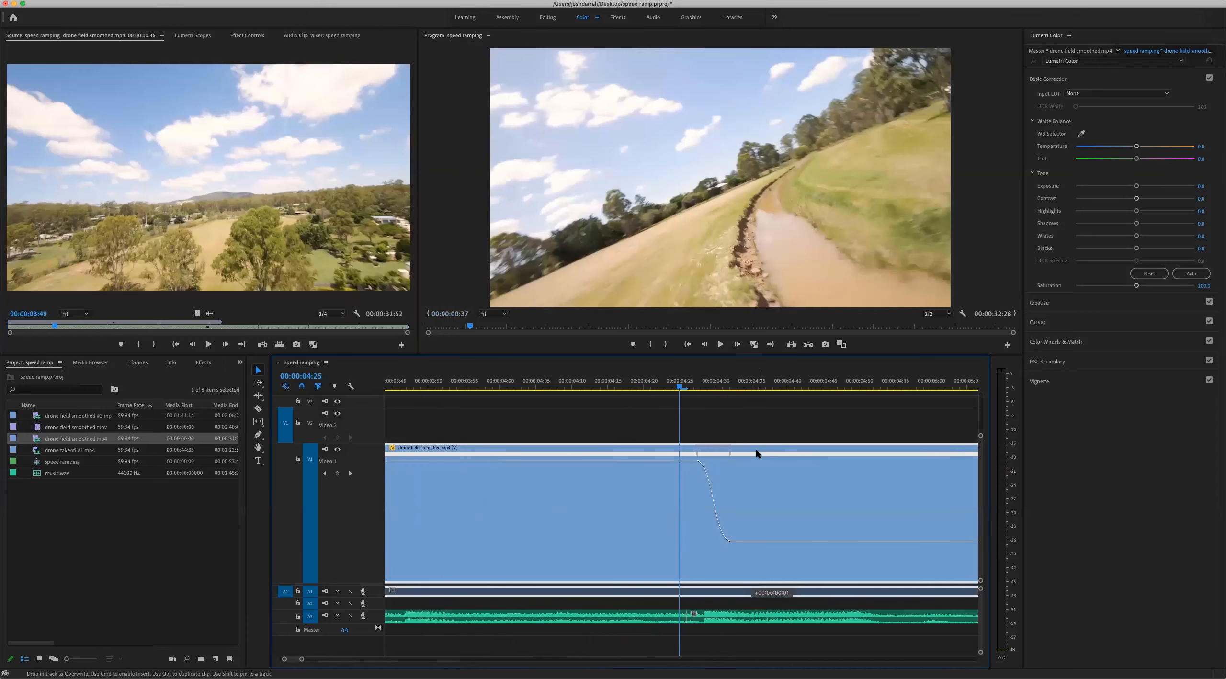
click(247, 36)
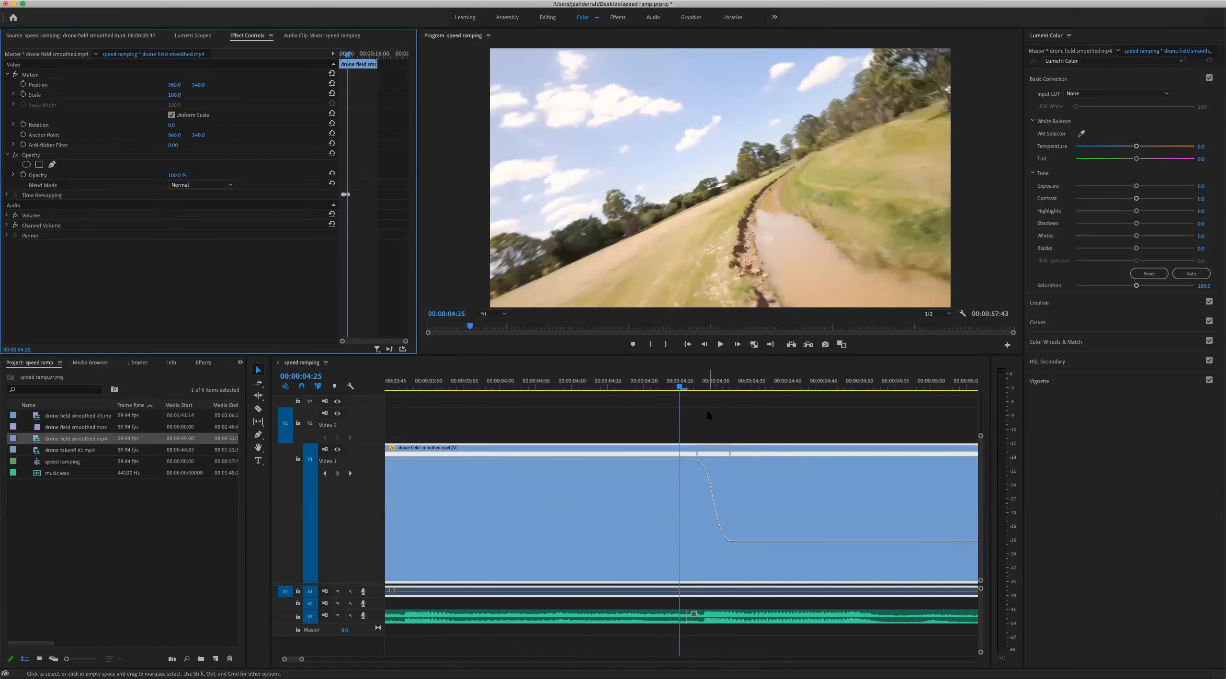
Play the drone clip with the music from near the clip's start to review the new alignment
click(692, 410)
key(minus)
key(minus)
key(minus)
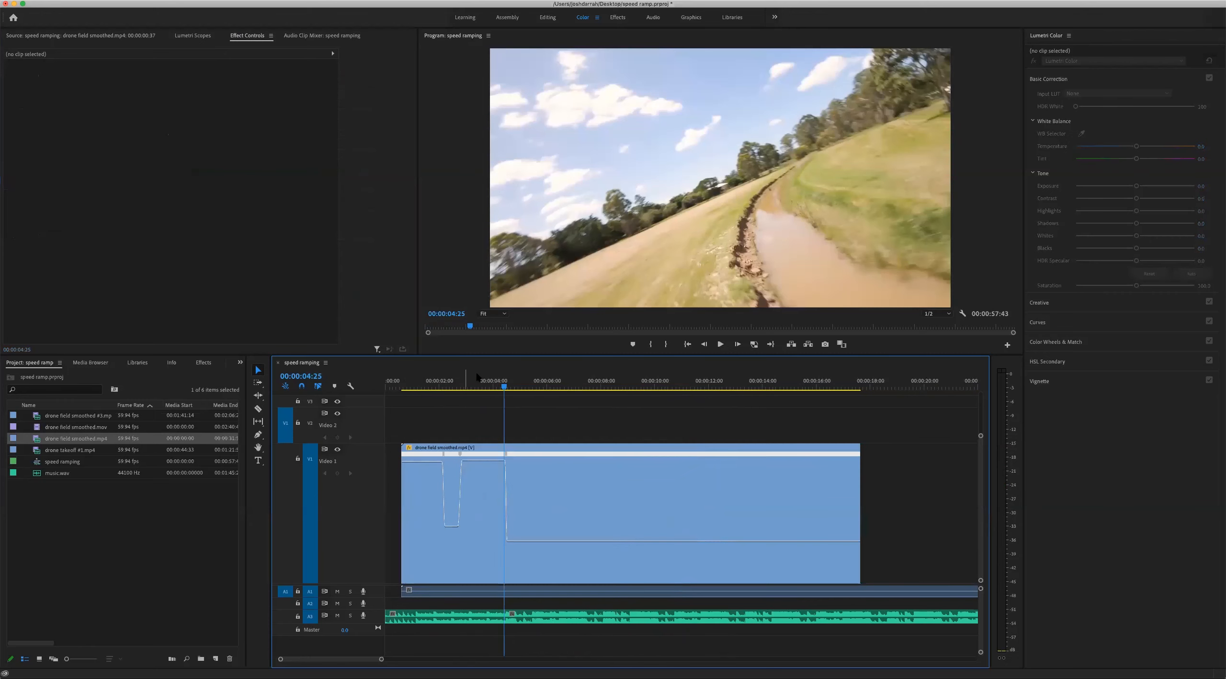
click(466, 380)
click(423, 383)
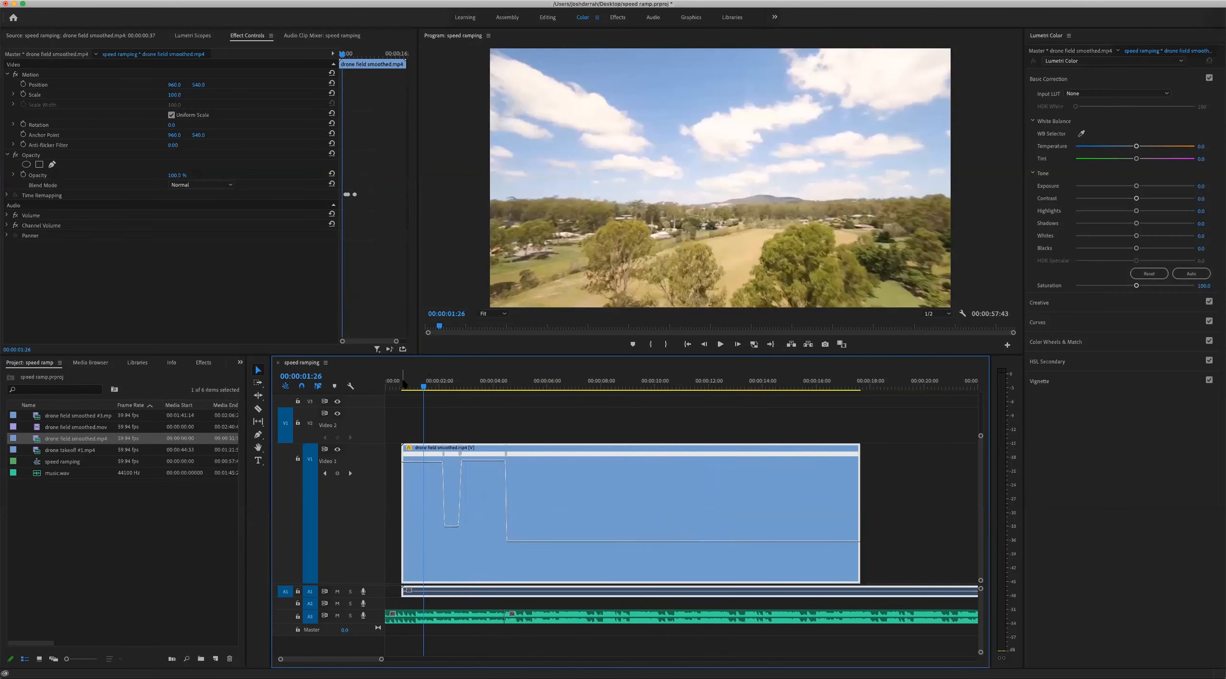
key(space)
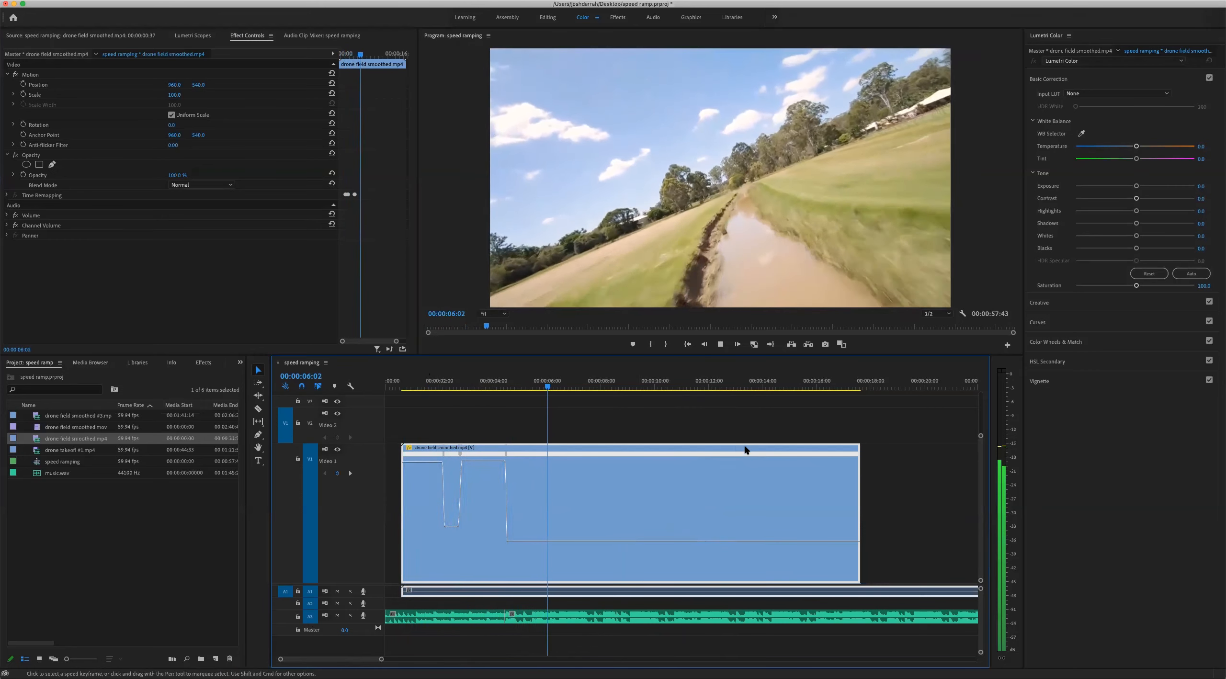
key(space)
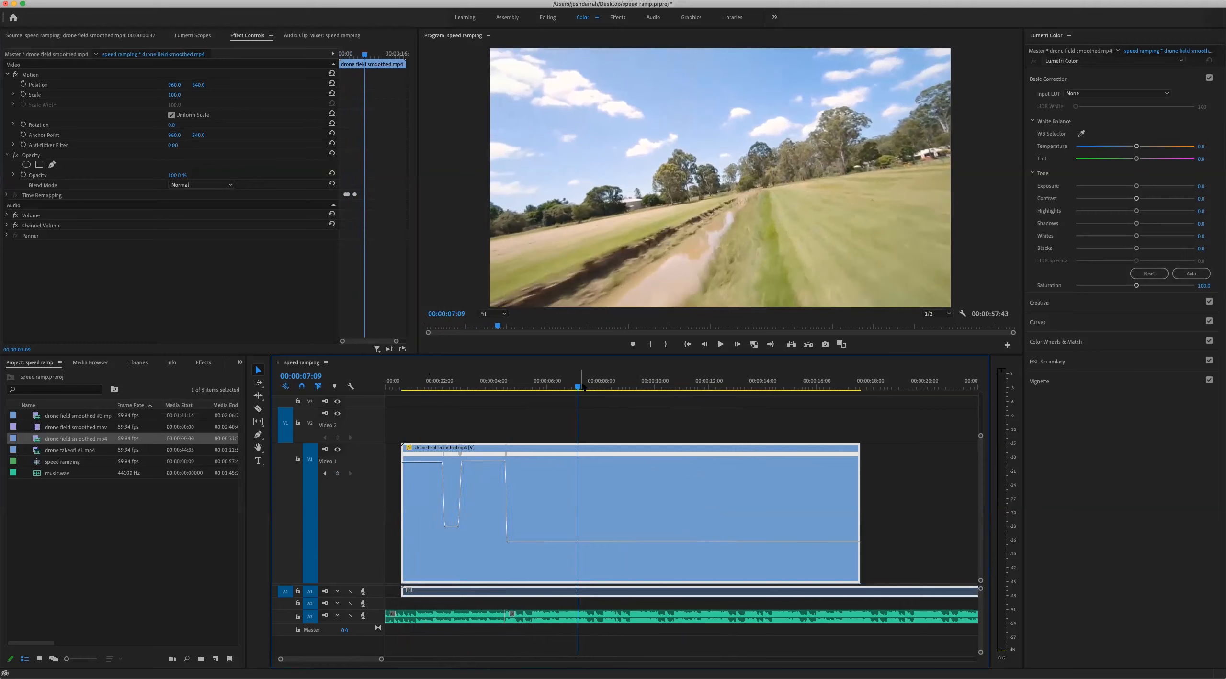
Play from 00:00:03:26 through the last slow-down and return the playhead to 00:00:04:15
drag(582, 385, 600, 385)
drag(520, 383, 492, 383)
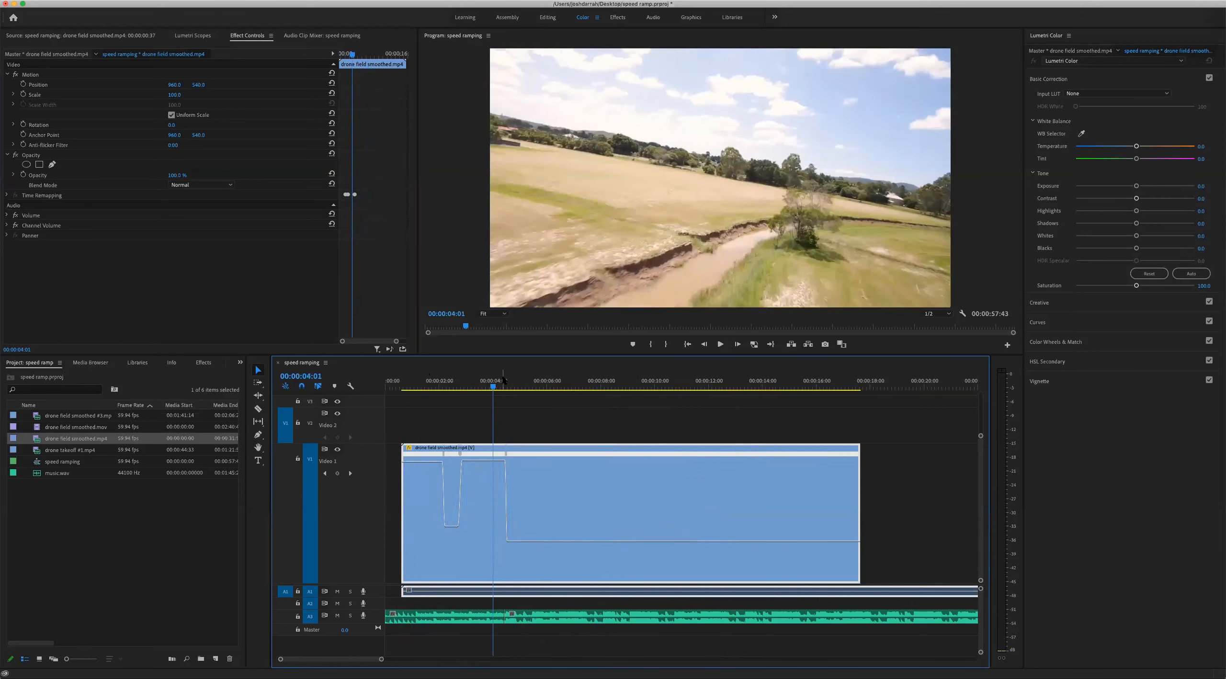
click(477, 383)
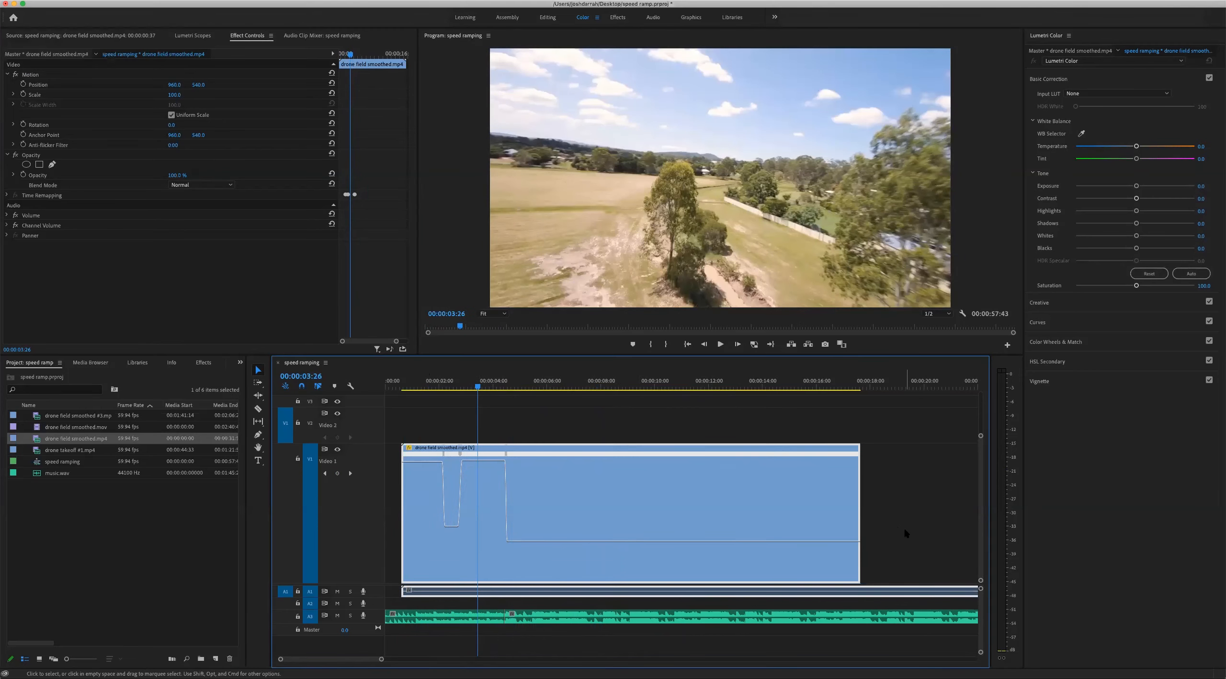
key(space)
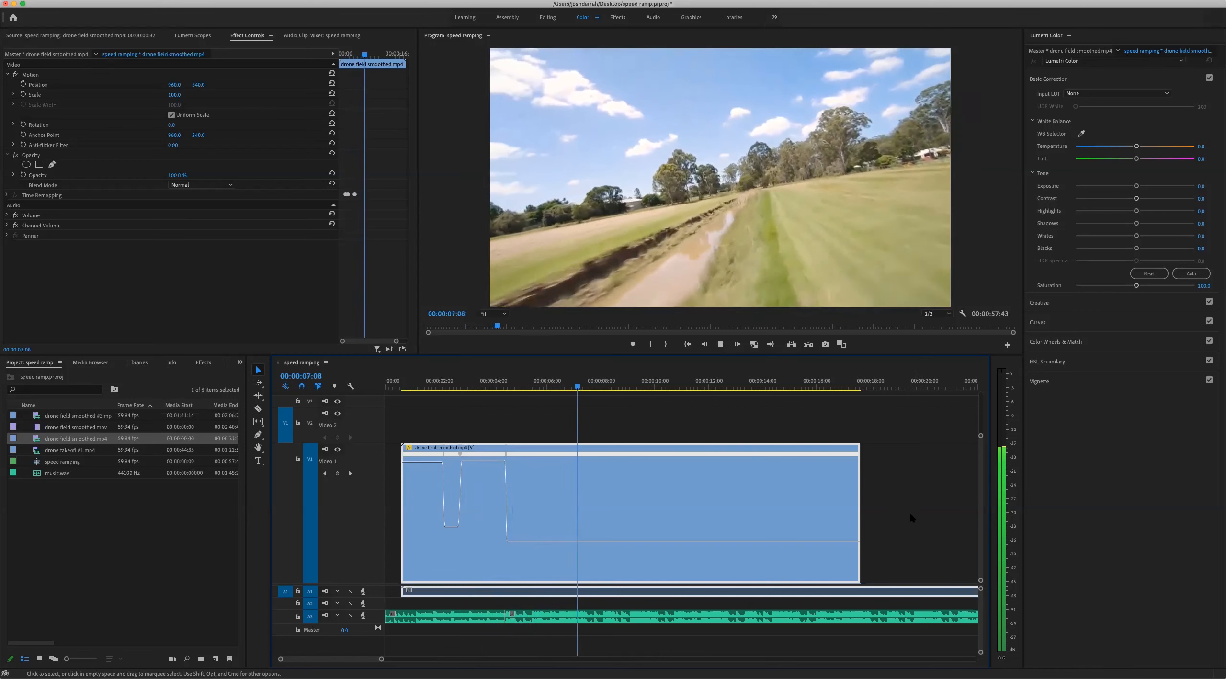
key(space)
click(523, 381)
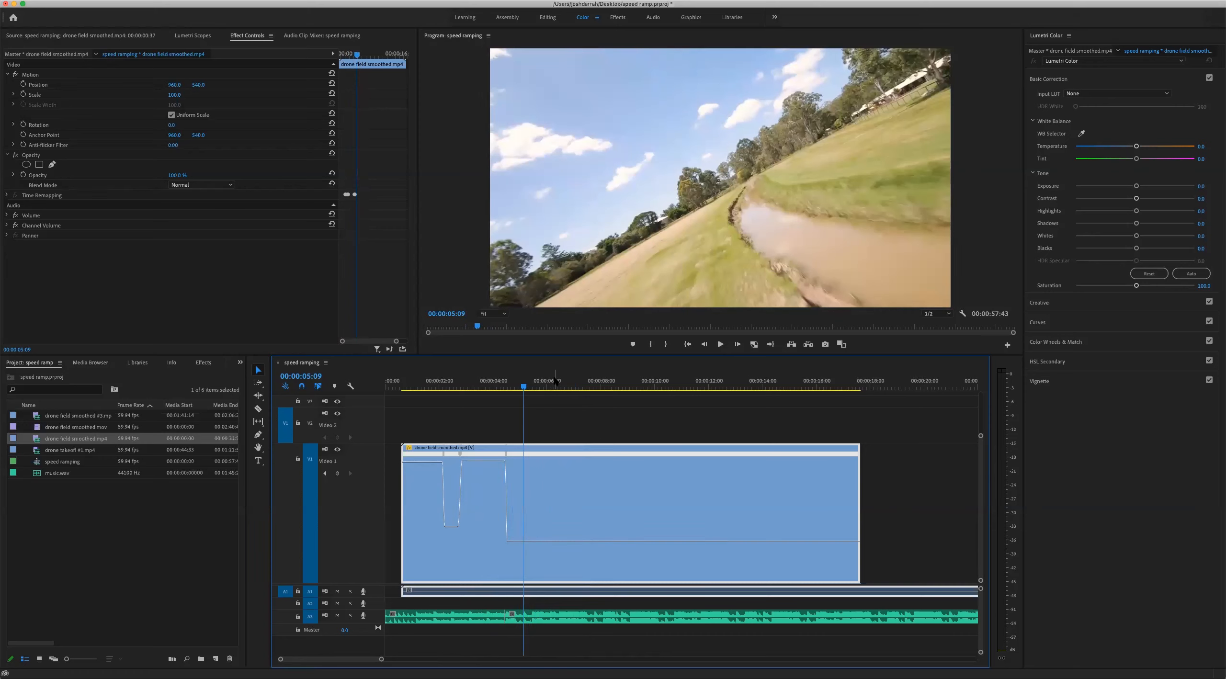
click(500, 383)
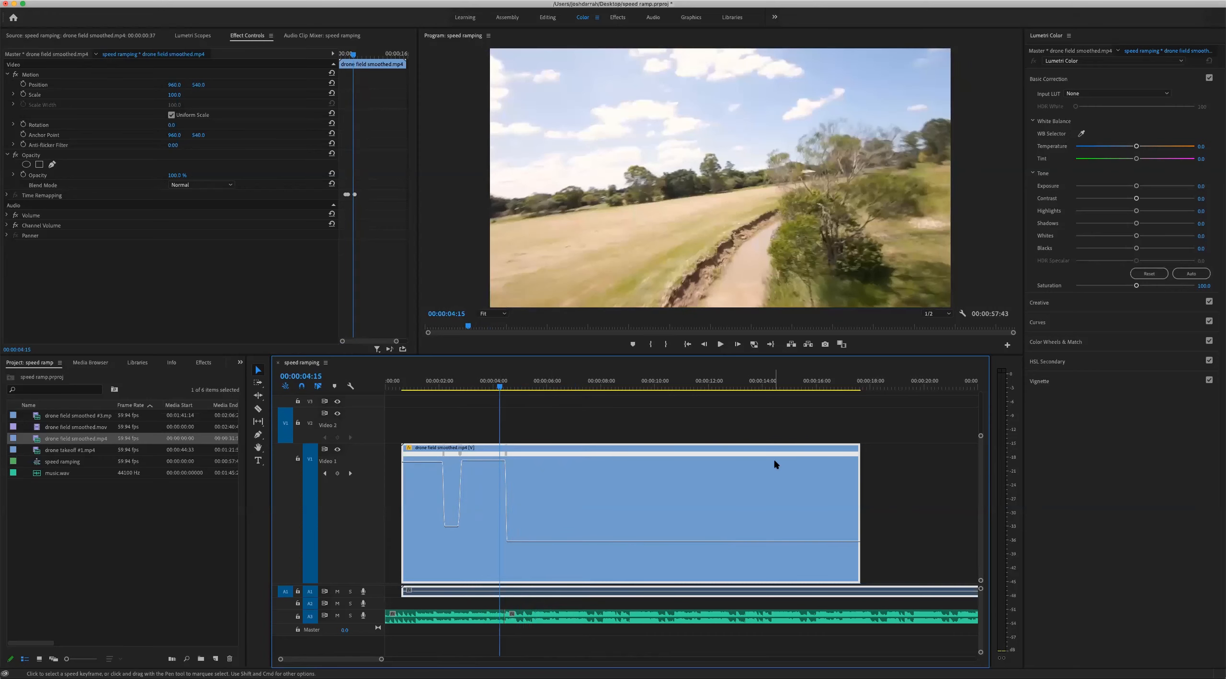
Add a speed keyframe to the drone clip at 00:00:07:07 and raise the speed of the section after it
key(space)
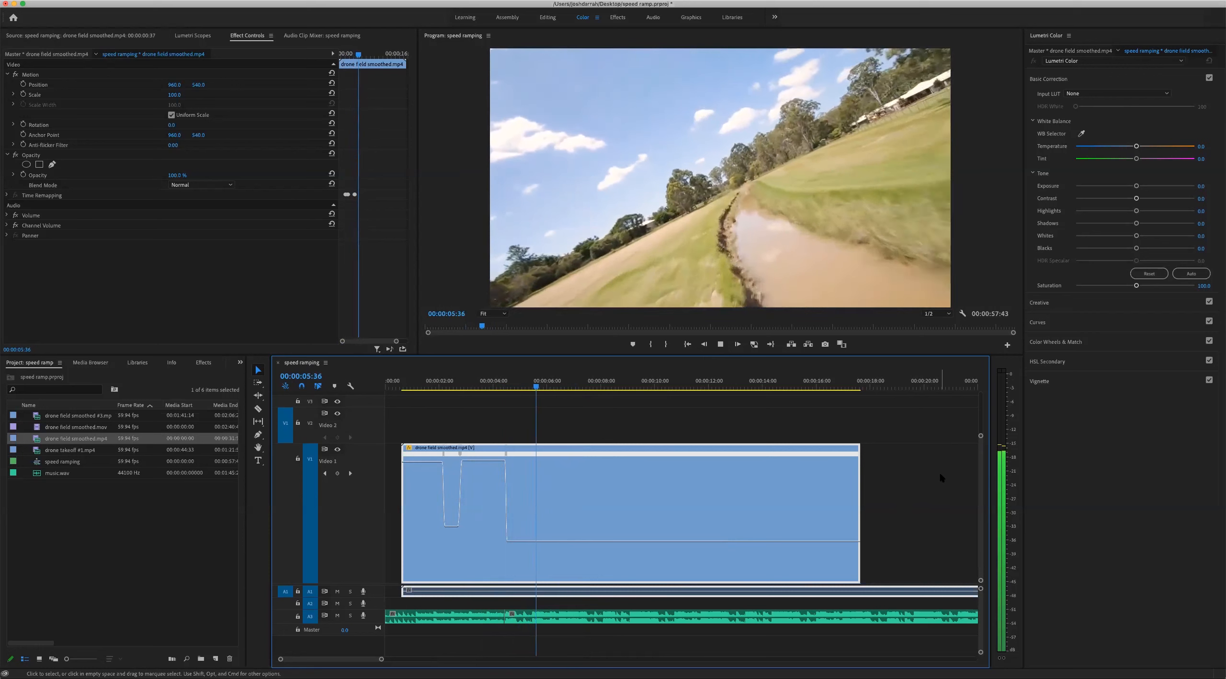
key(space)
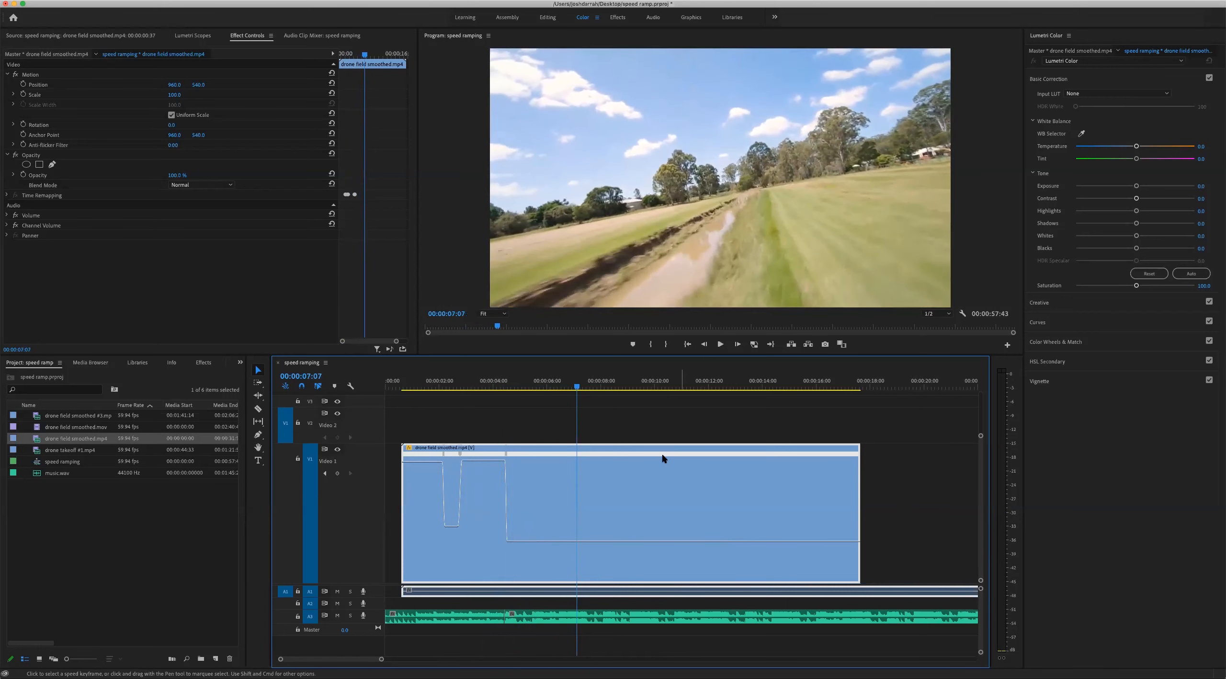
click(338, 473)
drag(621, 536, 624, 459)
drag(623, 355, 563, 387)
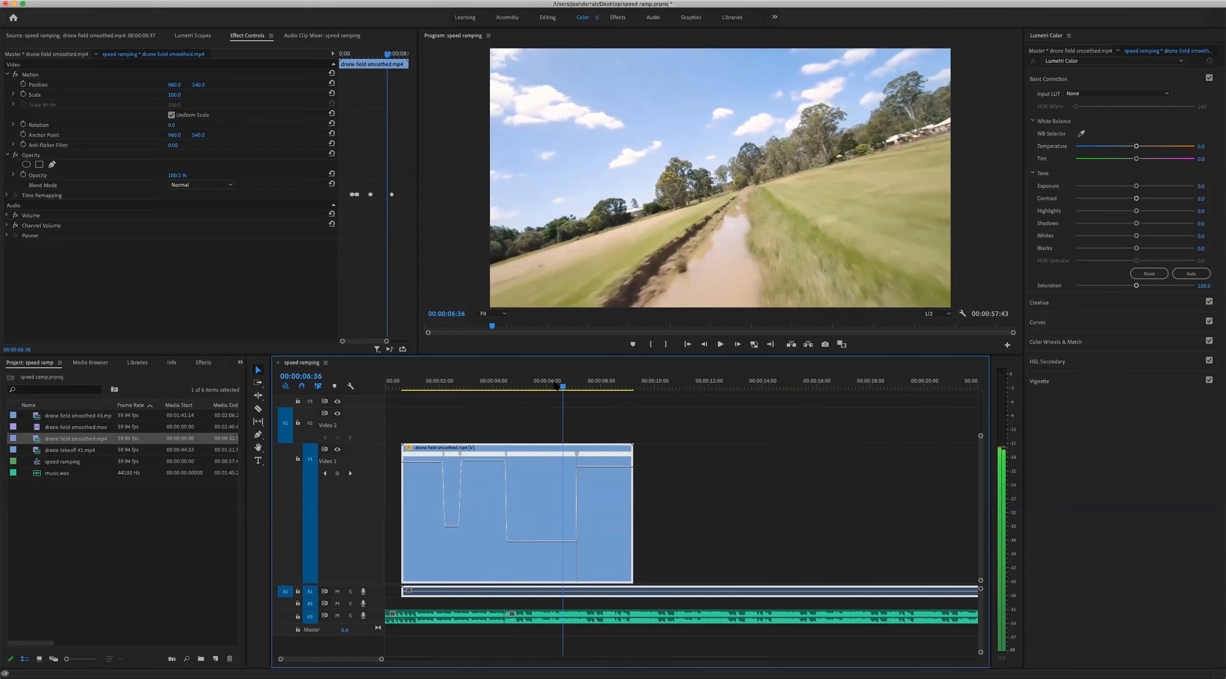
Play from about 00:00:03:00 past the 00:00:07:07 keyframe to check the new speed-up against the music
click(492, 388)
click(465, 388)
key(space)
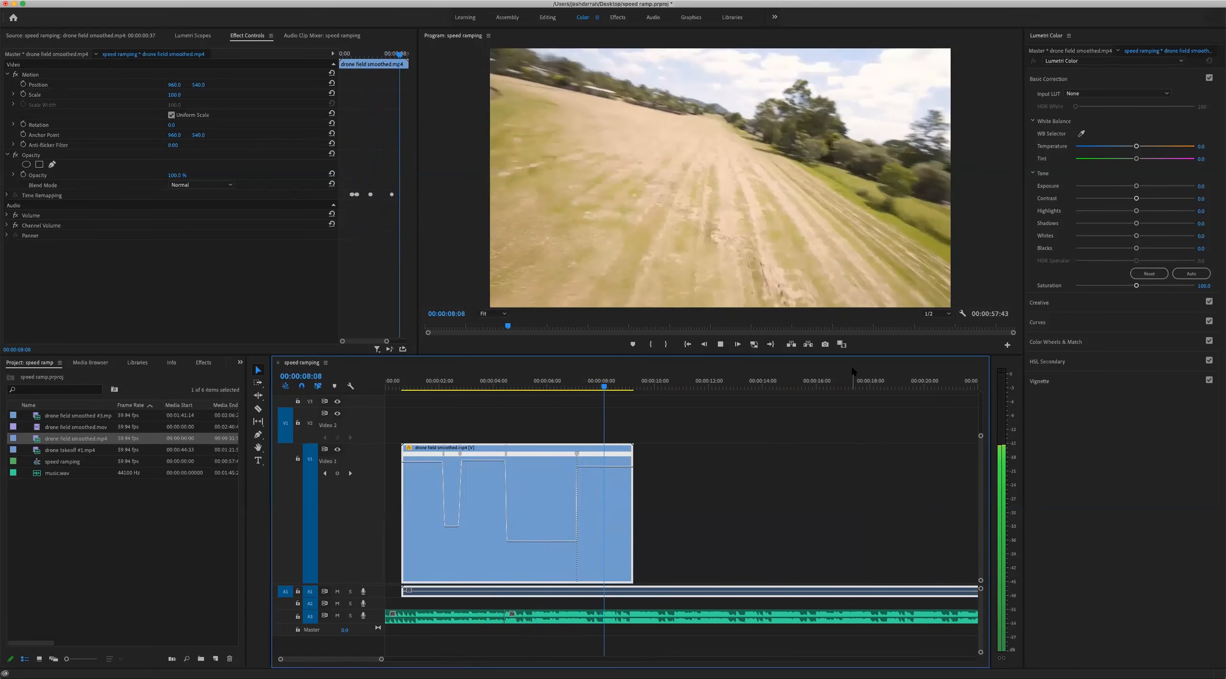
key(space)
Raise the speed of the drone clip's last section slightly and return the playhead to the keyframe at 00:00:07:07
key(equal)
key(equal)
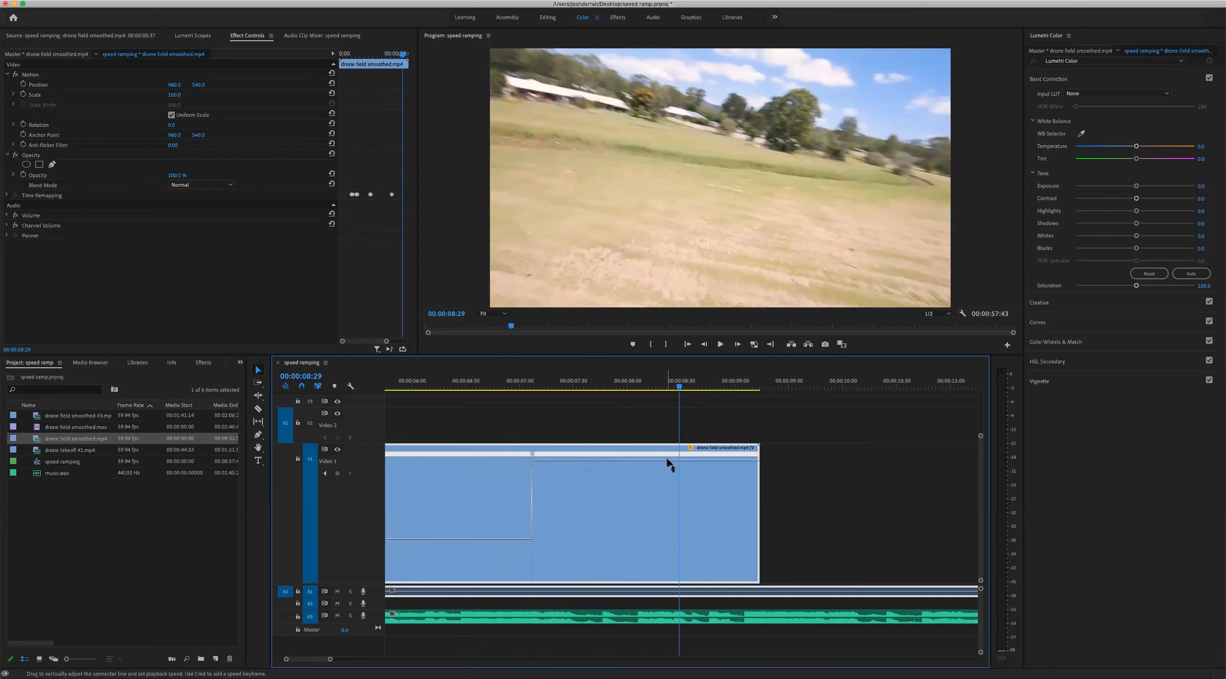
drag(668, 456, 668, 445)
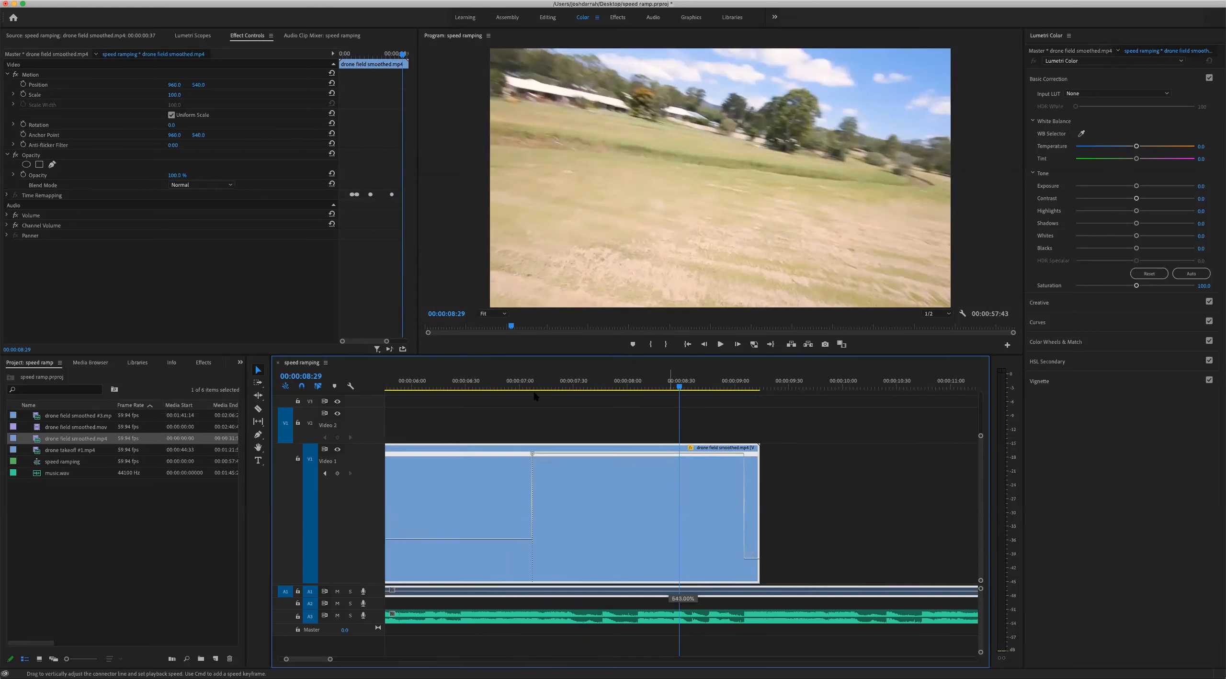
click(531, 385)
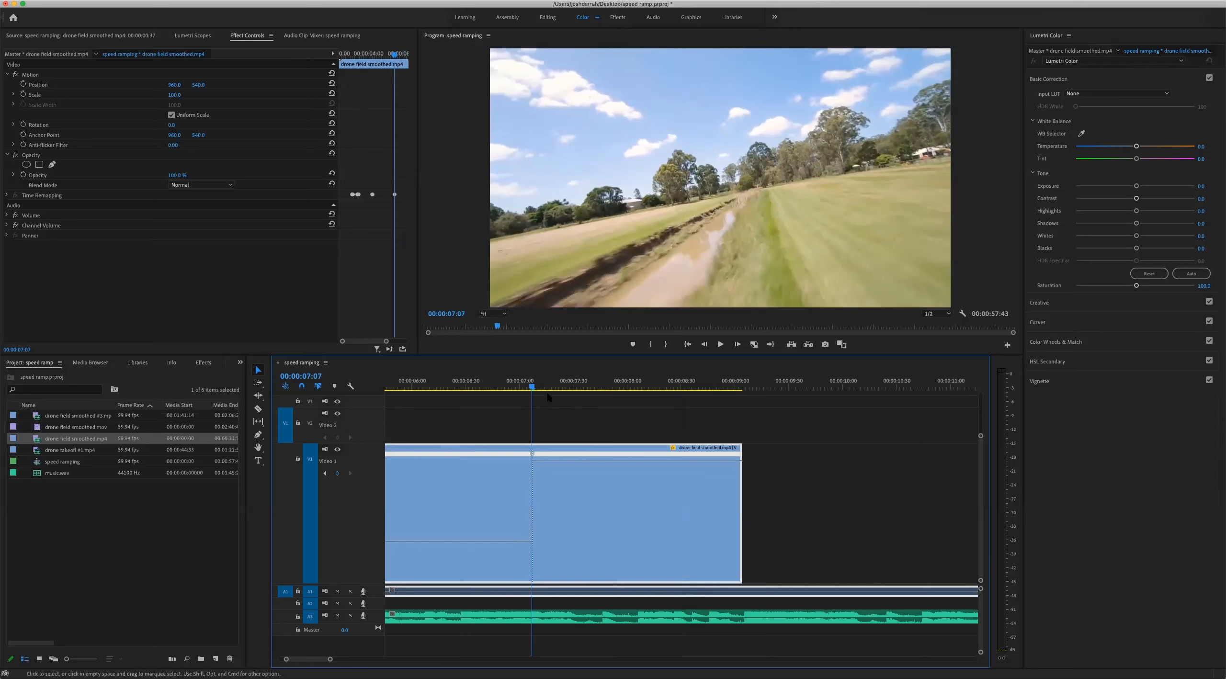
key(minus)
key(minus)
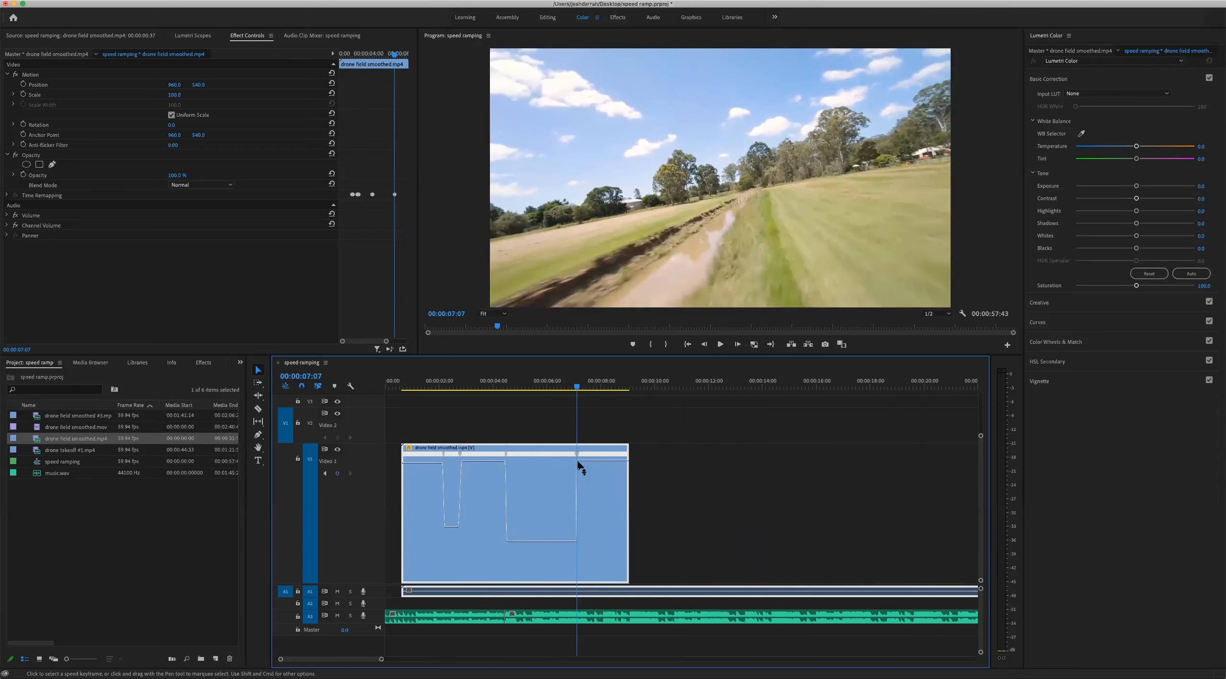
Play from the first slow section through the final fast section to review the faster ending
click(480, 383)
click(455, 383)
key(space)
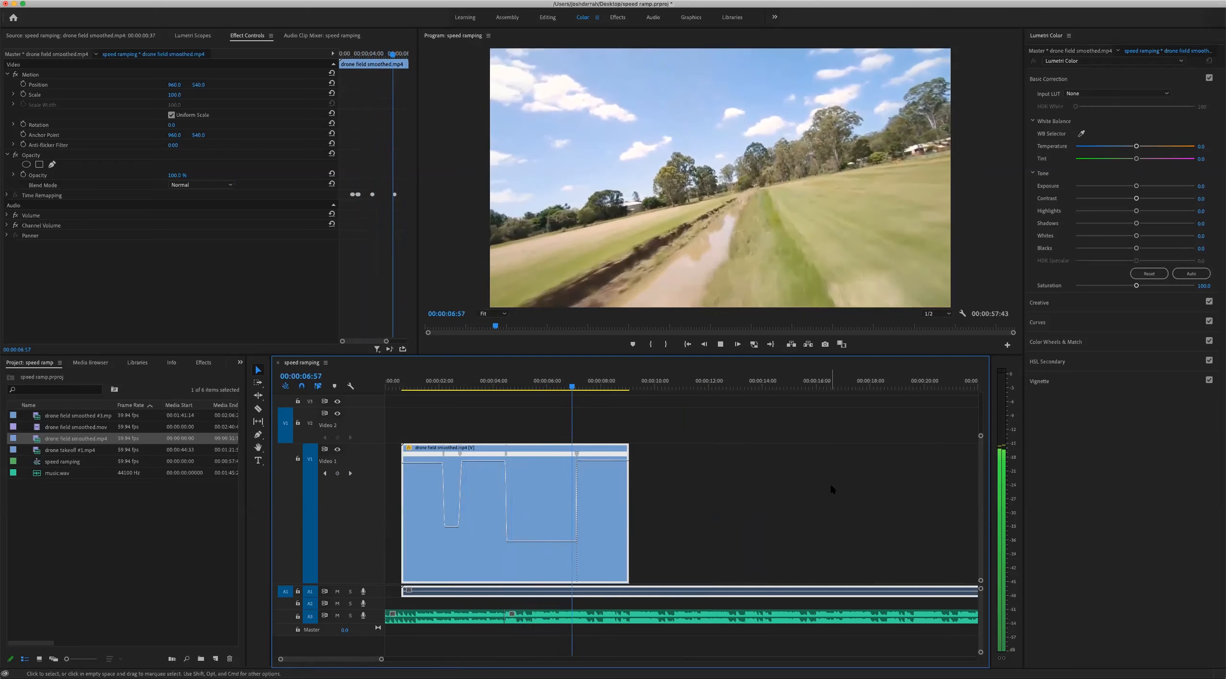
key(space)
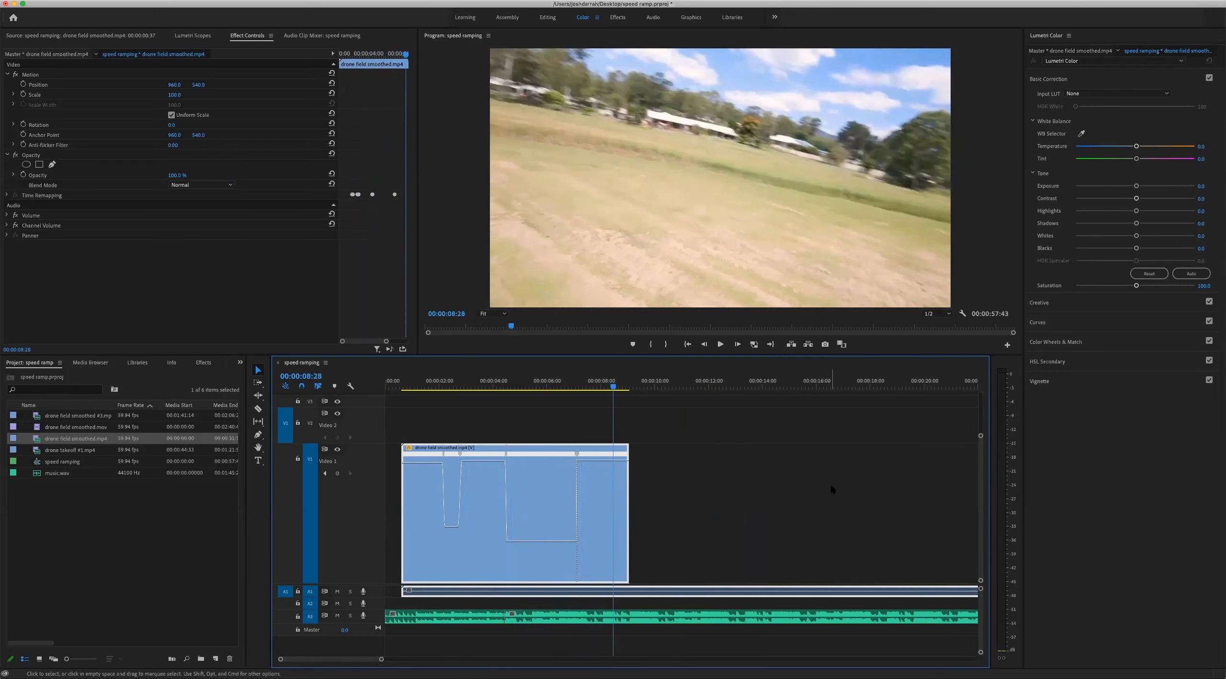
Examine the eased slow-down ramp at 00:00:04:29 up close against the music cut
click(508, 375)
key(equal)
key(equal)
key(equal)
key(equal)
key(equal)
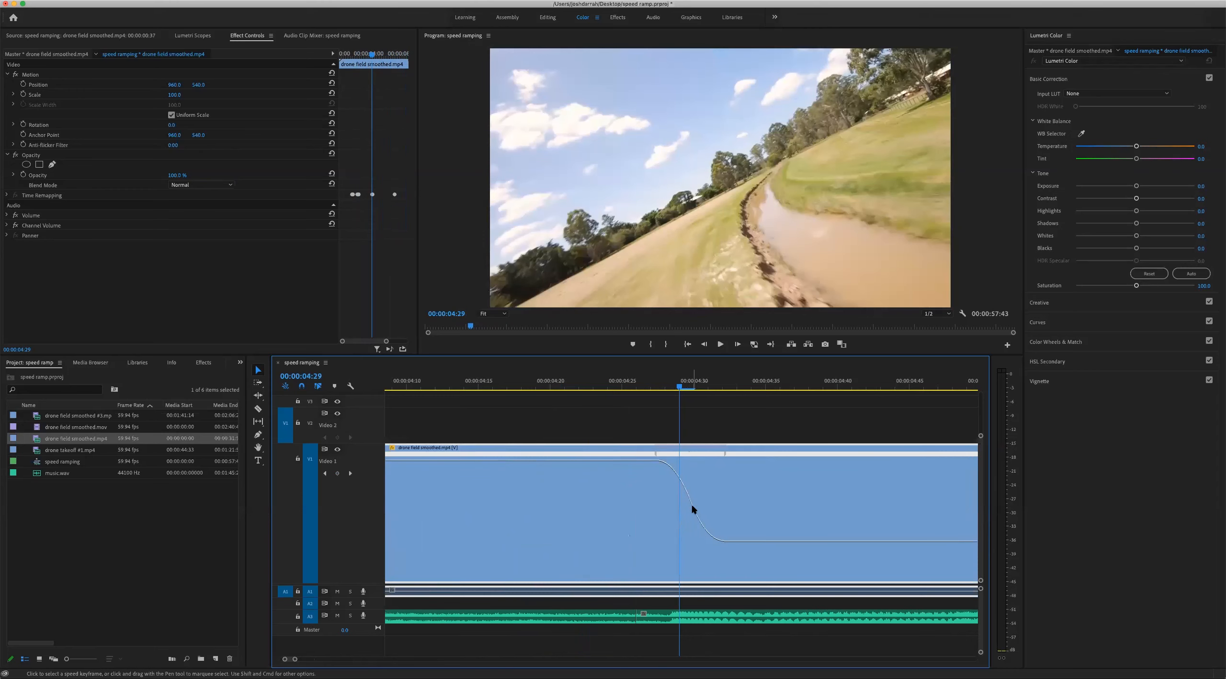
key(minus)
key(minus)
key(minus)
key(minus)
key(minus)
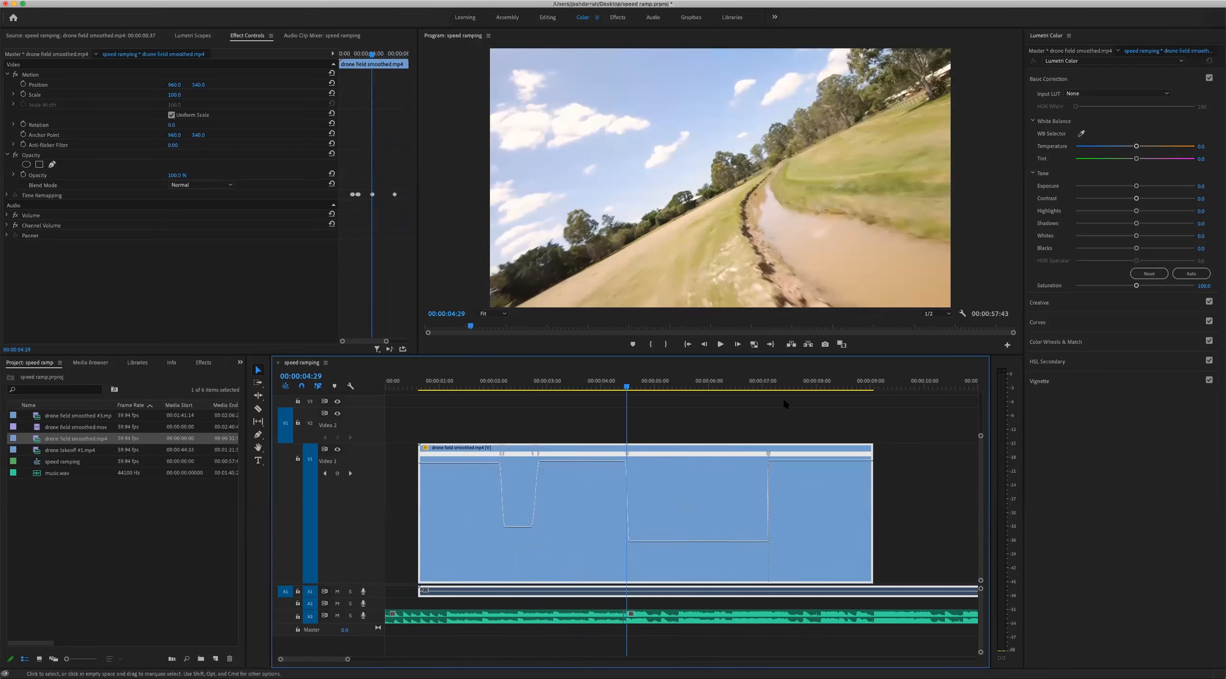
Inspect the speed-up ramp near 00:00:07:05 and increase the speed of the section following it a little more
click(768, 383)
key(equal)
key(equal)
key(equal)
key(equal)
key(equal)
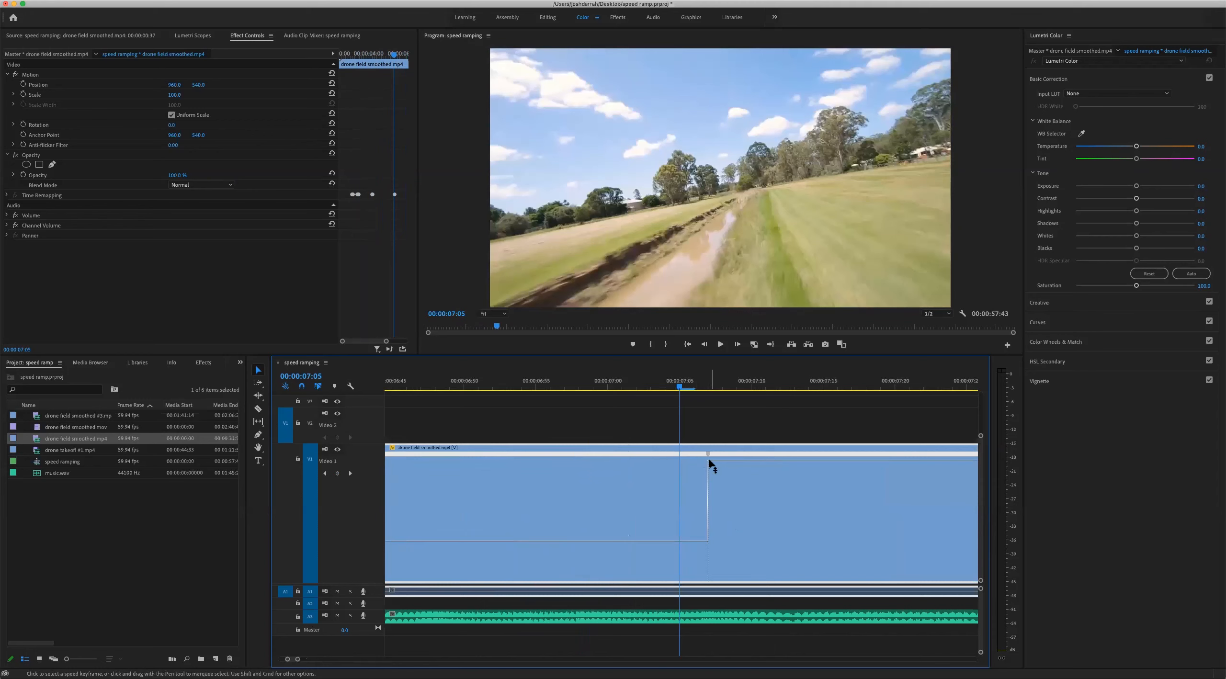
key(minus)
key(minus)
key(minus)
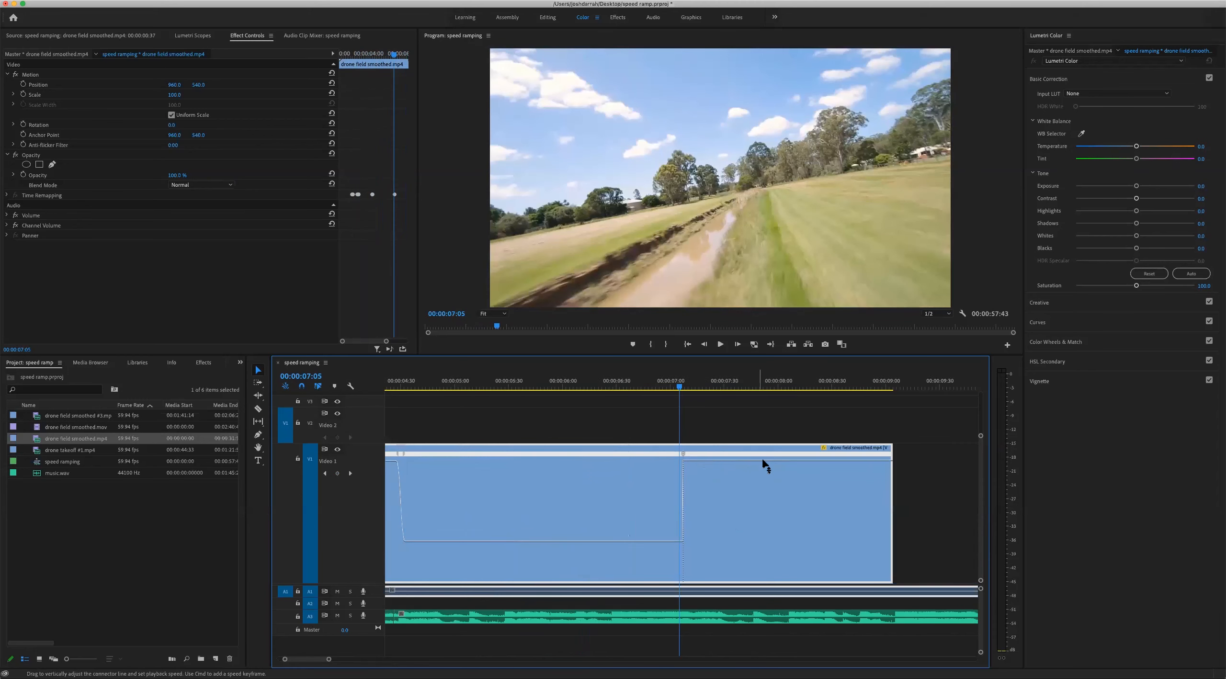
drag(766, 455, 766, 450)
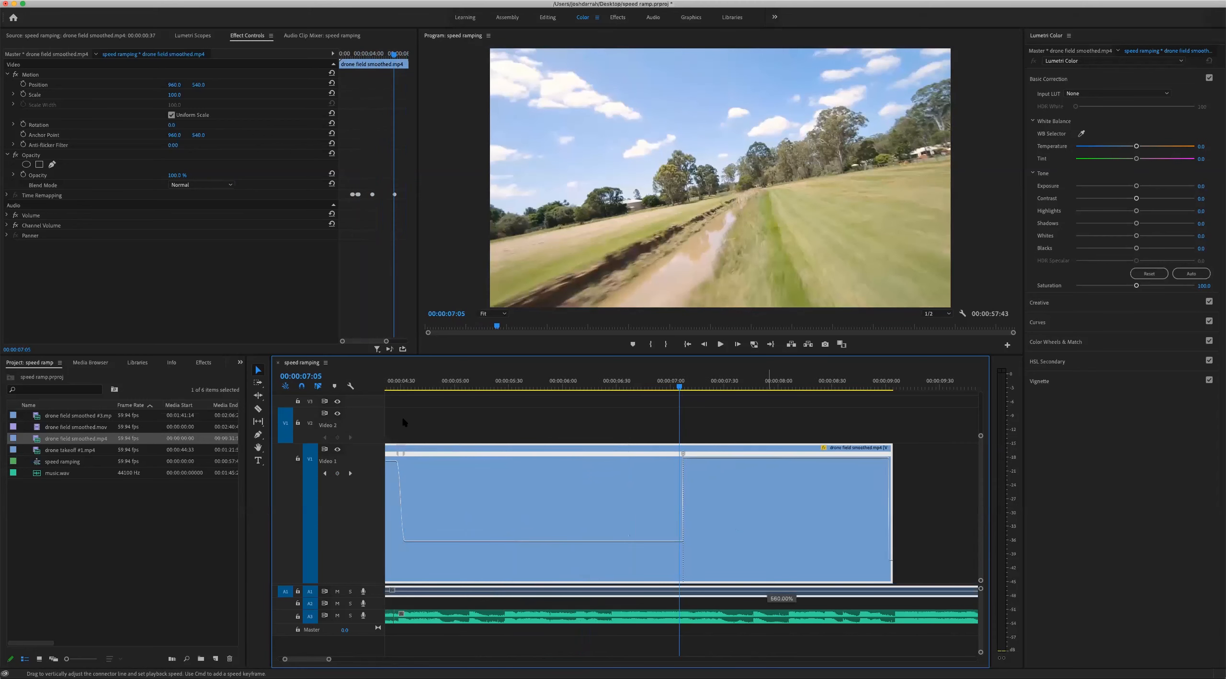
Search the effects for "cross" and apply Cross Dissolve to the end of the drone clip
click(203, 362)
click(88, 376)
text(cross)
drag(32, 531, 887, 464)
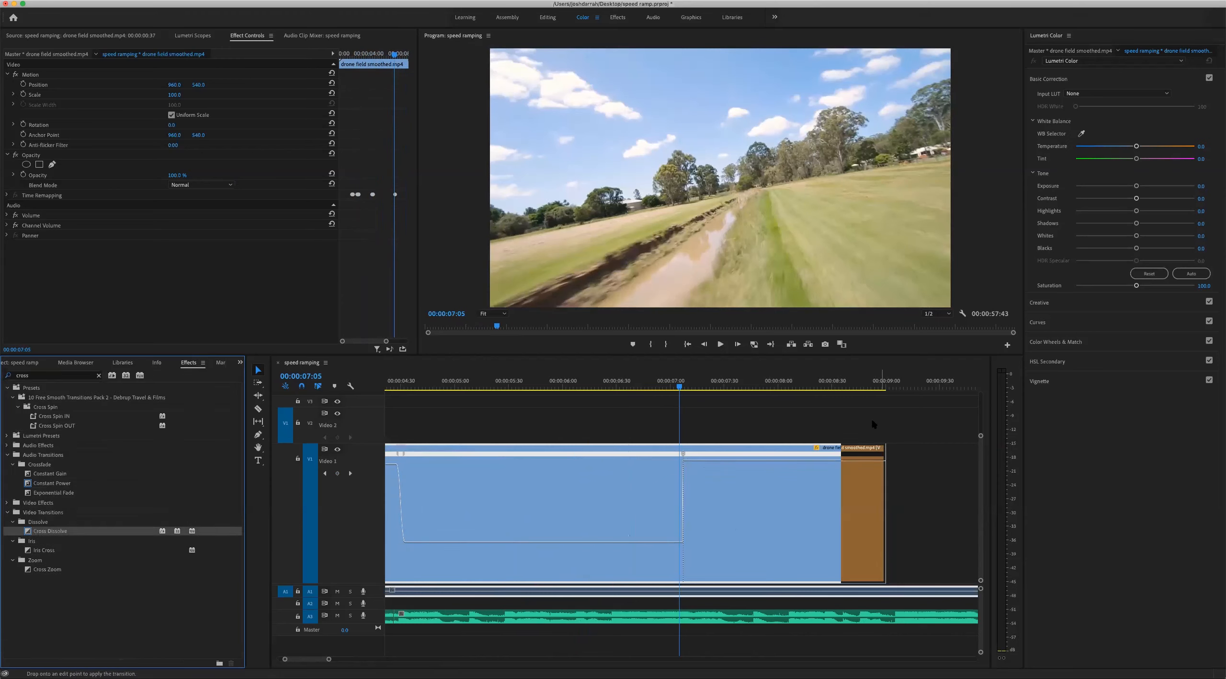
click(872, 420)
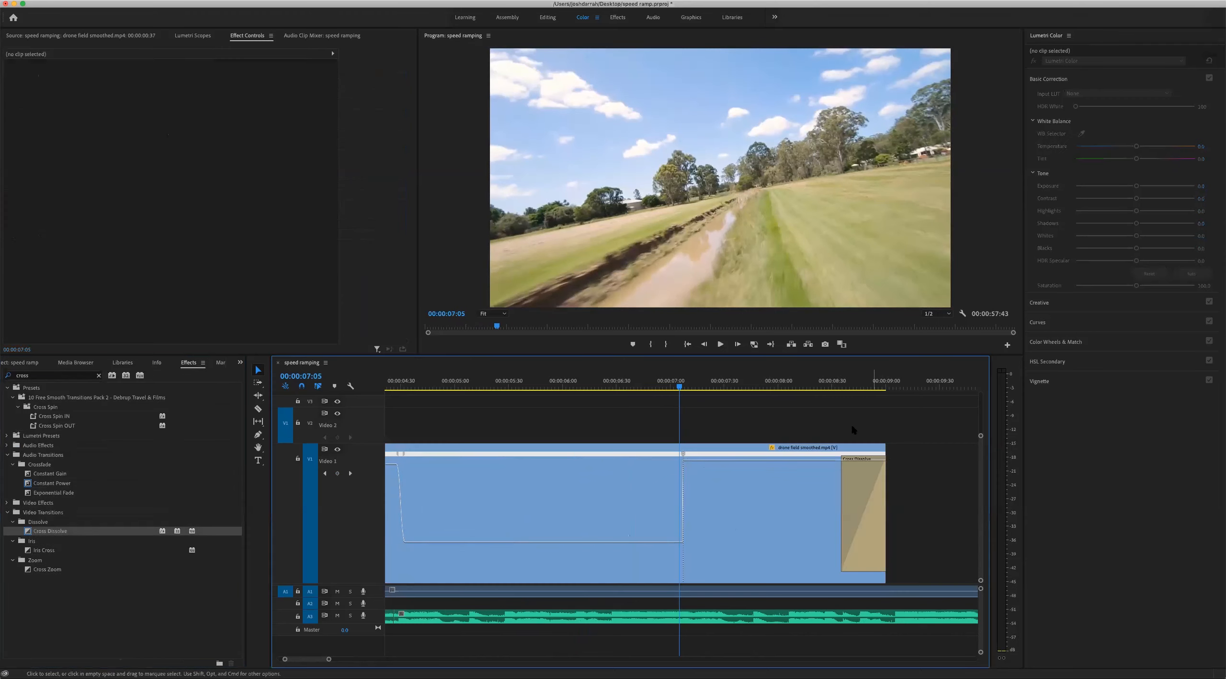
Cut the music track at 00:00:01:08 and delete the part before the cut
key(minus)
key(minus)
key(minus)
drag(417, 387, 398, 389)
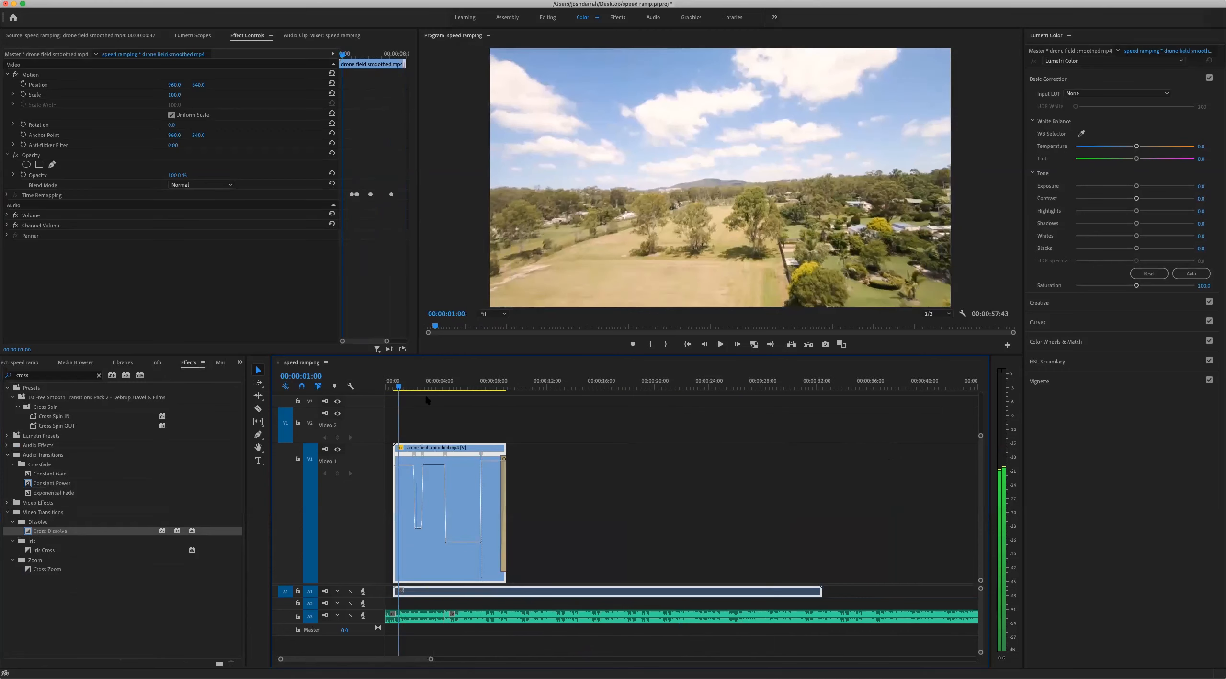
key(equal)
key(equal)
key(equal)
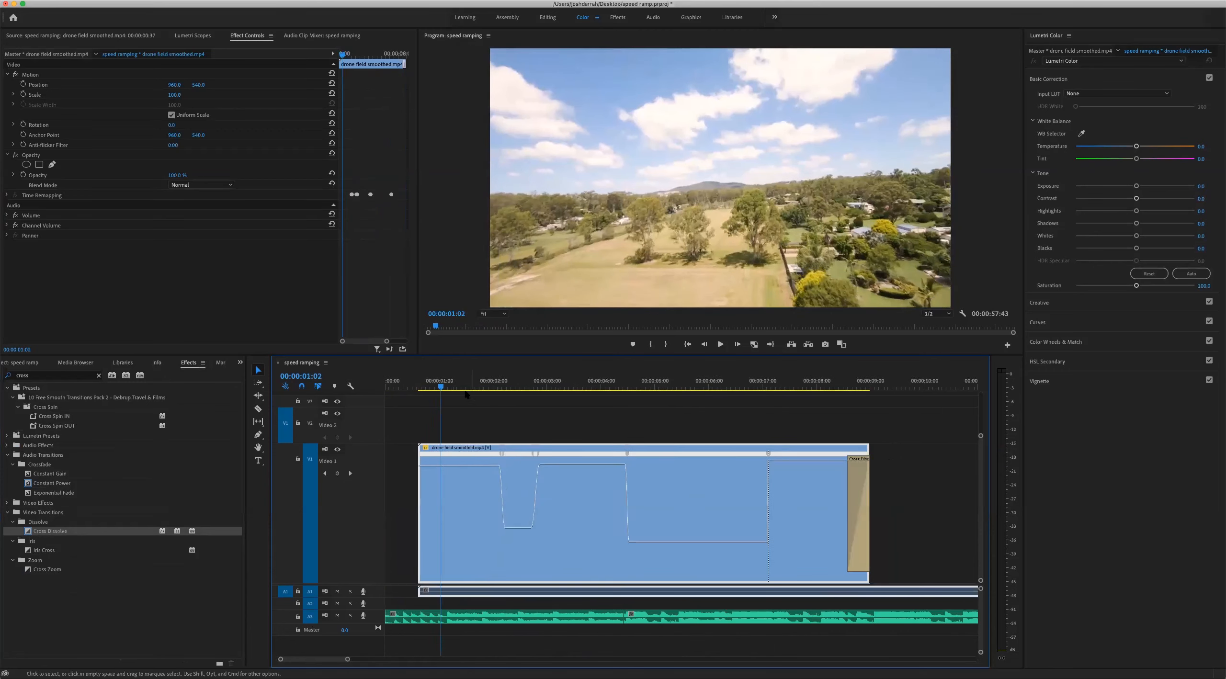
click(508, 384)
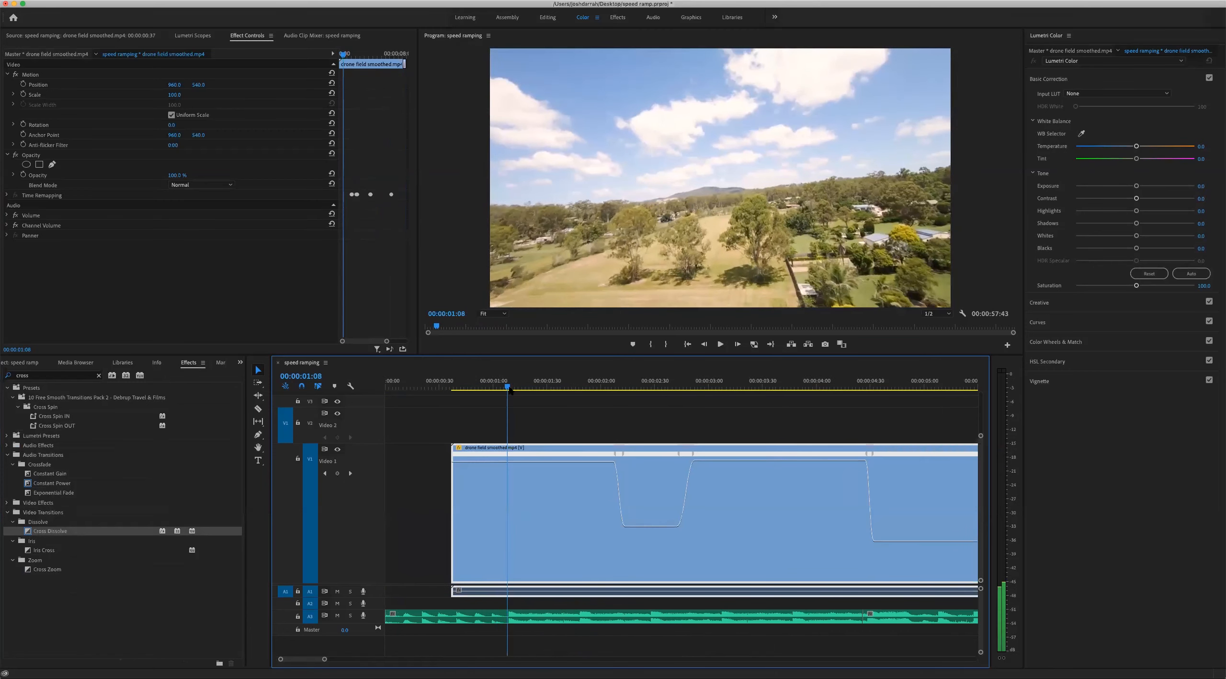
click(557, 616)
key(super+k)
key(Delete)
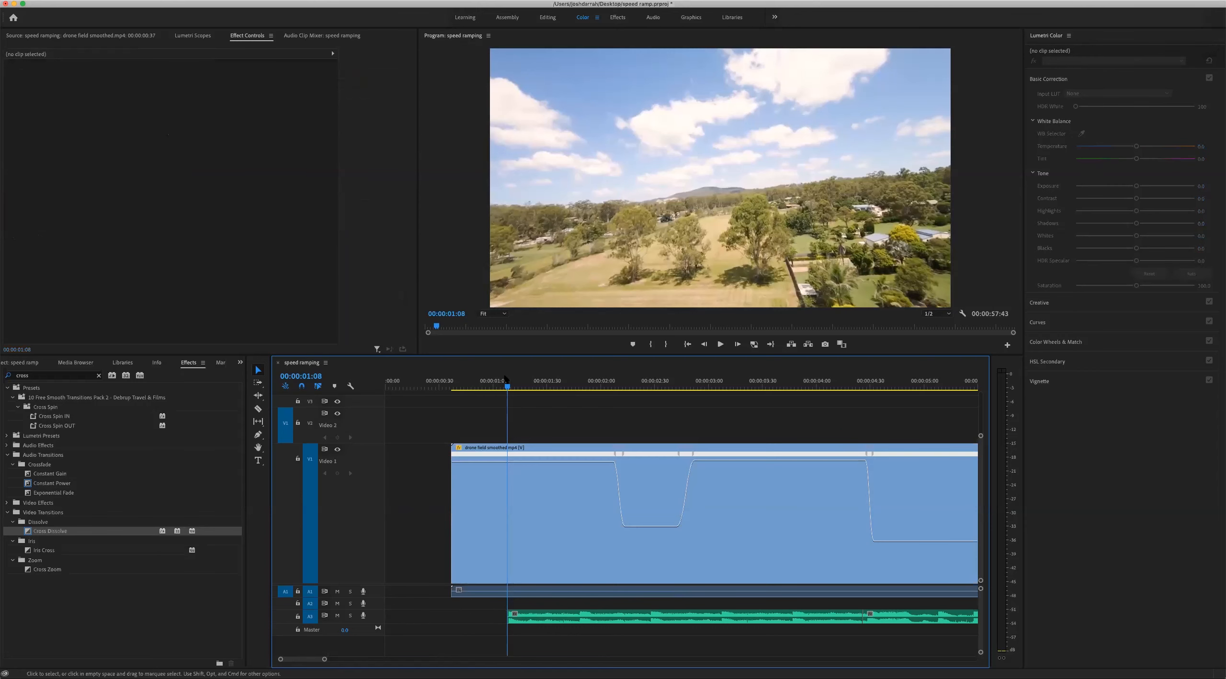
Cut the drone clip at 00:00:01:08 and delete its section before the cut
click(539, 533)
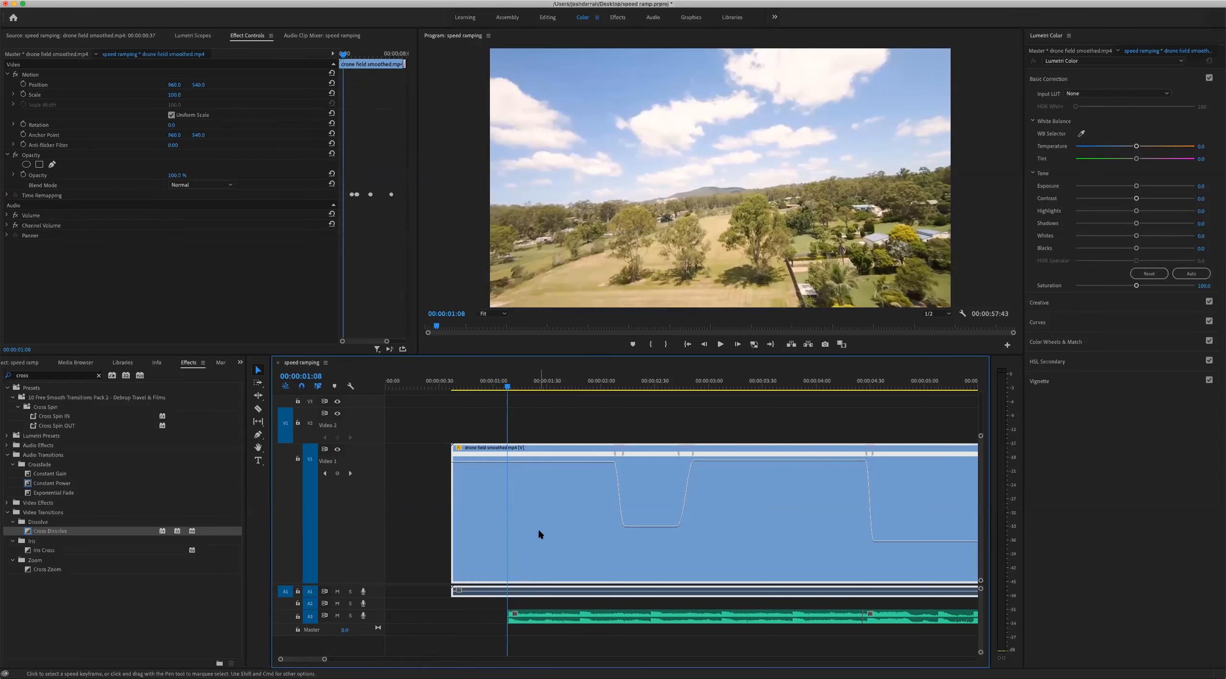
key(super+k)
key(Delete)
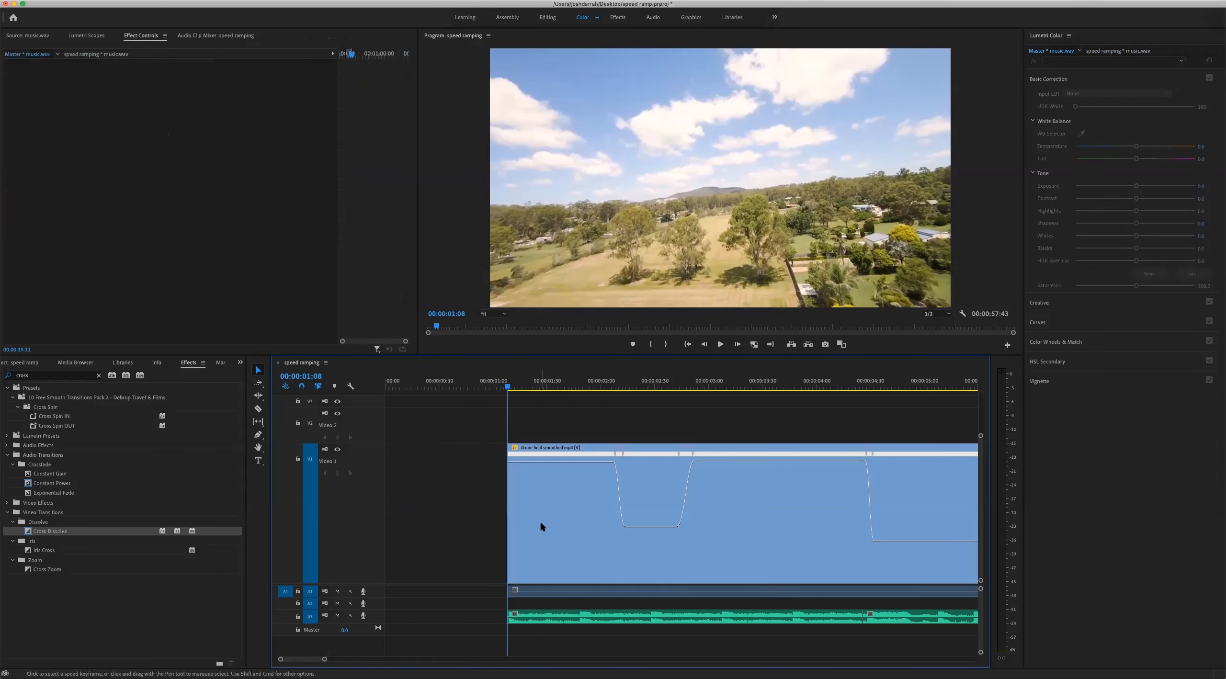
Move the trimmed drone clip and music to the start of the sequence and play it from 00:00:00:00
key(minus)
key(minus)
drag(672, 407, 392, 568)
drag(413, 385, 373, 387)
click(744, 441)
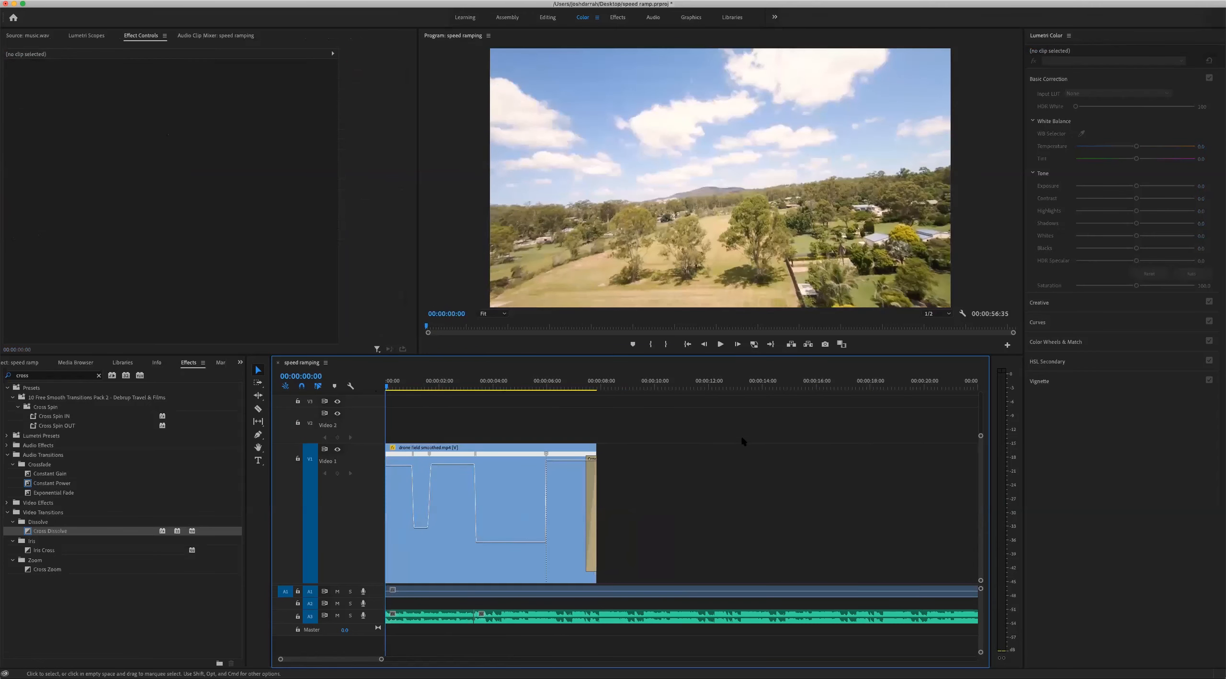
key(space)
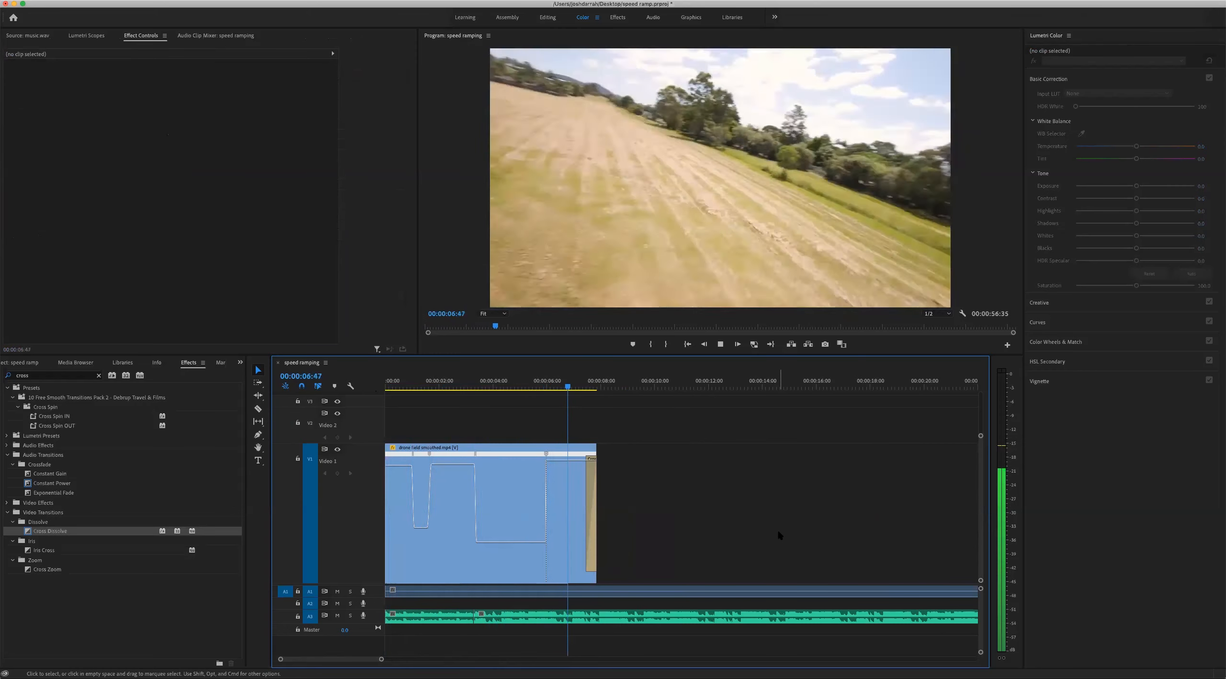
key(space)
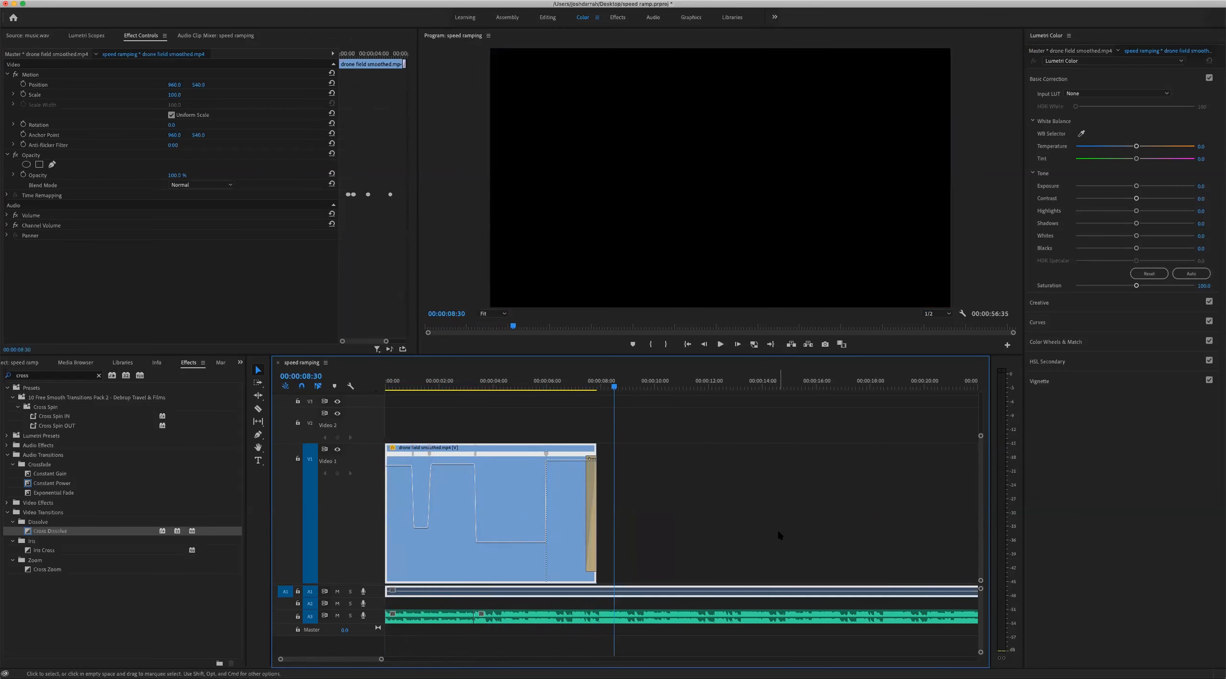
Trim the drone clip's end back to about 00:00:07:27 and lengthen its Cross Dissolve to 00:00:00:48
click(589, 382)
key(equal)
key(equal)
key(equal)
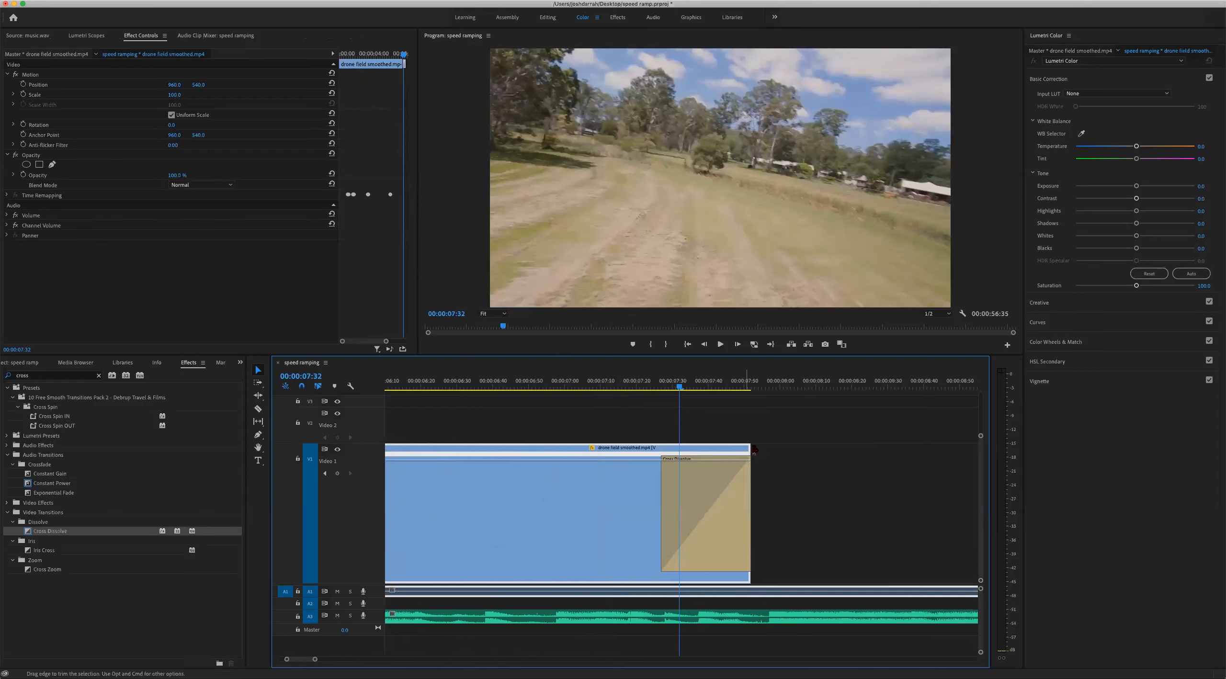
drag(747, 450, 655, 468)
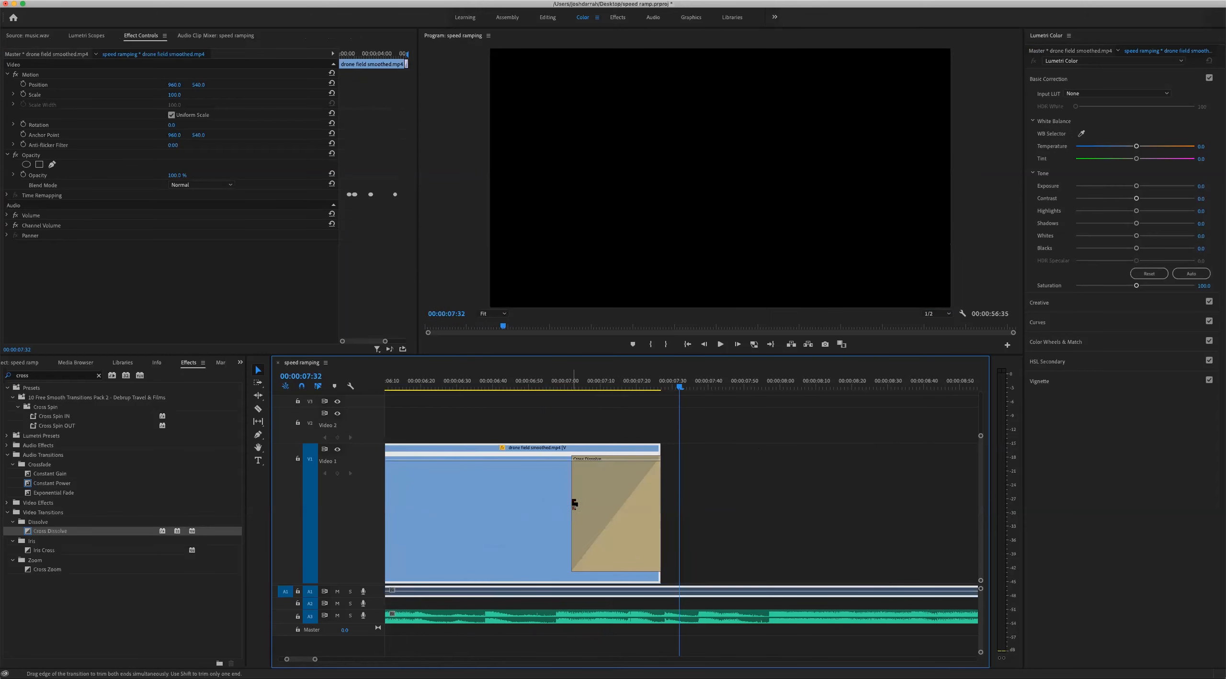
drag(573, 504, 490, 503)
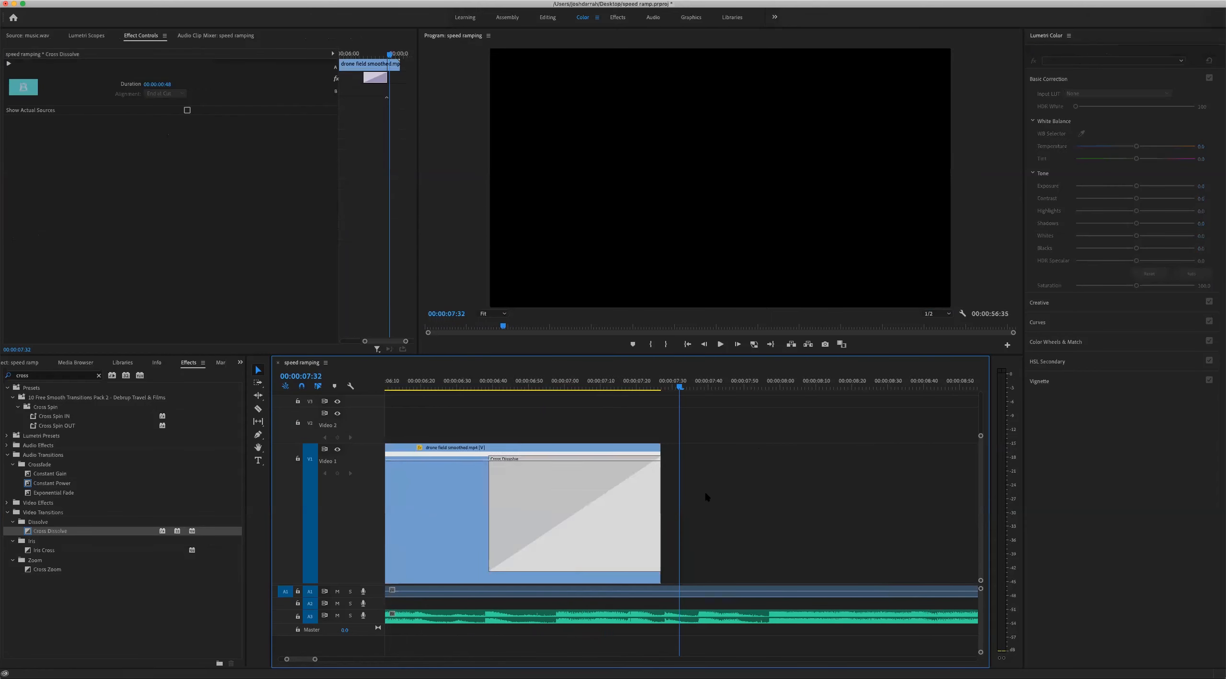
Play the whole sequence from 00:00:00:00 to review the ramps, the music and the longer fade-out
key(minus)
key(minus)
key(minus)
key(minus)
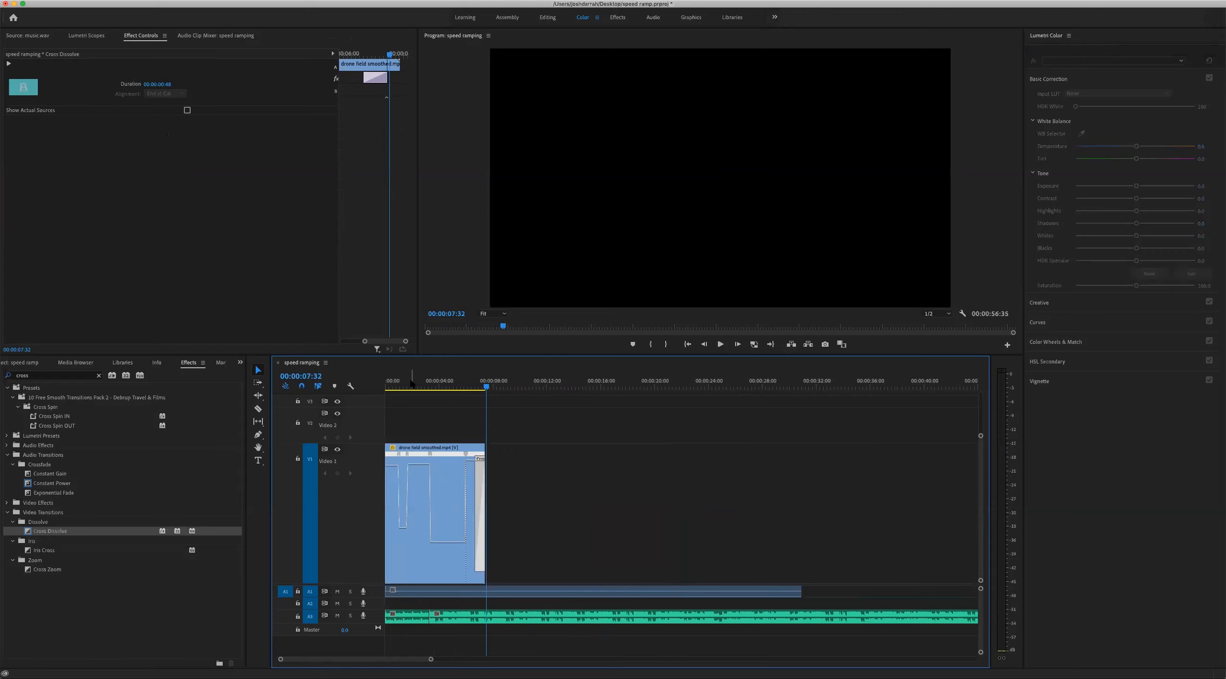
drag(410, 384, 379, 388)
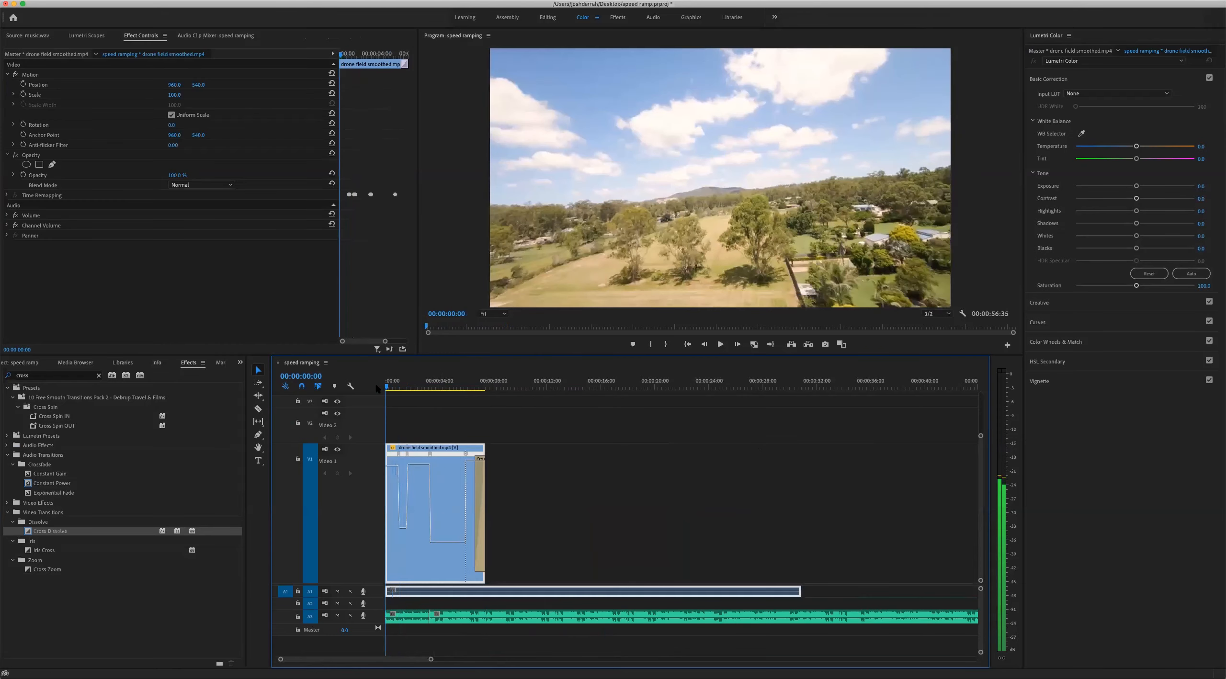
key(space)
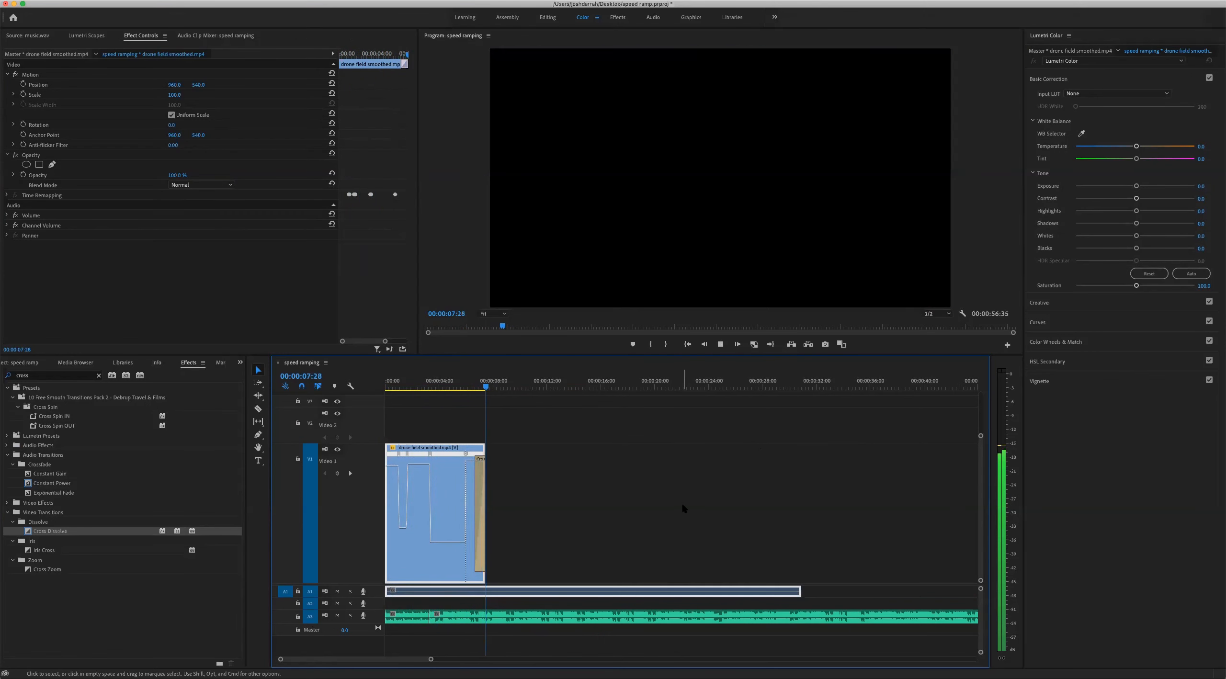
key(space)
click(554, 505)
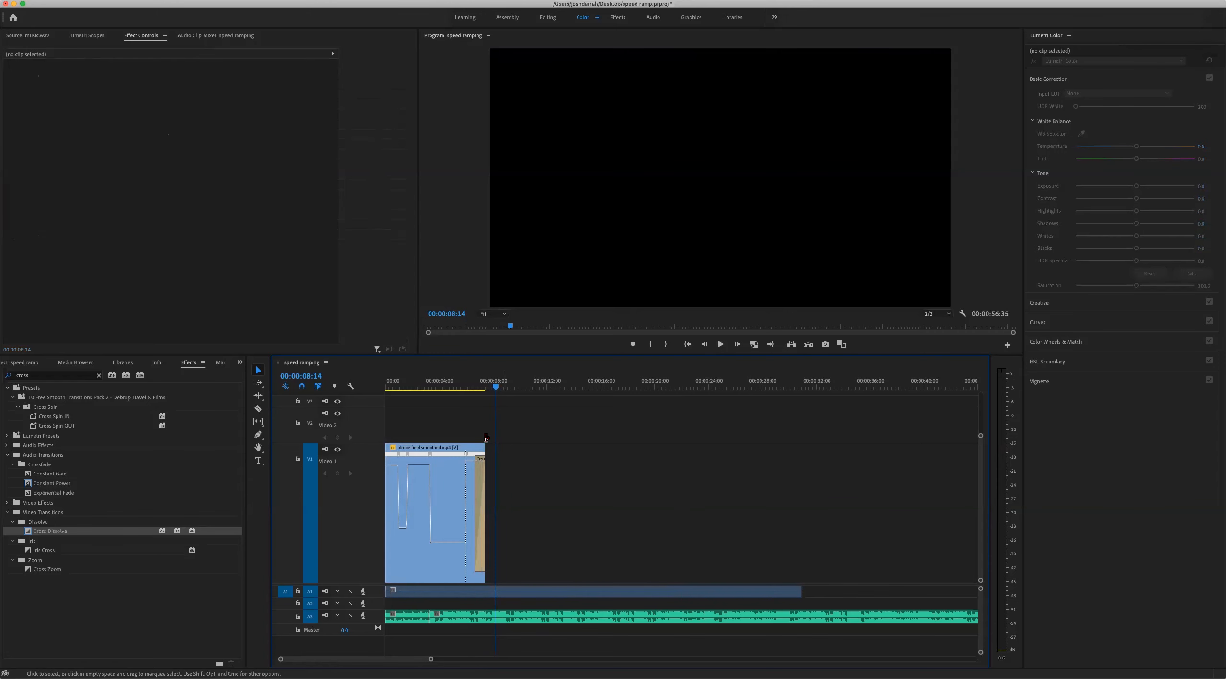
Add drone takeoff #1.mp4 from the project to Video 1 after the drone field clip, starting at about 00:00:08:40
click(456, 378)
key(equal)
key(equal)
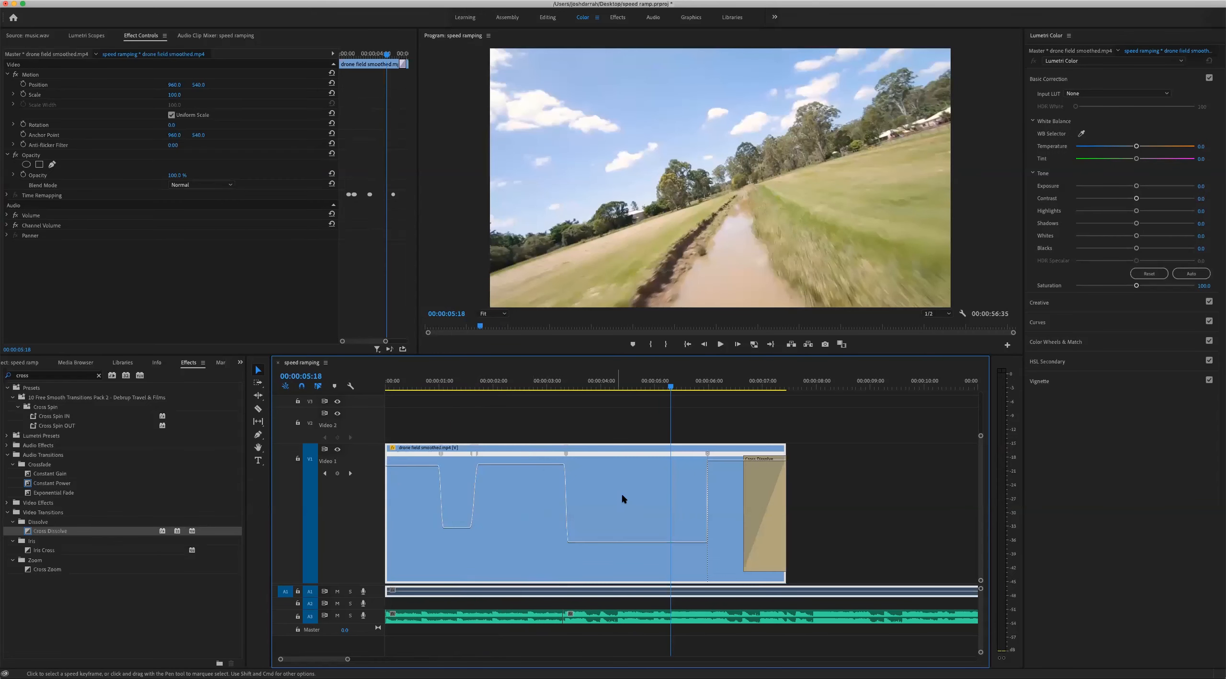
click(240, 363)
click(261, 373)
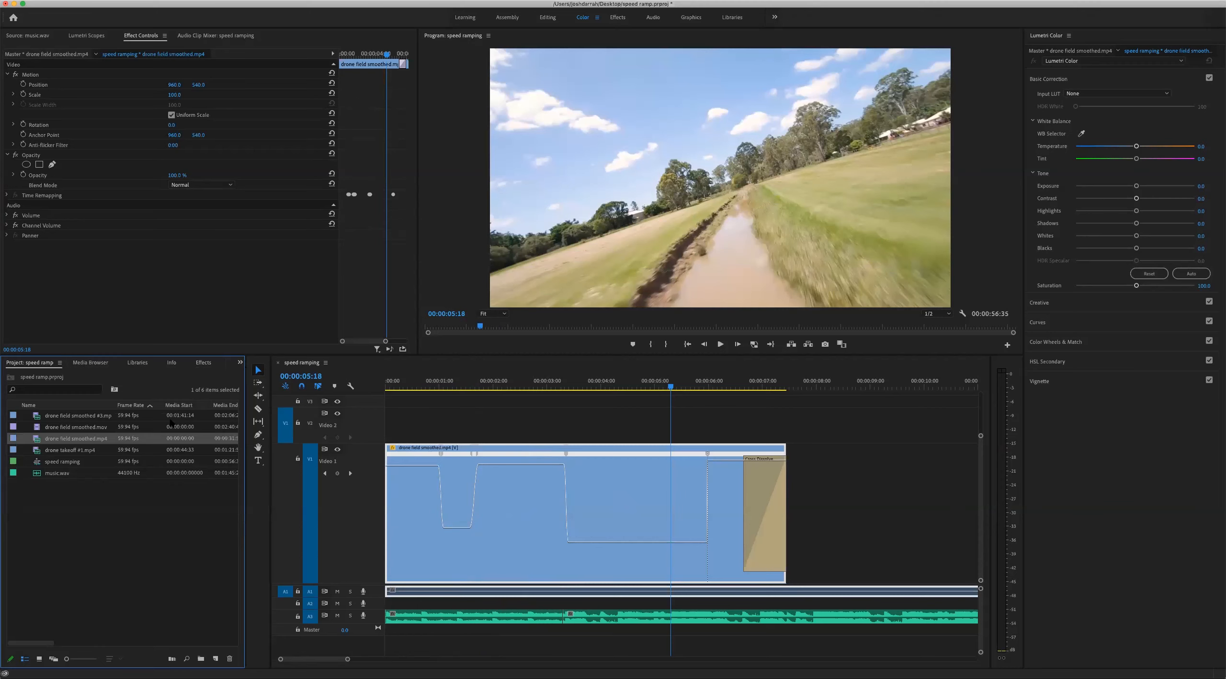
click(50, 450)
drag(46, 449, 857, 495)
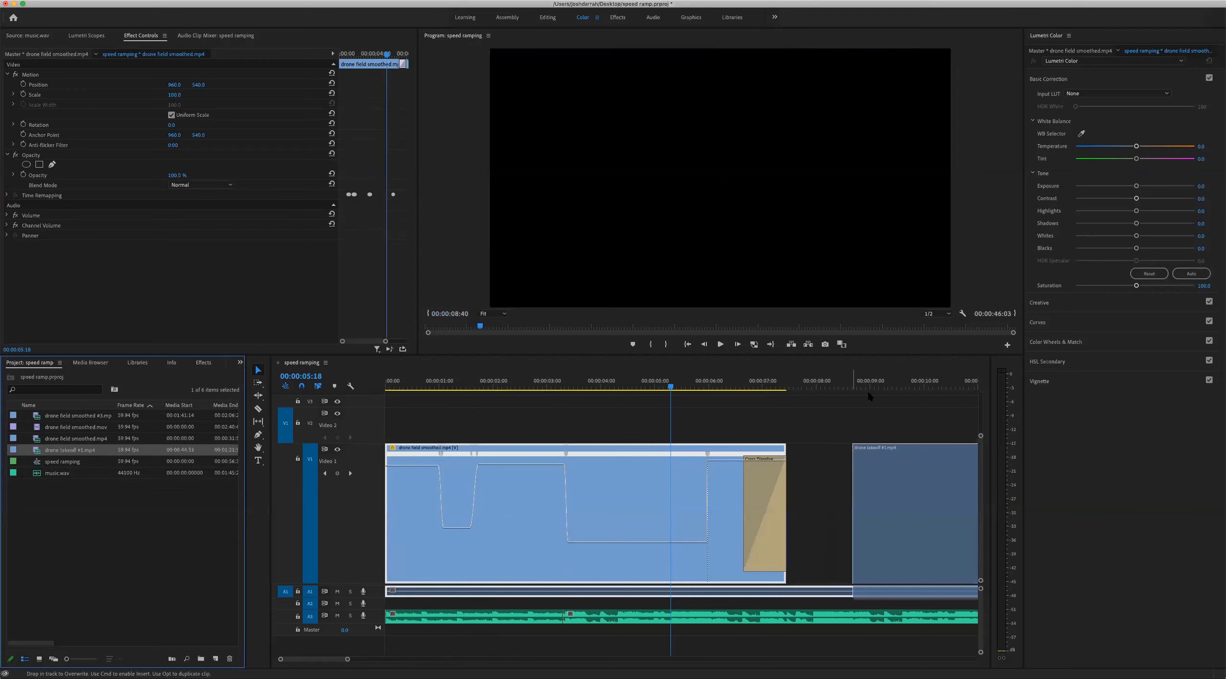
drag(868, 396, 869, 395)
Scrub through the drone takeoff clip up to 00:00:34:49 to examine its footage
click(894, 385)
key(minus)
key(minus)
drag(577, 381, 844, 366)
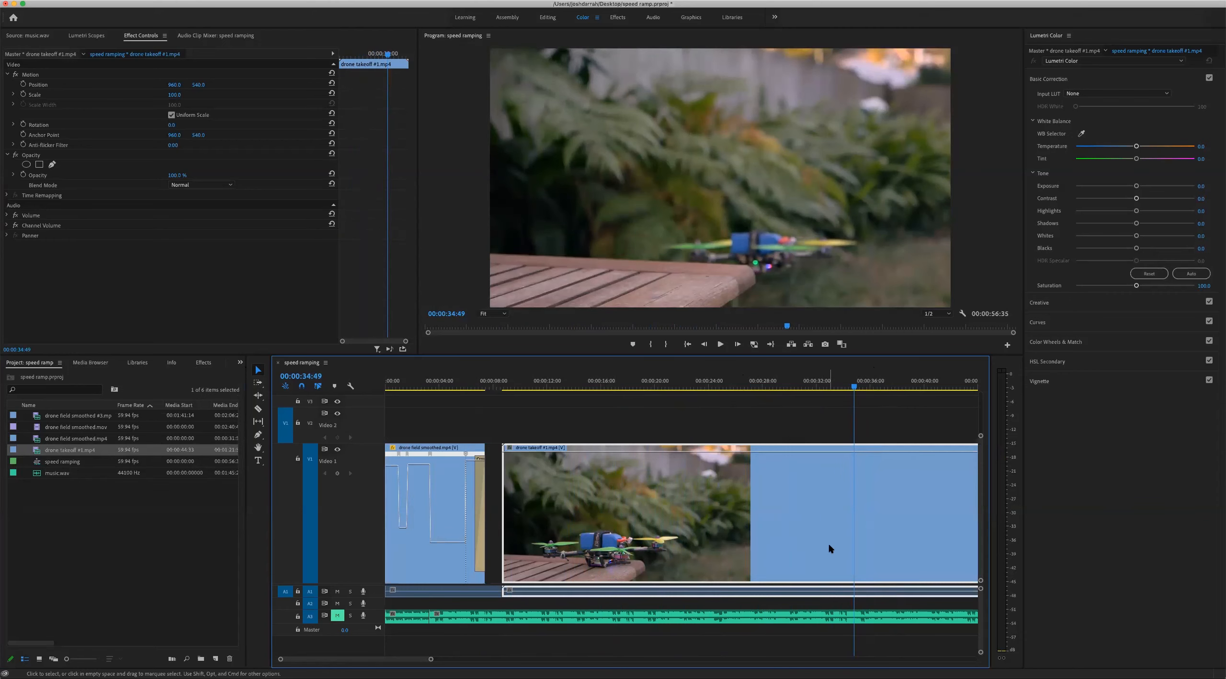
Show the Time Remapping speed keyframe line on the drone takeoff #1.mp4 clip
scroll(830, 549, right, 5)
right_click(741, 494)
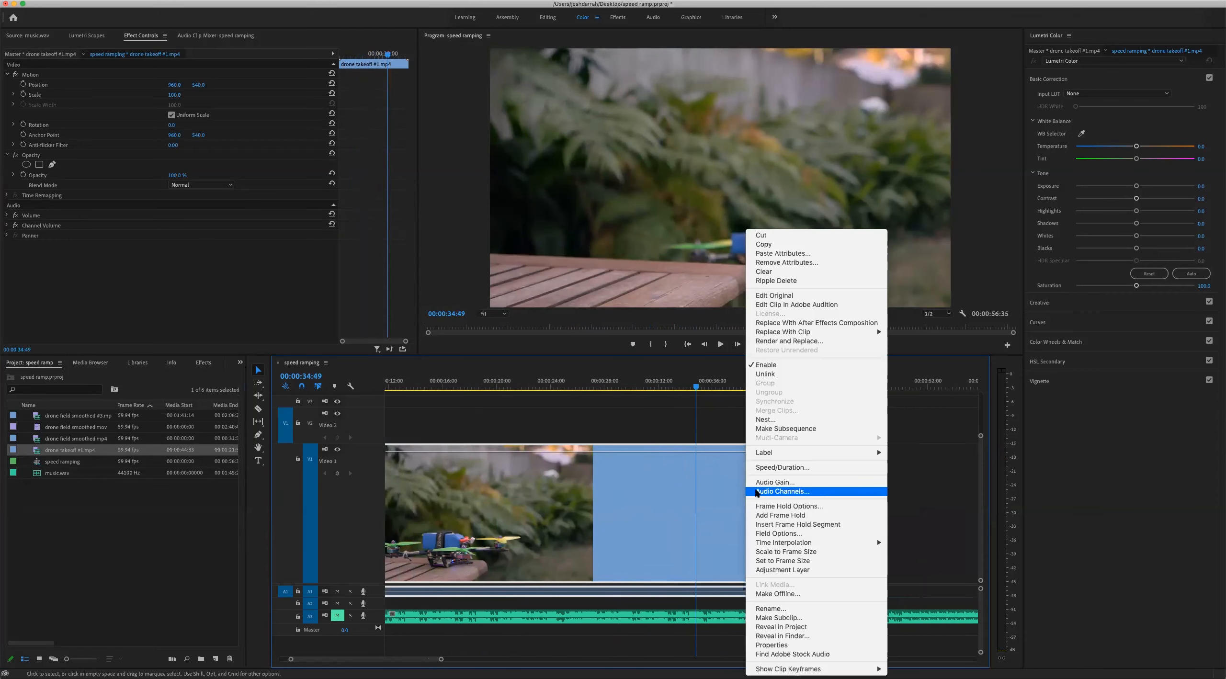
mouse_move(795, 669)
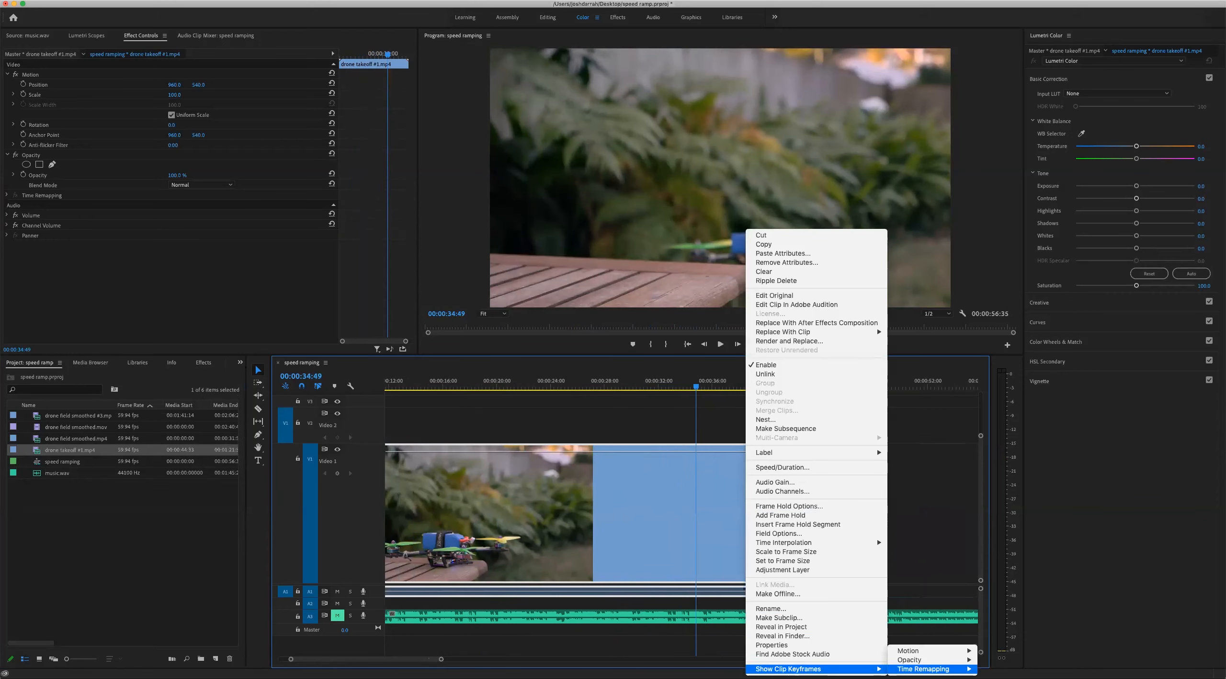
click(997, 668)
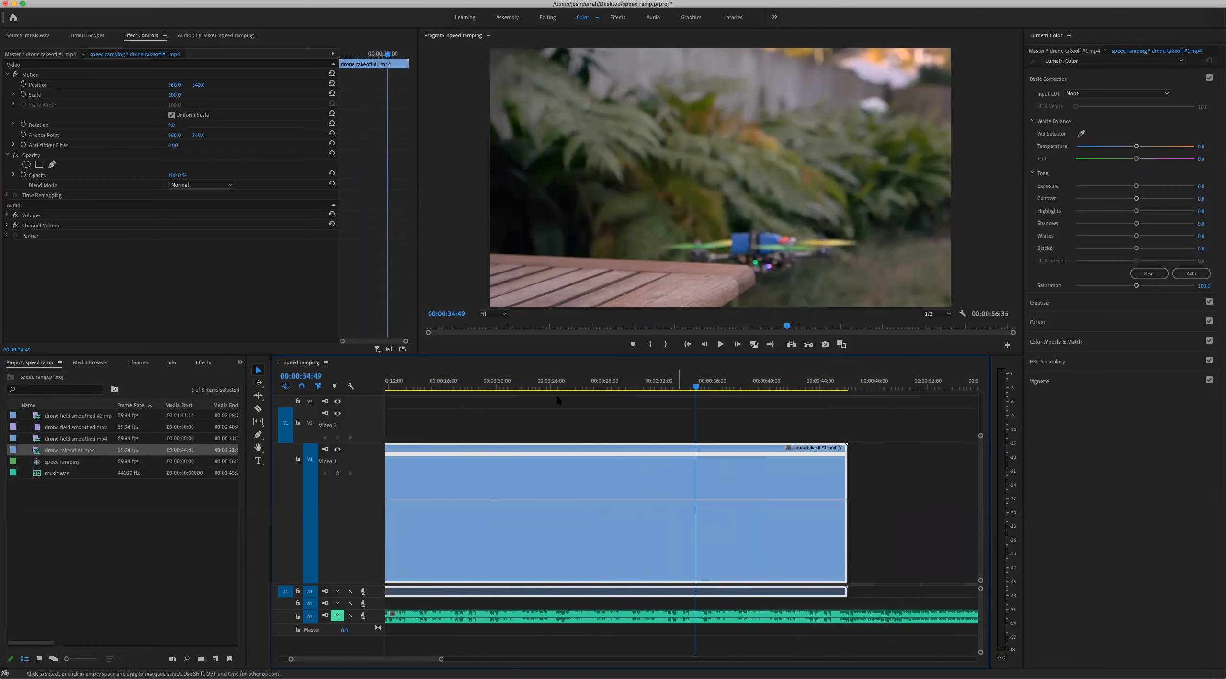
Add a speed keyframe at 00:00:34:49 on the takeoff clip and raise the speed before it until the keyframe falls at about 00:00:22
mouse_move(658, 387)
mouse_down()
mouse_move(626, 389)
mouse_move(743, 387)
mouse_move(673, 388)
mouse_up()
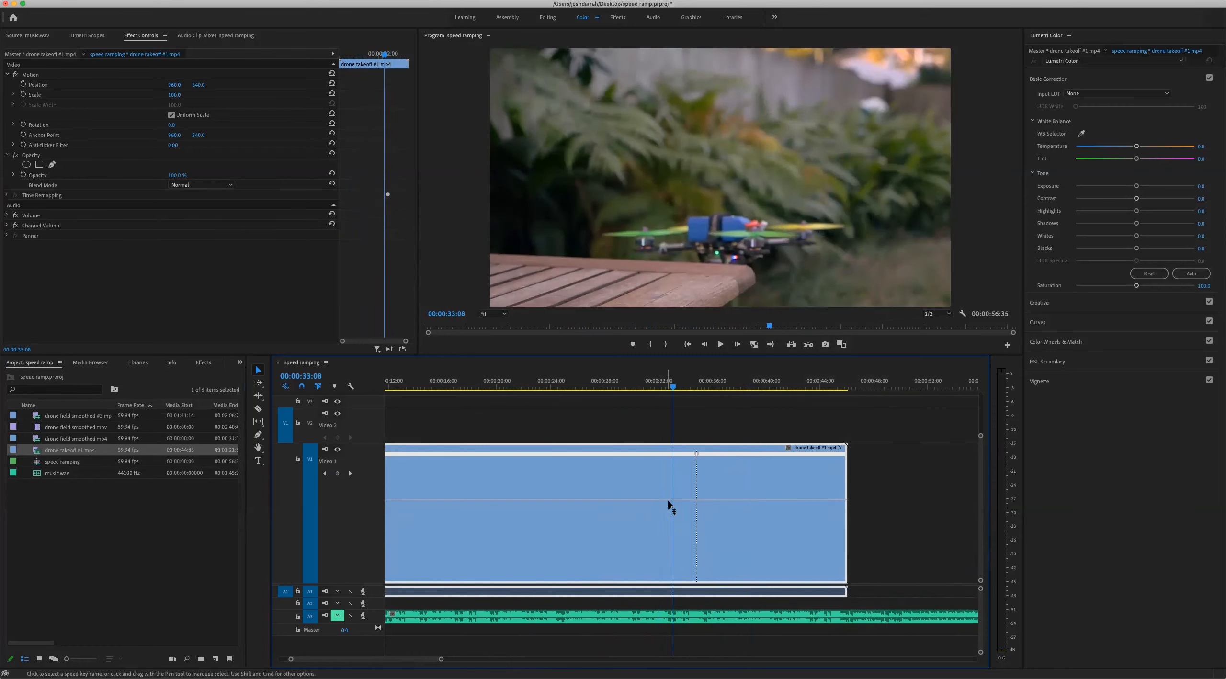
drag(663, 461, 660, 452)
drag(480, 386, 551, 389)
key(minus)
key(minus)
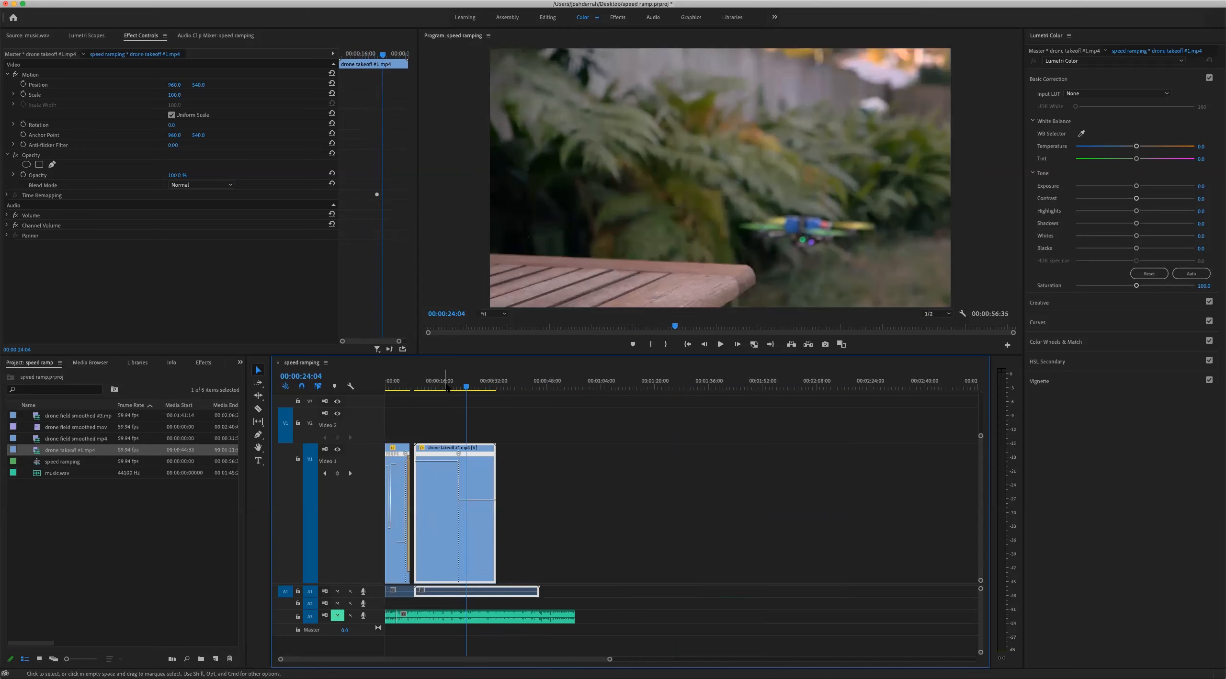
Play the takeoff clip from about 00:00:13:51 and again across the speed keyframe to review the change from fast to normal speed
drag(447, 387, 430, 387)
key(space)
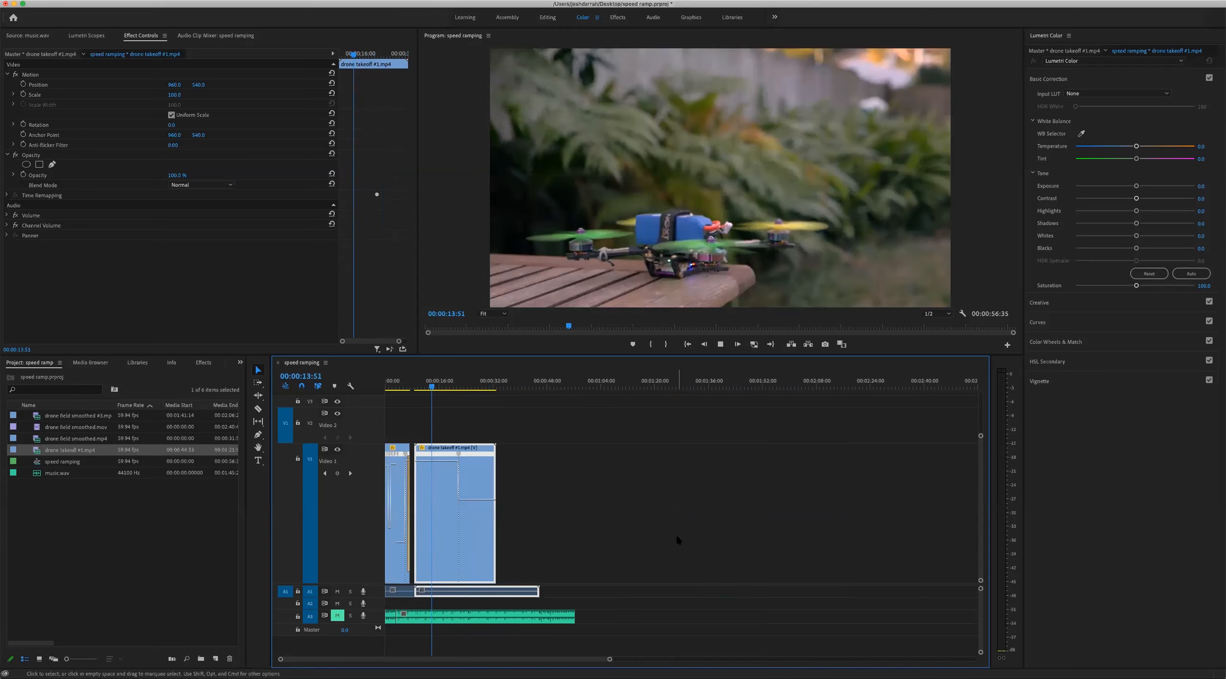
key(equal)
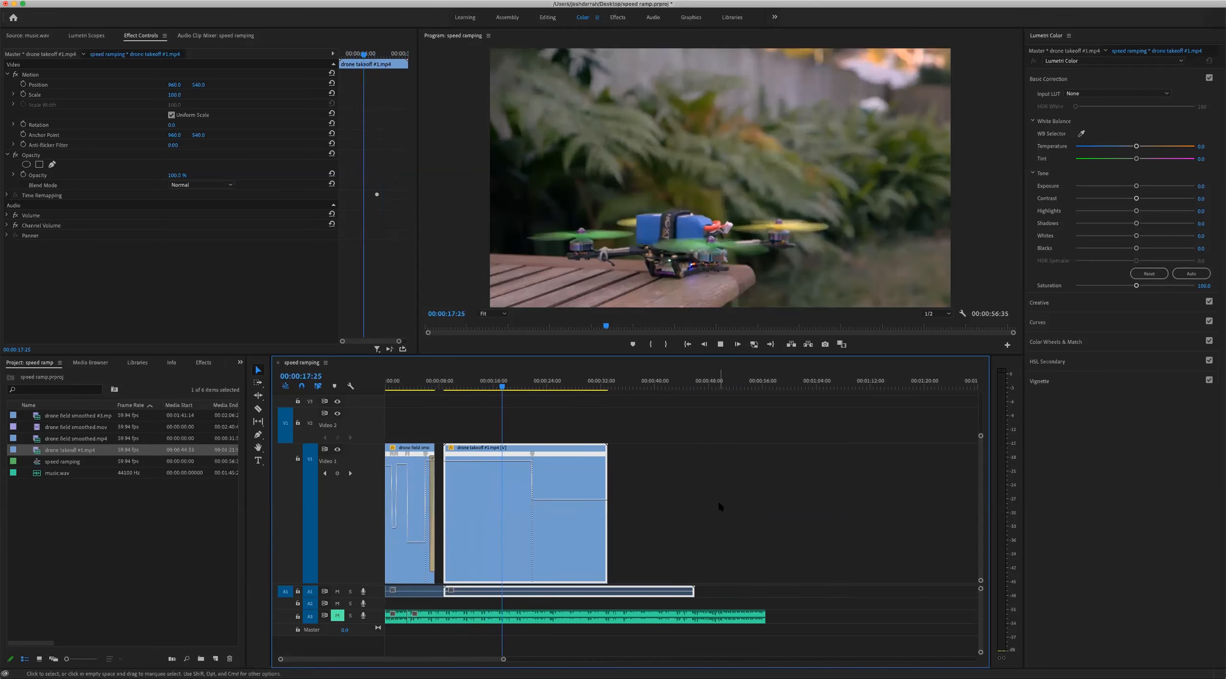
key(equal)
key(equal)
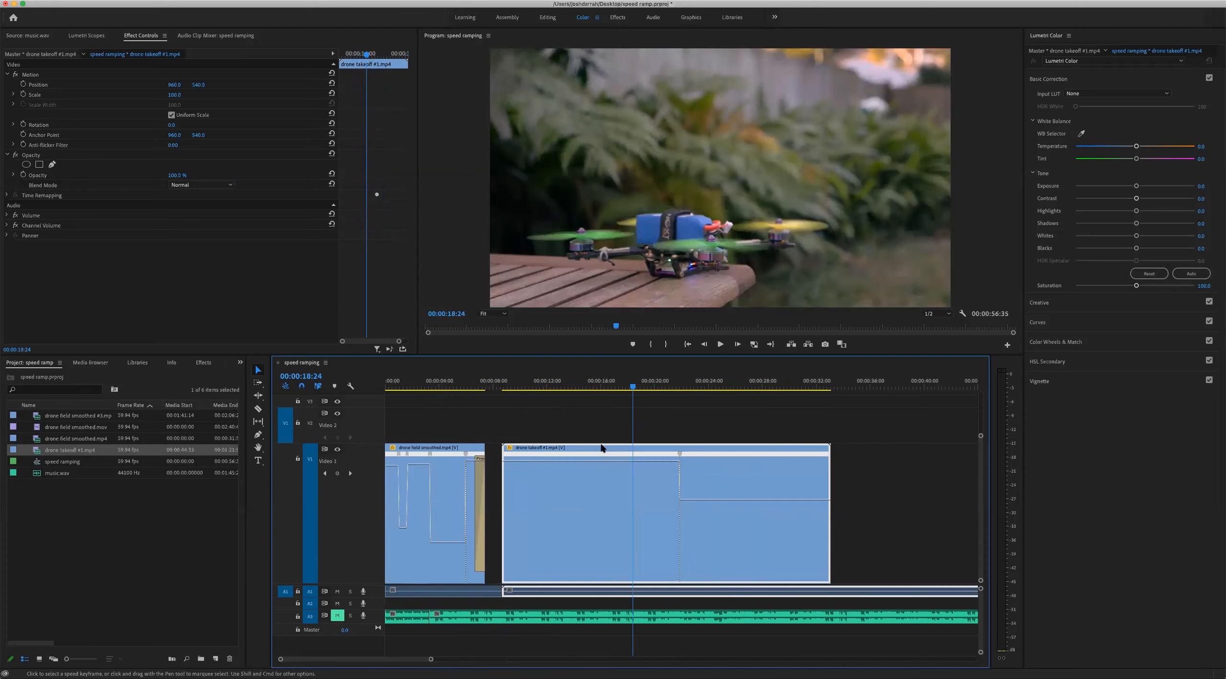
key(minus)
click(636, 388)
key(space)
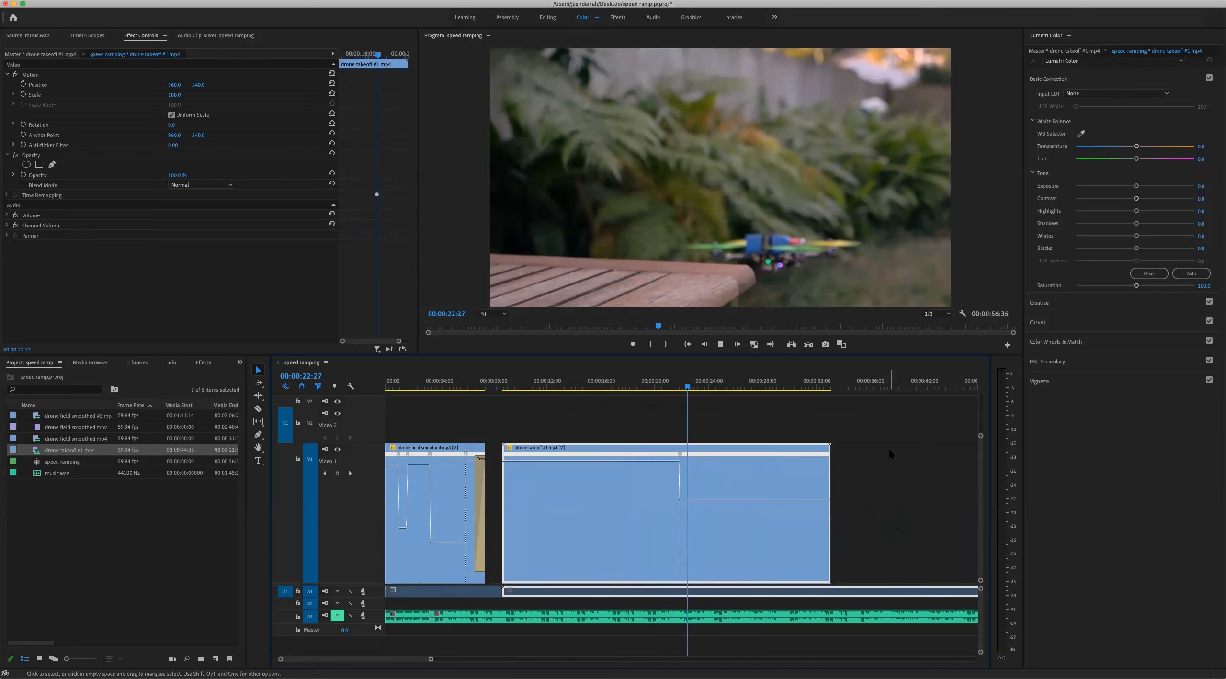
click(648, 382)
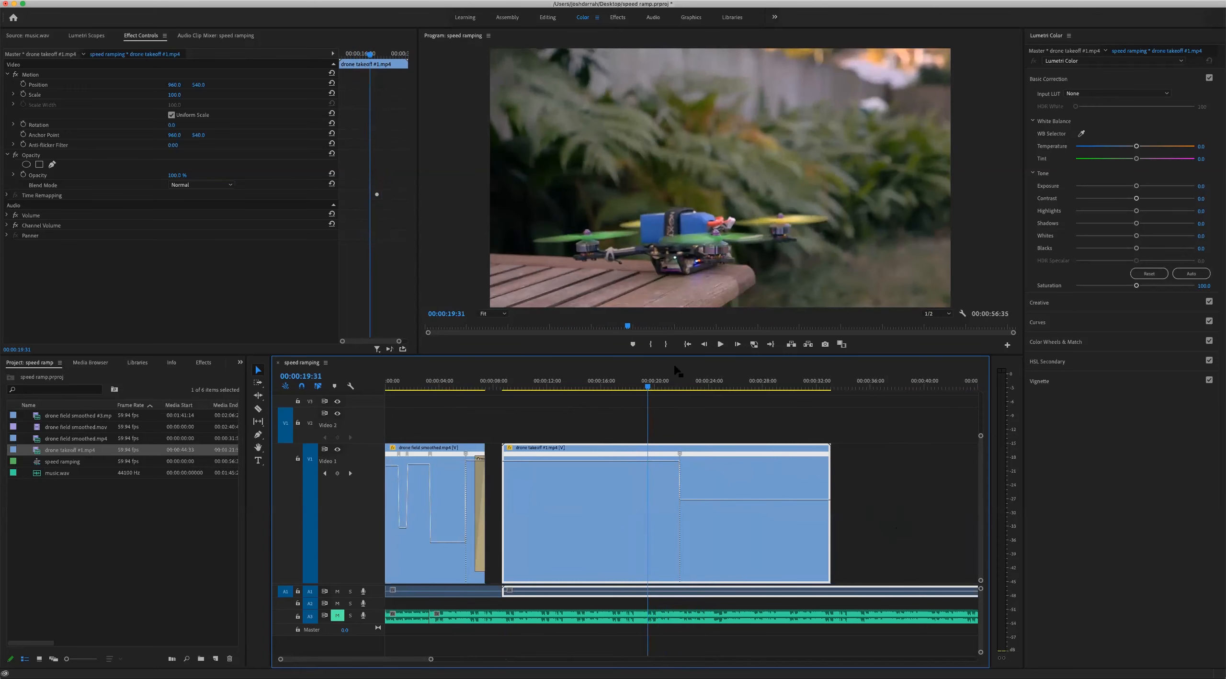
Raise the takeoff clip's speed before the keyframe in two further increments, checking playback between them, until the keyframe falls at about 00:00:12:20
drag(651, 461, 576, 419)
click(540, 383)
key(space)
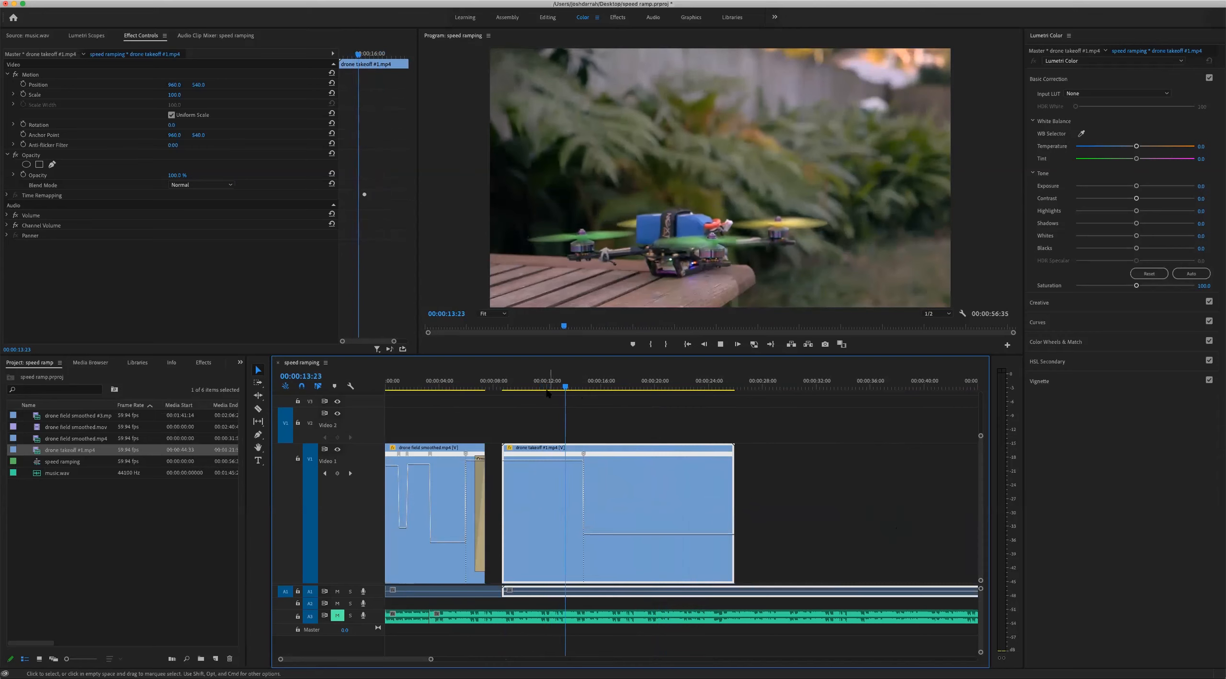
key(space)
drag(561, 461, 547, 330)
Play the takeoff clip from about 00:00:10:22 past its keyframe to review how the faster lead-in drops to normal speed at liftoff
click(526, 382)
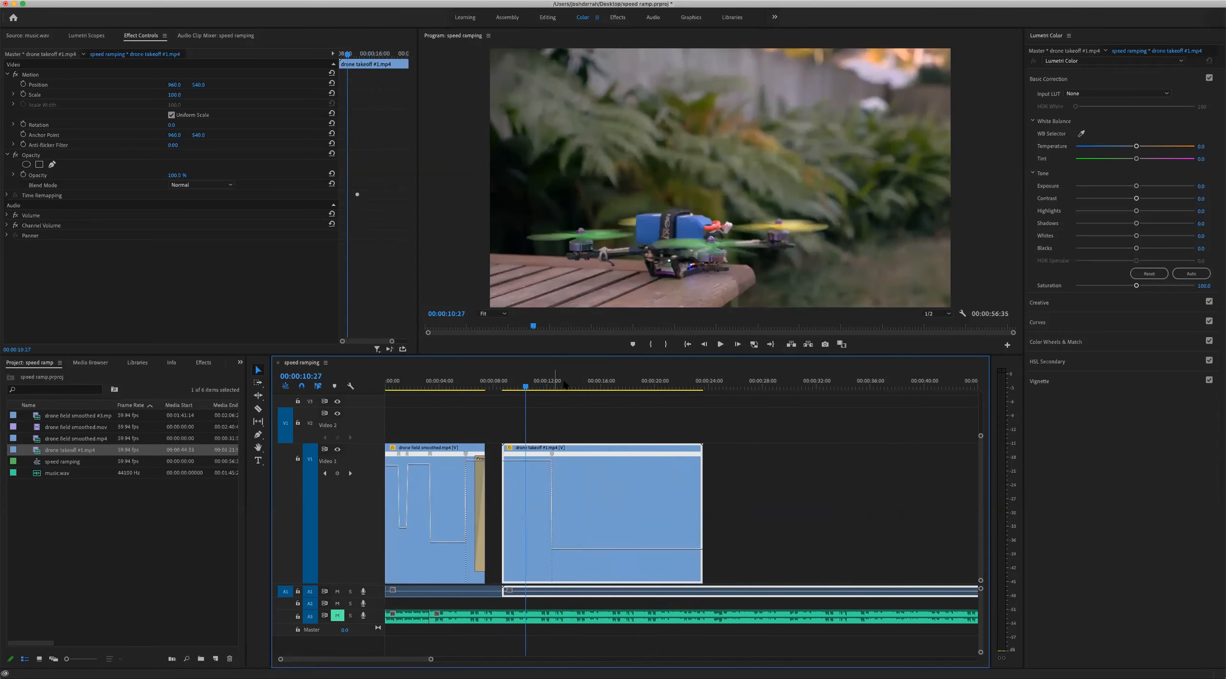
key(equal)
key(equal)
key(space)
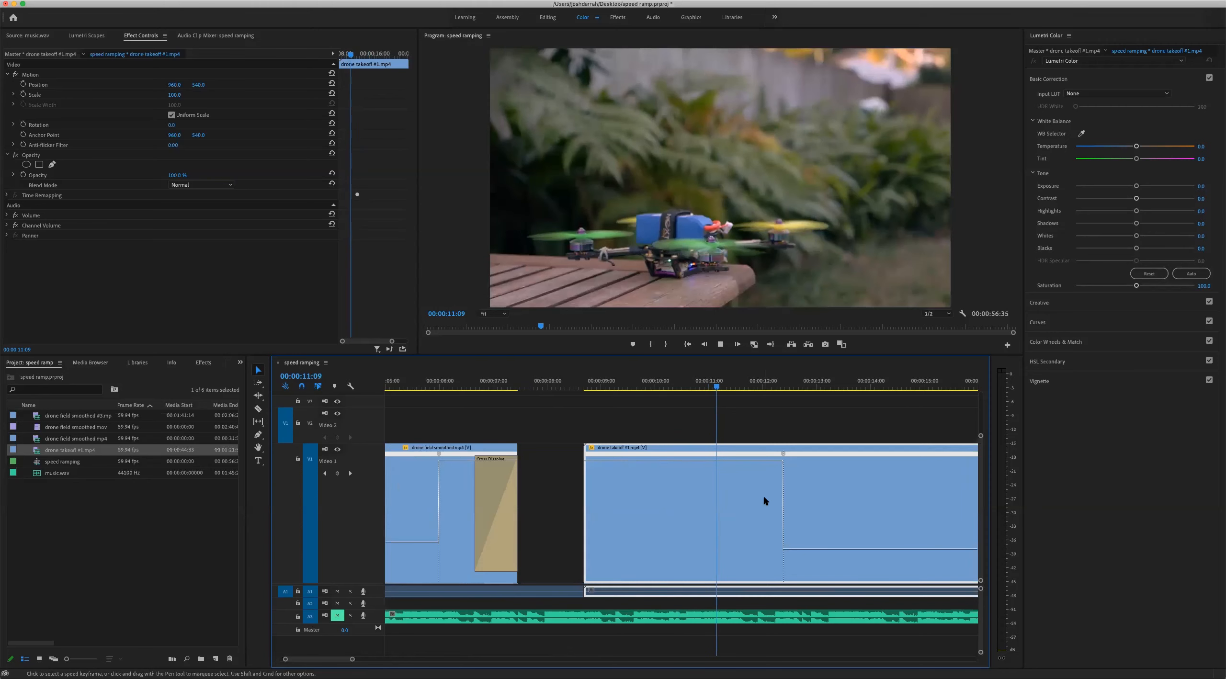
key(minus)
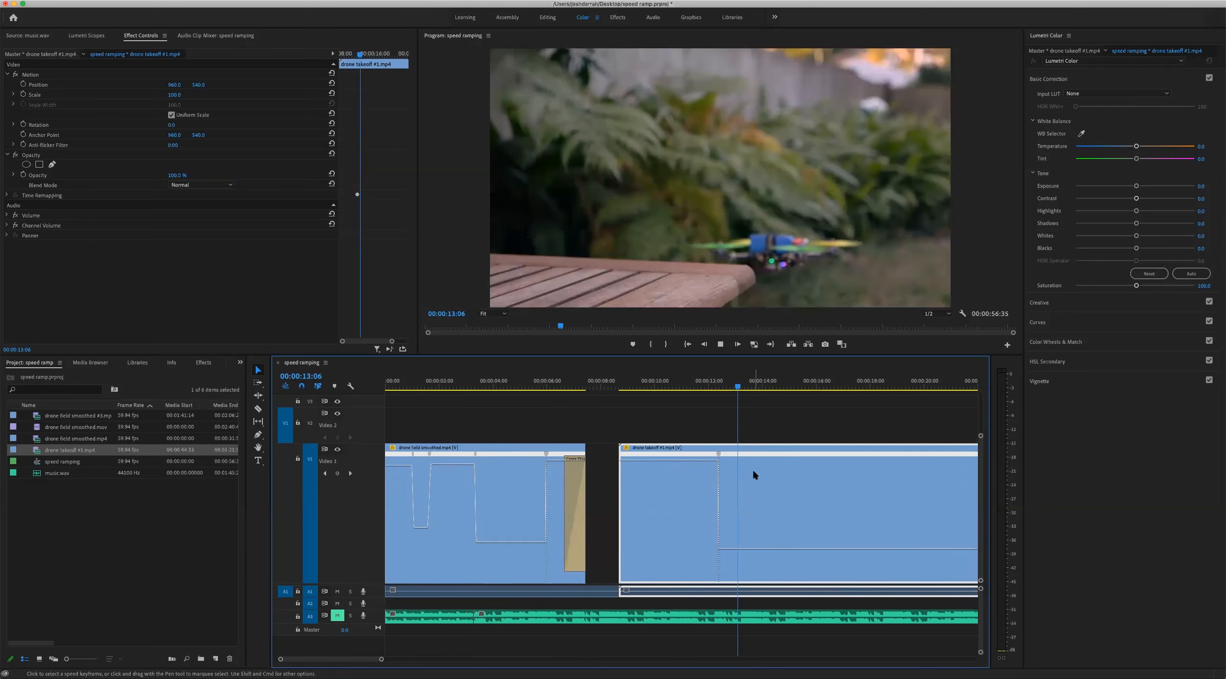
key(space)
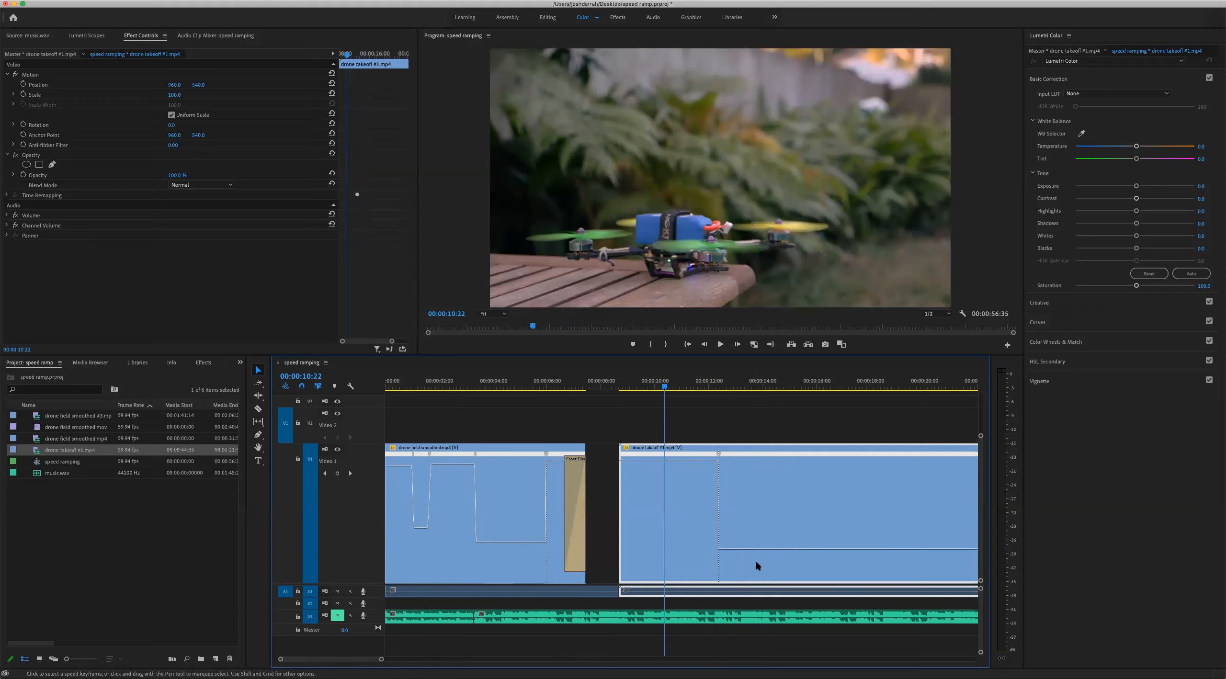
key(space)
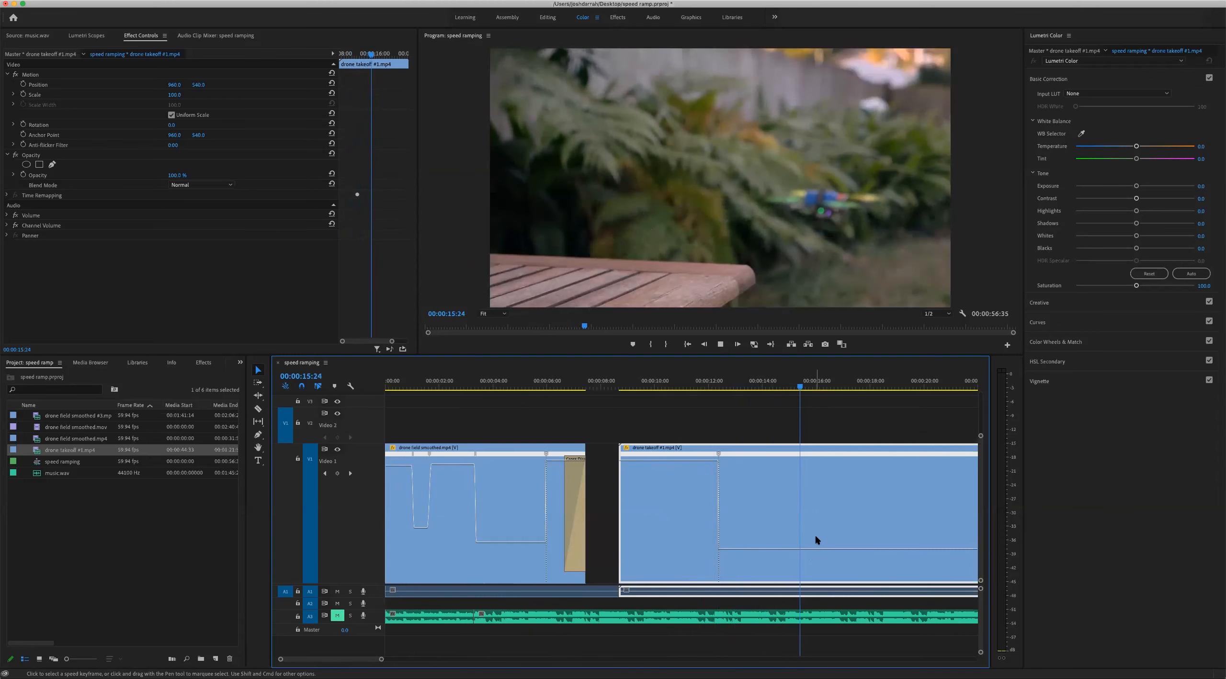
key(space)
Examine the drone field clip's speed ramps close up around 00:00:04:01, leaving no clip selected
key(minus)
key(minus)
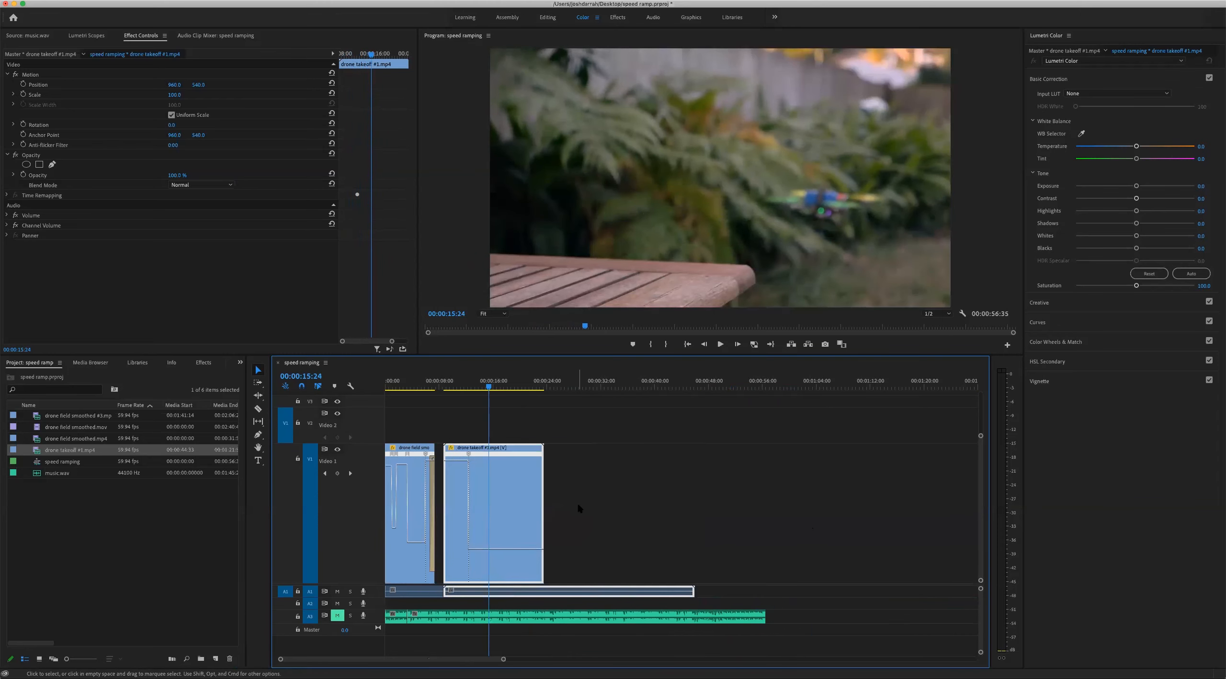
key(equal)
click(439, 383)
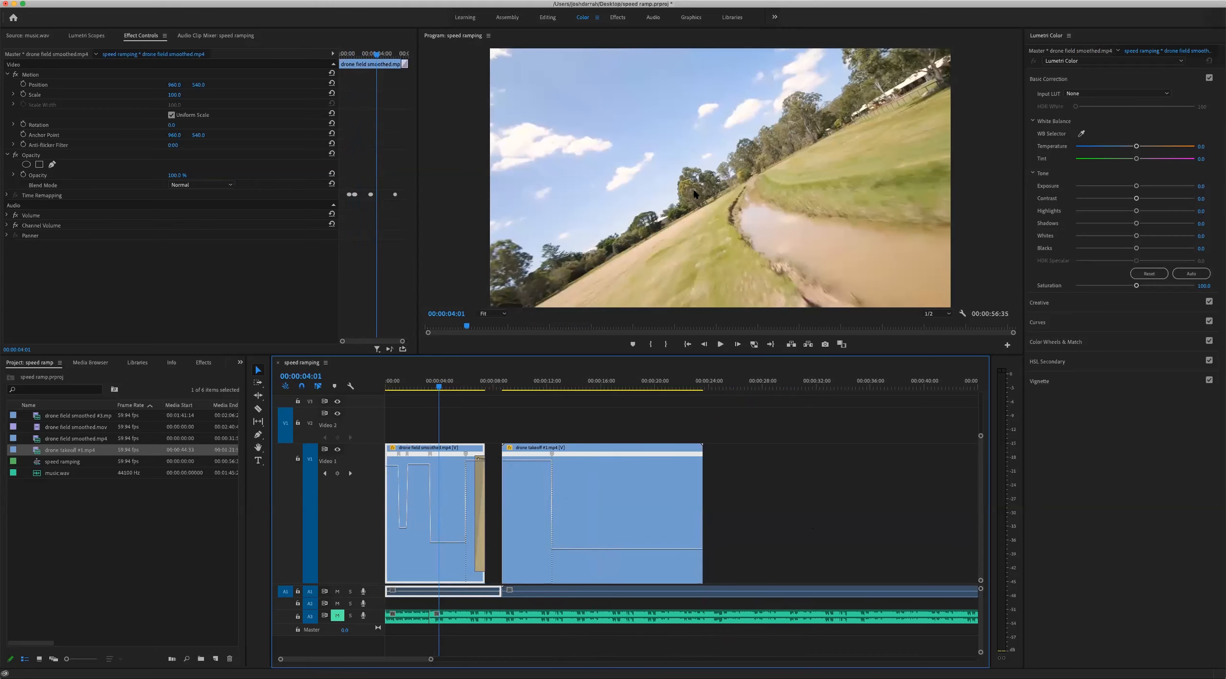
key(equal)
key(equal)
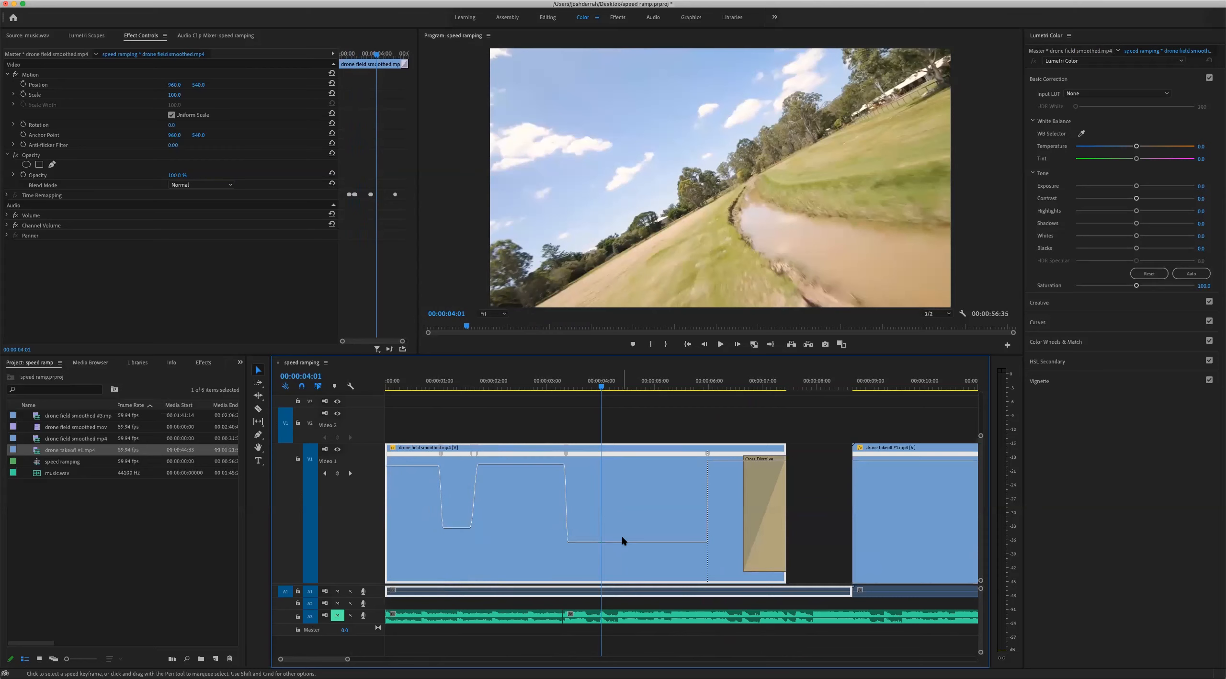
click(698, 426)
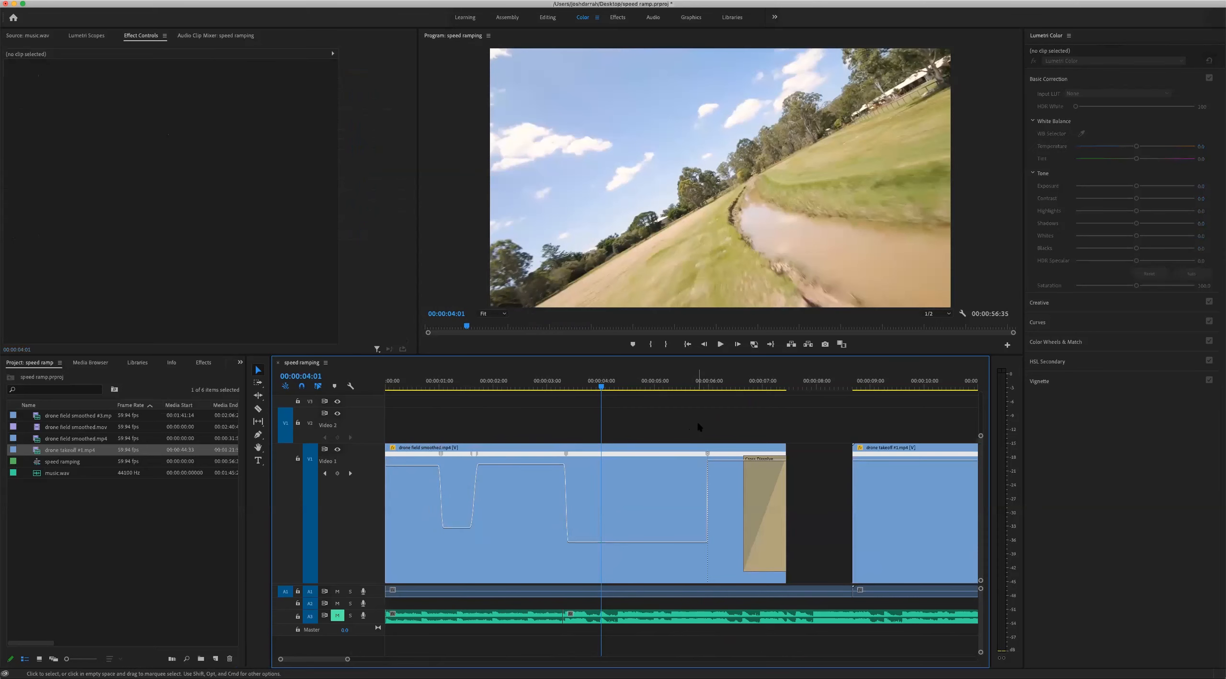